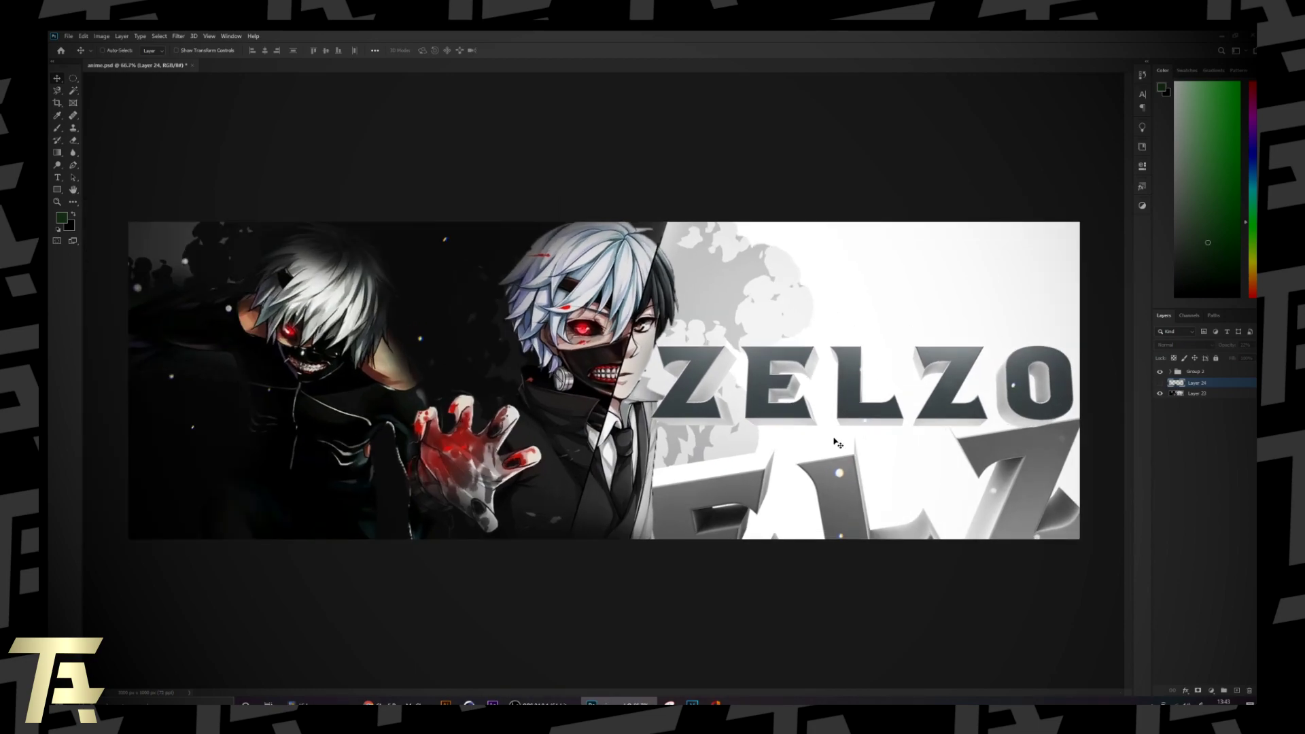
Compare the header with Group 2 shown and hidden, and examine the blurred hand and clothing up close
key(Tab)
scroll(834, 439, up, 2)
key(Tab)
key(ctrl+0)
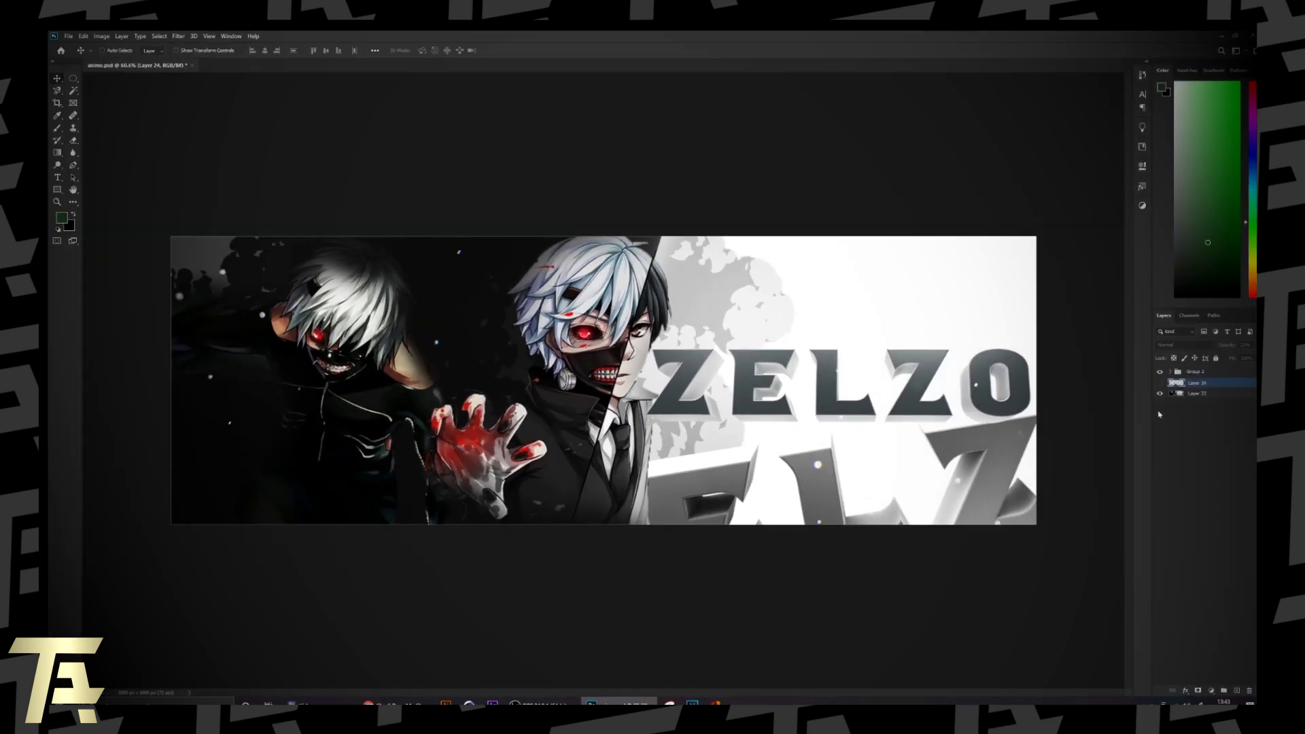
scroll(1096, 394, up, 1)
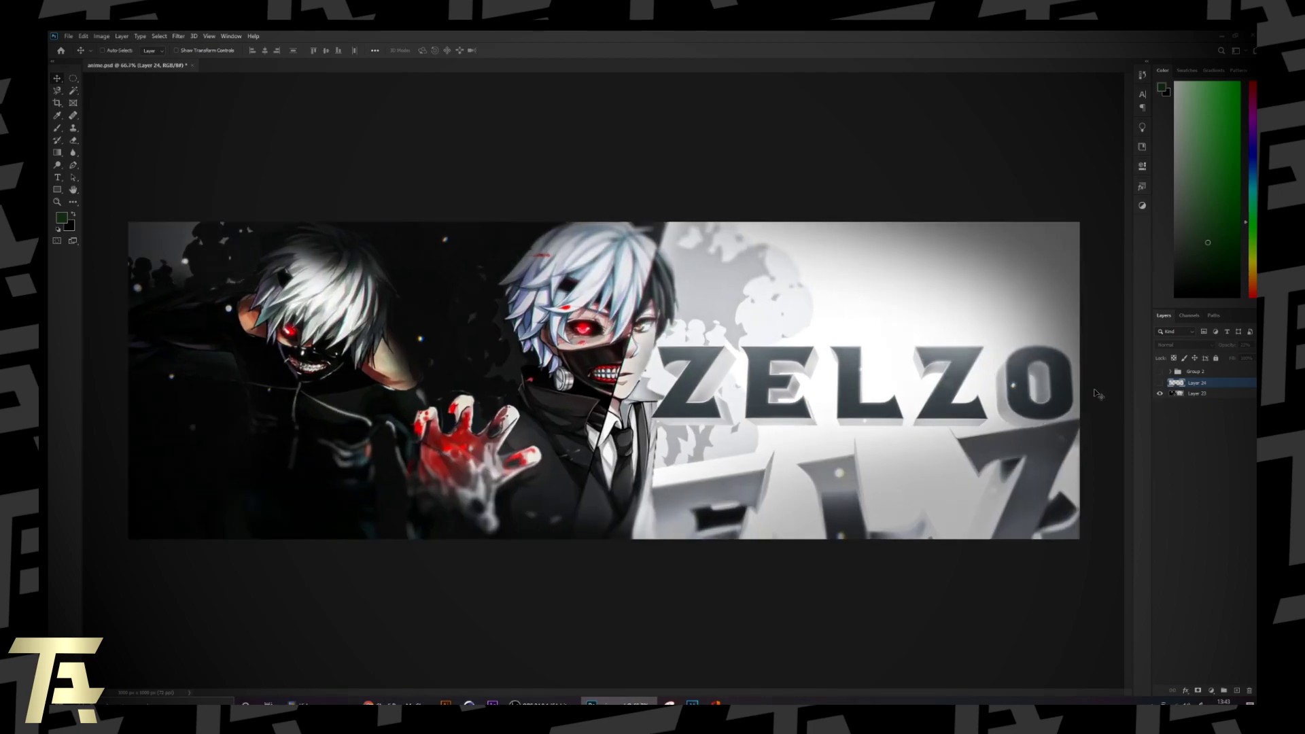
click(1160, 372)
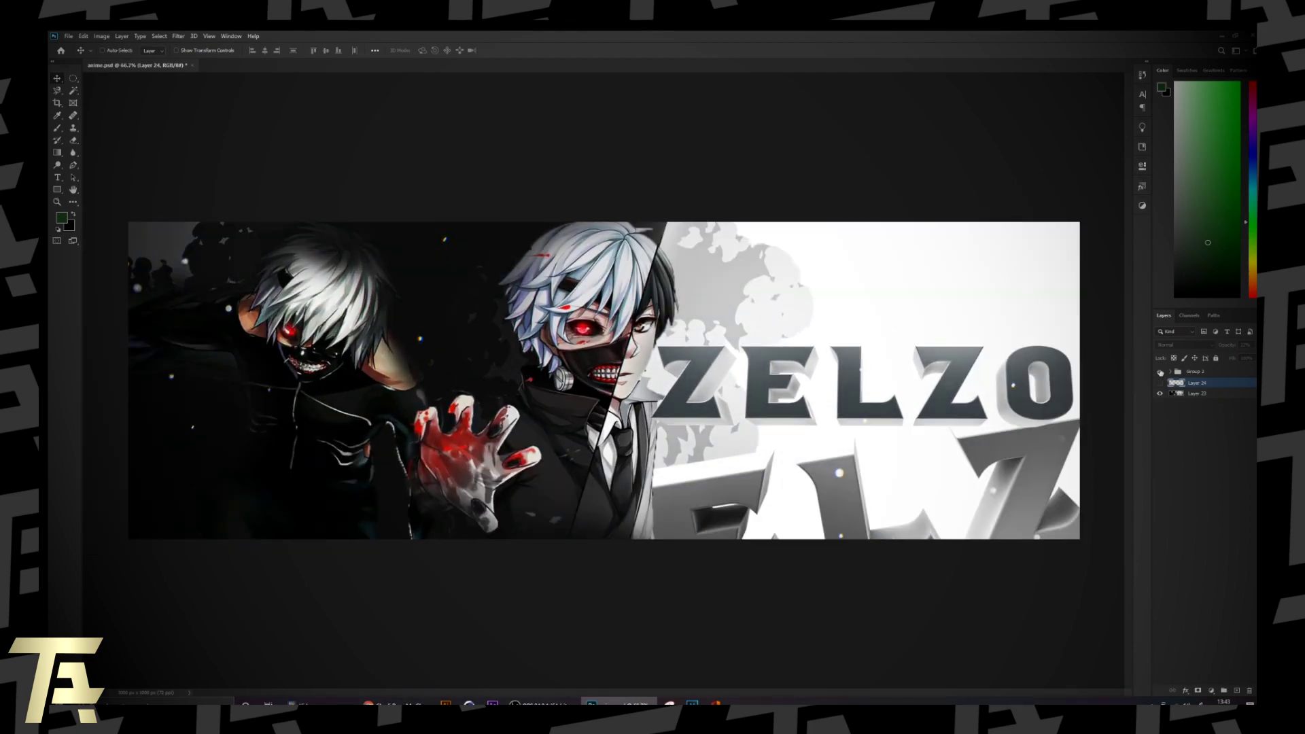
click(1160, 371)
click(1161, 372)
click(1161, 372)
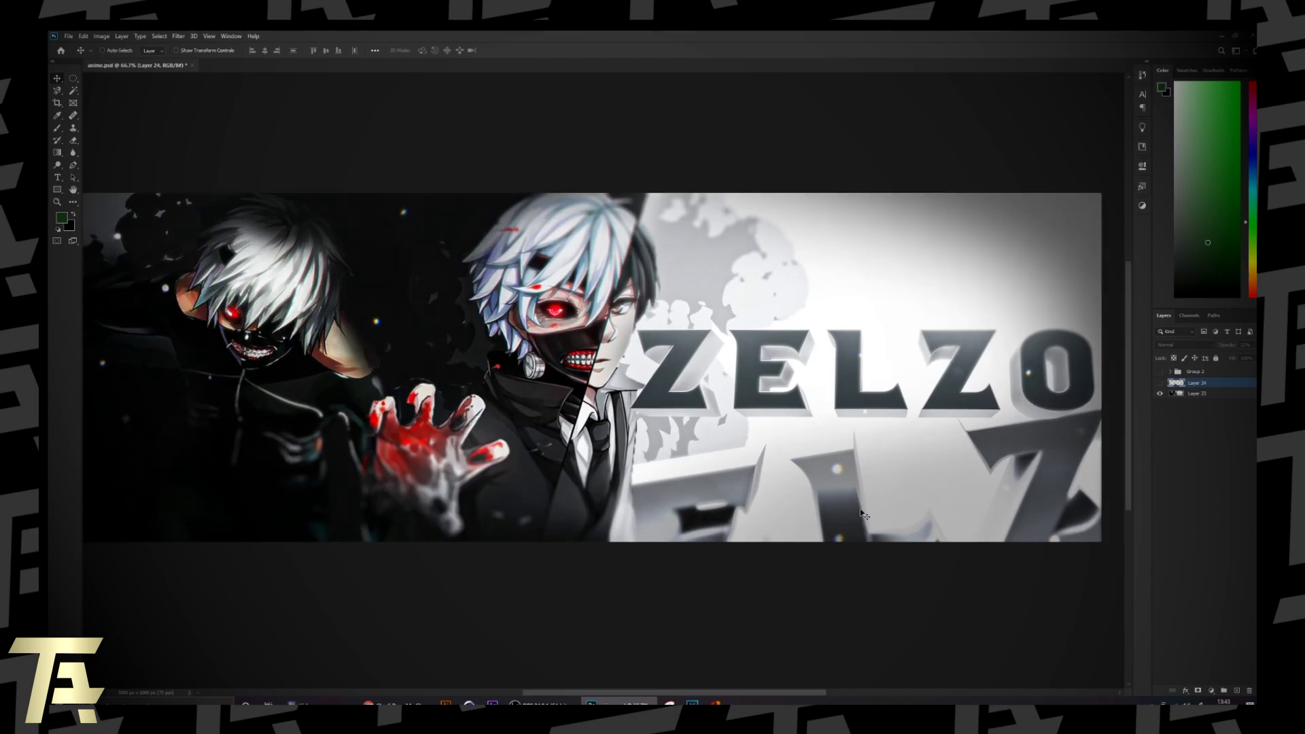
scroll(1003, 468, up, 10)
scroll(1003, 468, down, 6)
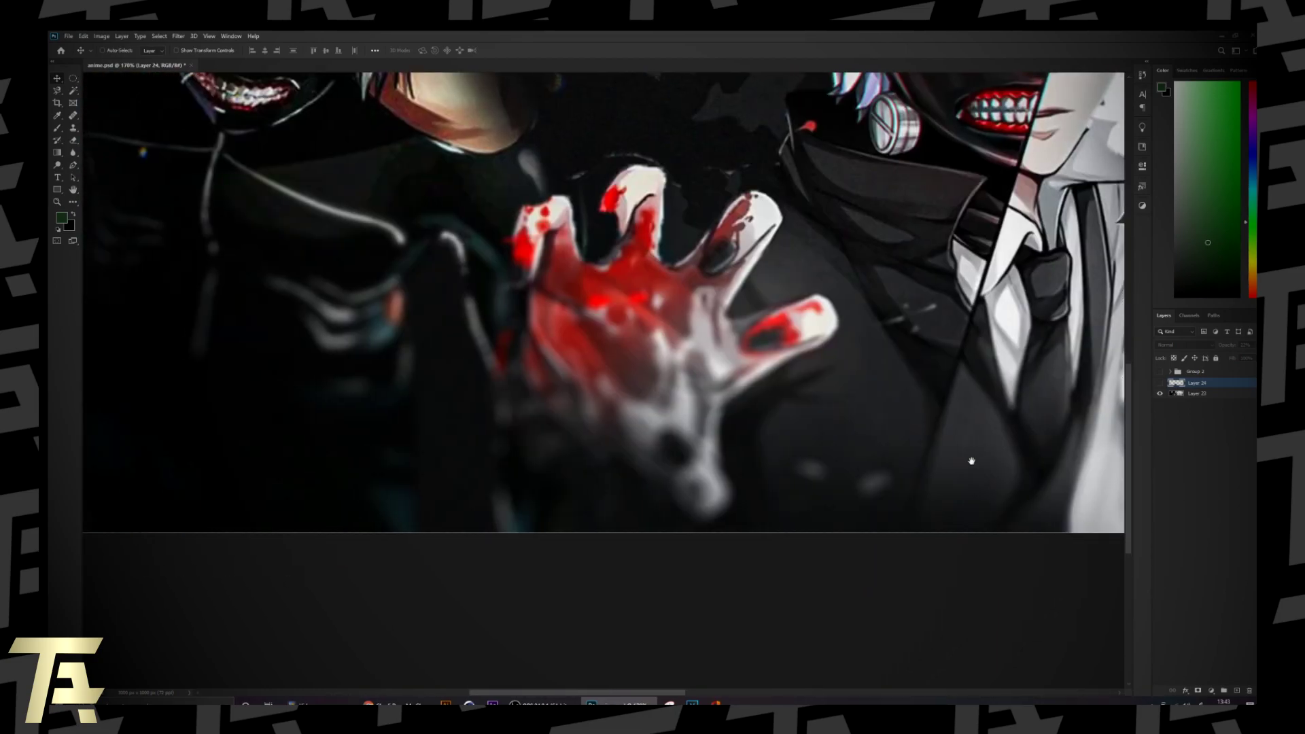
scroll(821, 471, down, 2)
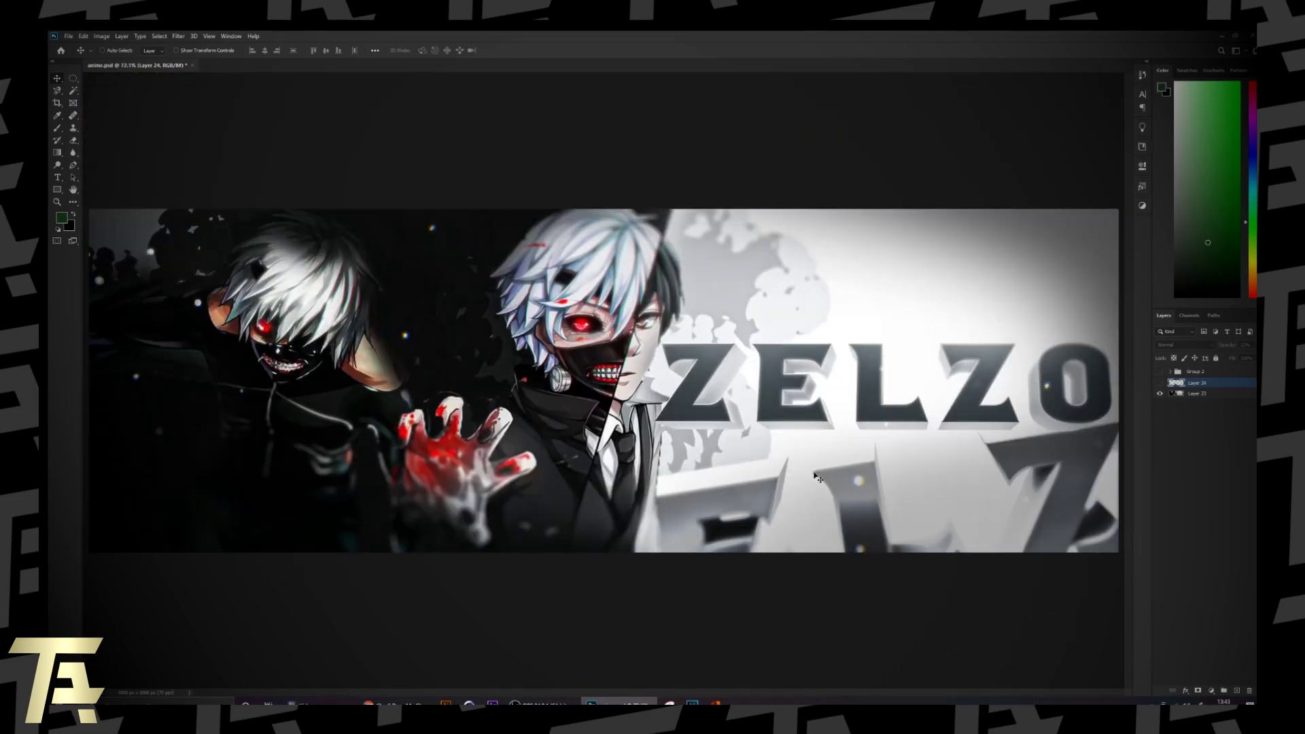
scroll(1000, 412, down, 1)
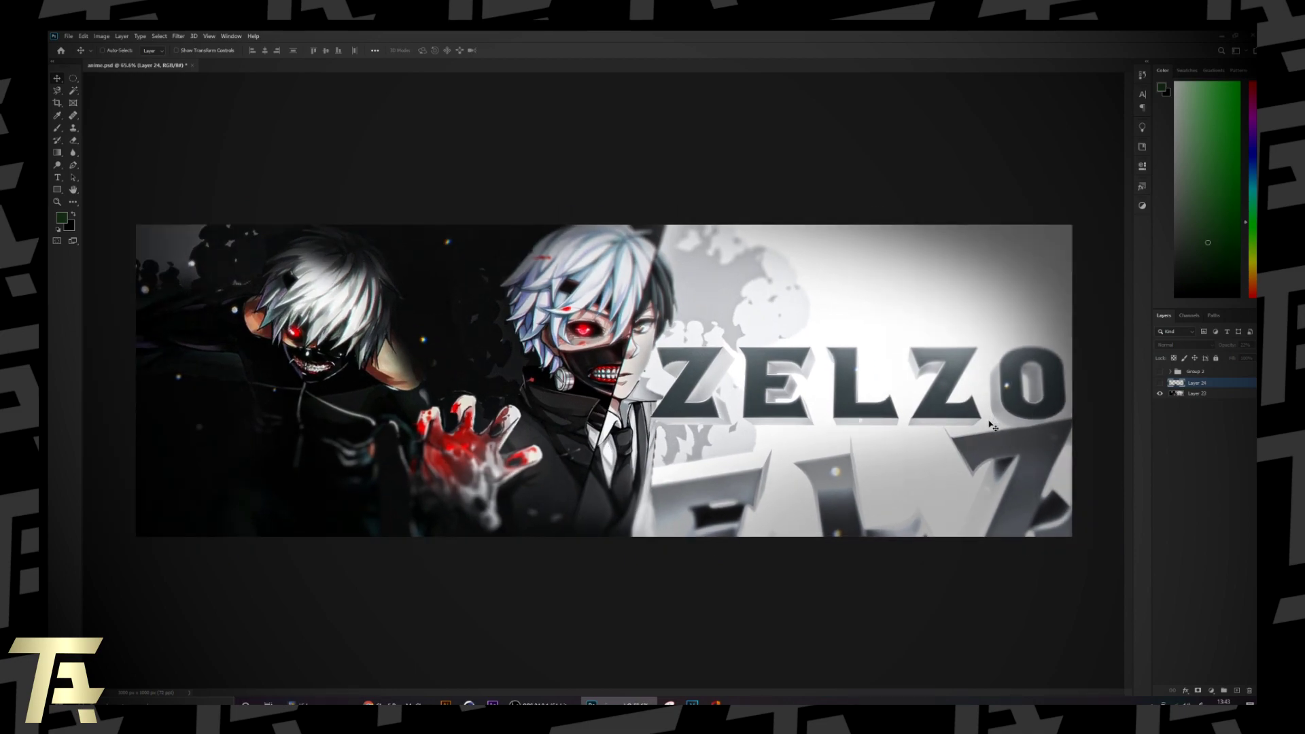
Duplicate Group 2 together with the black layer beneath it, merge the copies into one layer and hide the originals
key(alt+])
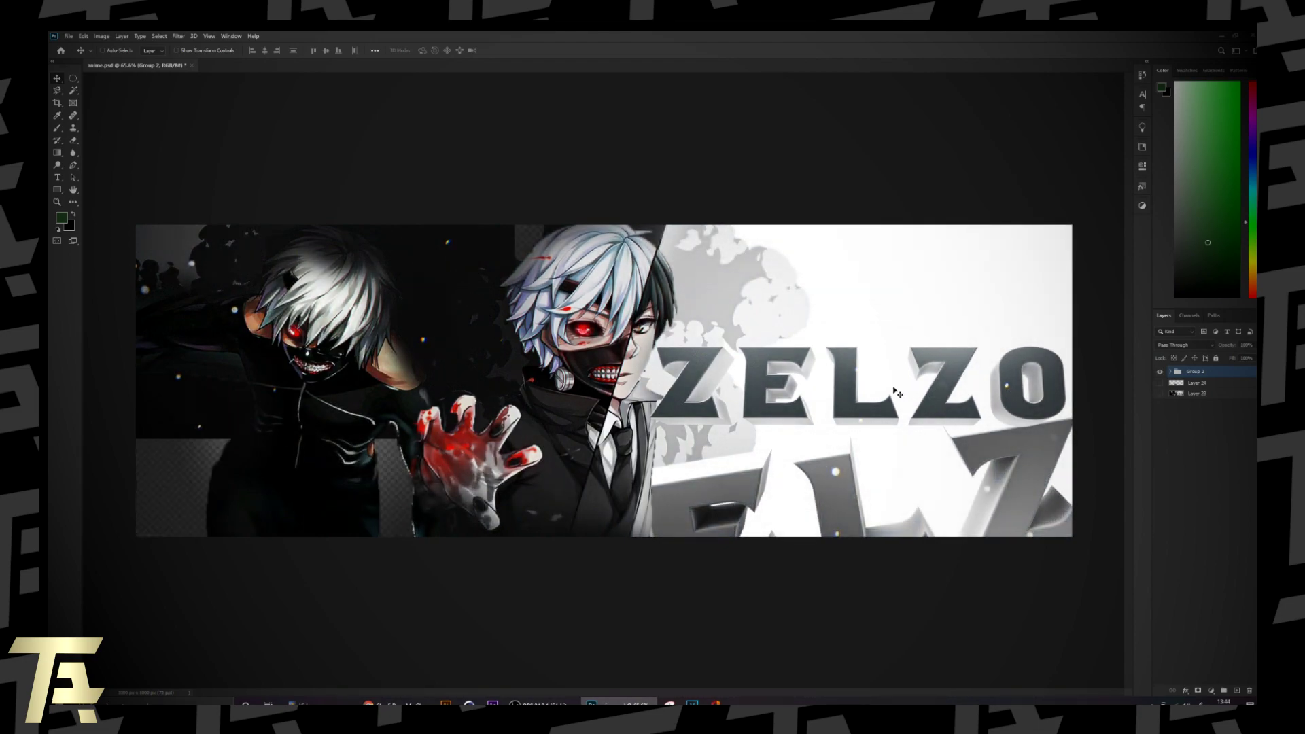
scroll(893, 394, down, 1)
click(1190, 394)
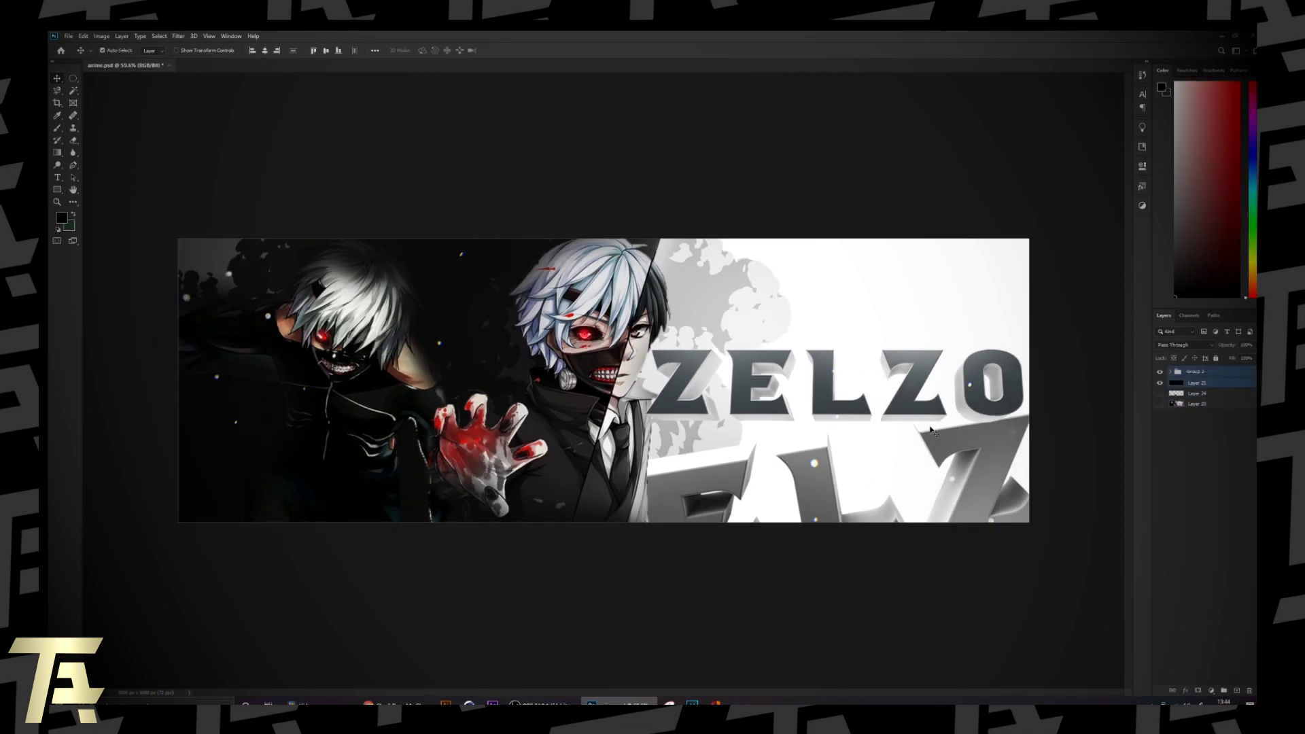
key(ctrl+j)
key(ctrl+e)
drag(1161, 382, 1160, 393)
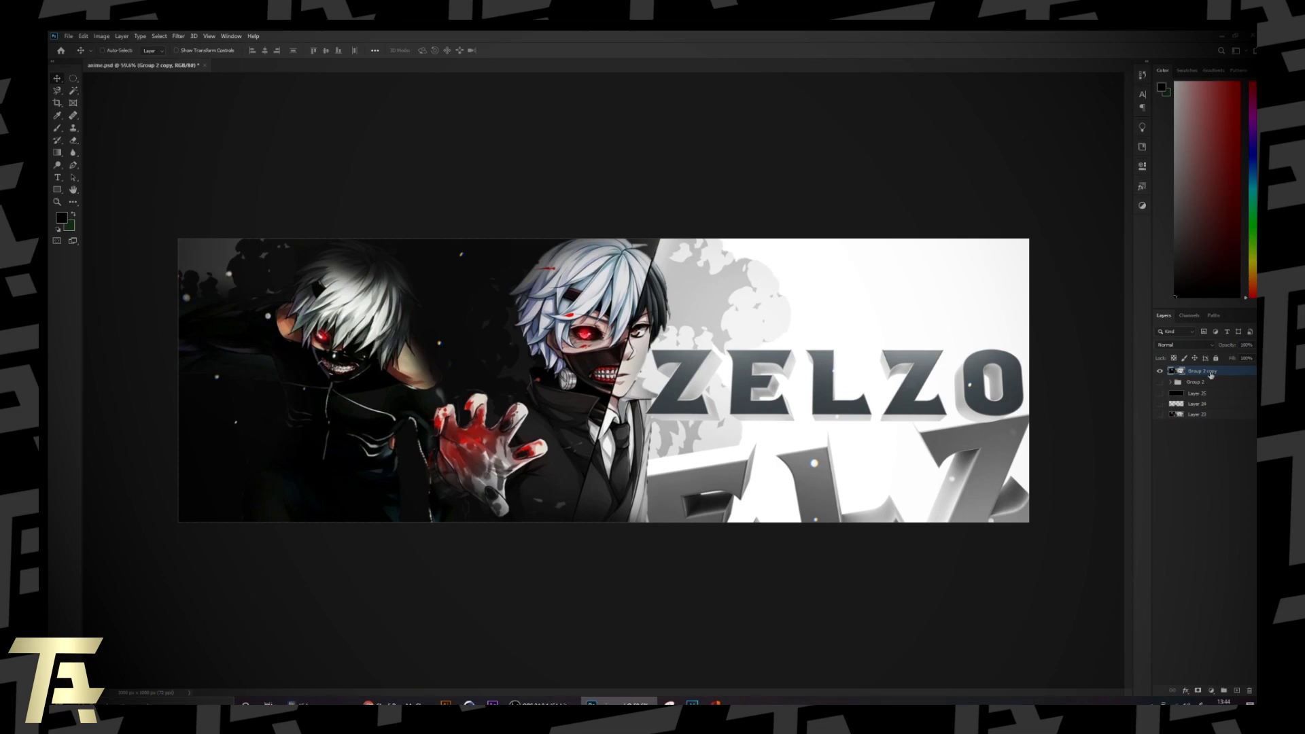
Crop the document to the existing canvas bounds with cropped pixels deleted, removing artwork that extends outside the header
key(c)
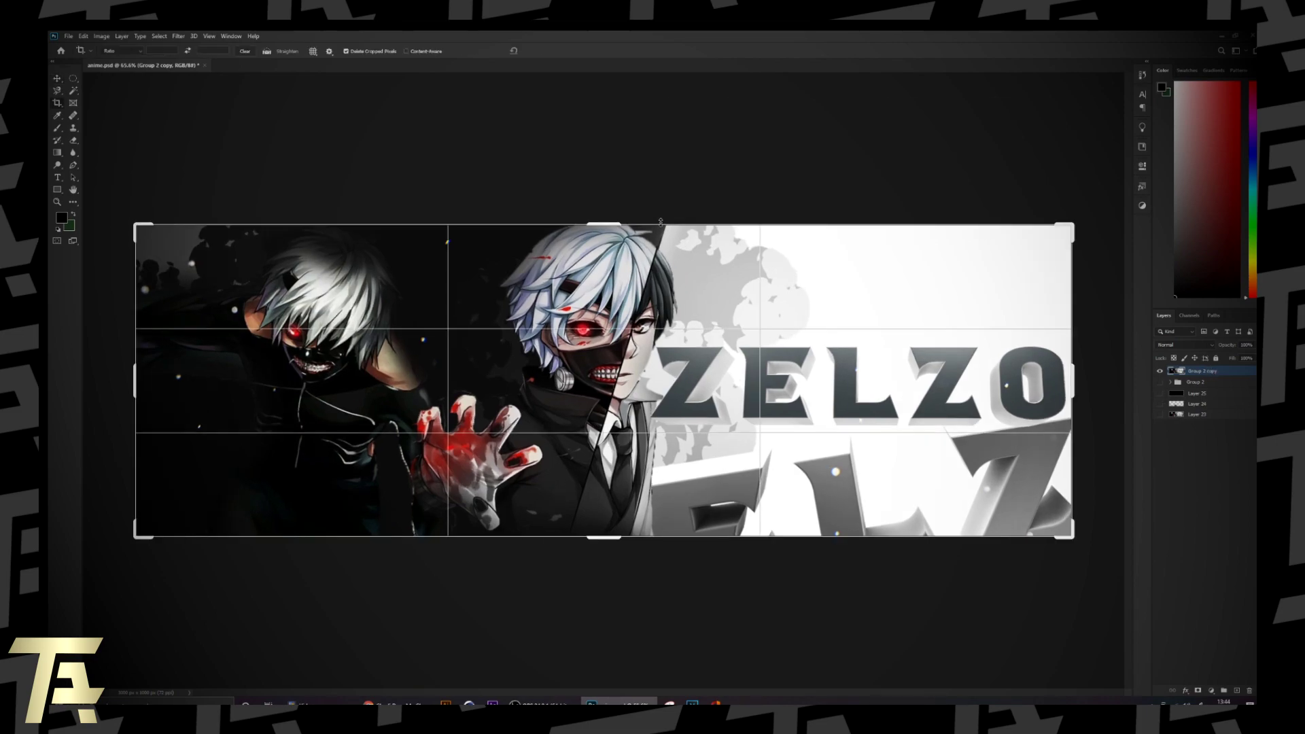
scroll(441, 423, down, 6)
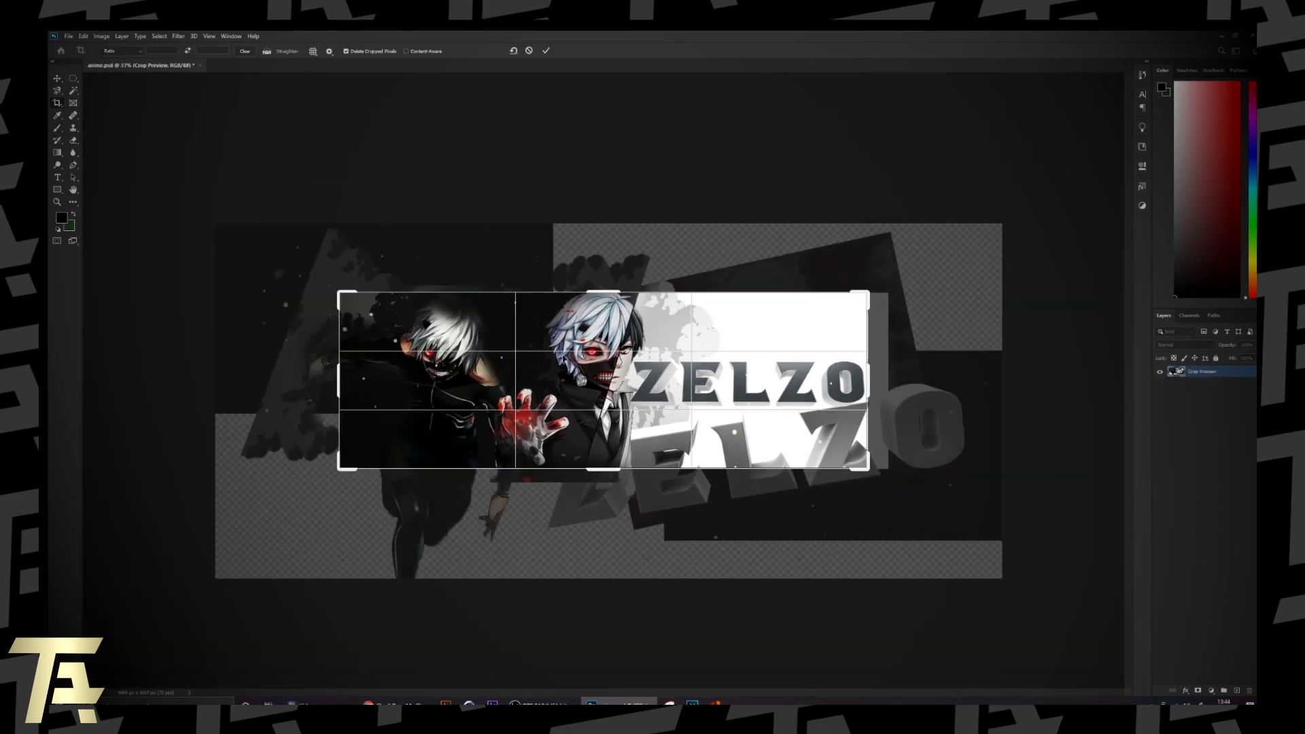
scroll(496, 211, up, 2)
click(546, 51)
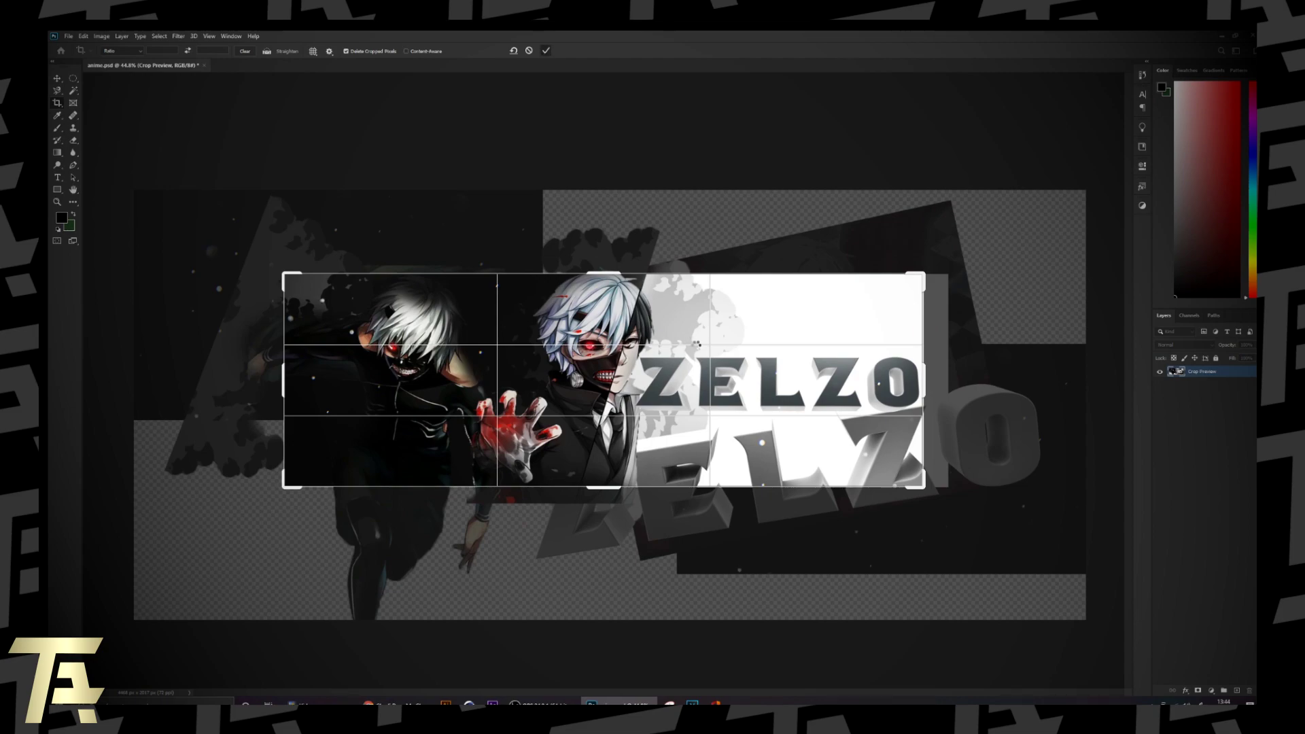
scroll(695, 345, up, 4)
key(v)
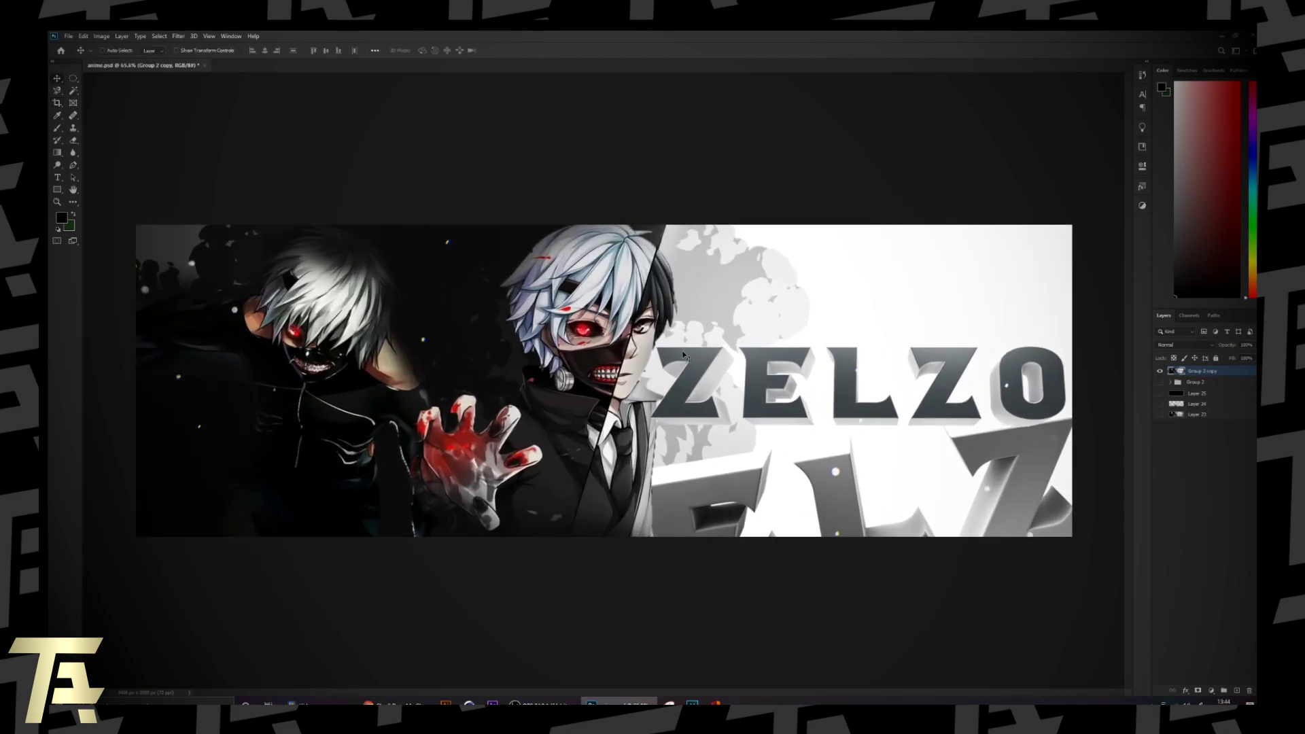
Duplicate the merged header layer and apply a Gaussian Blur with a radius of 6.0 pixels to the copy
scroll(683, 355, up, 1)
key(ctrl+j)
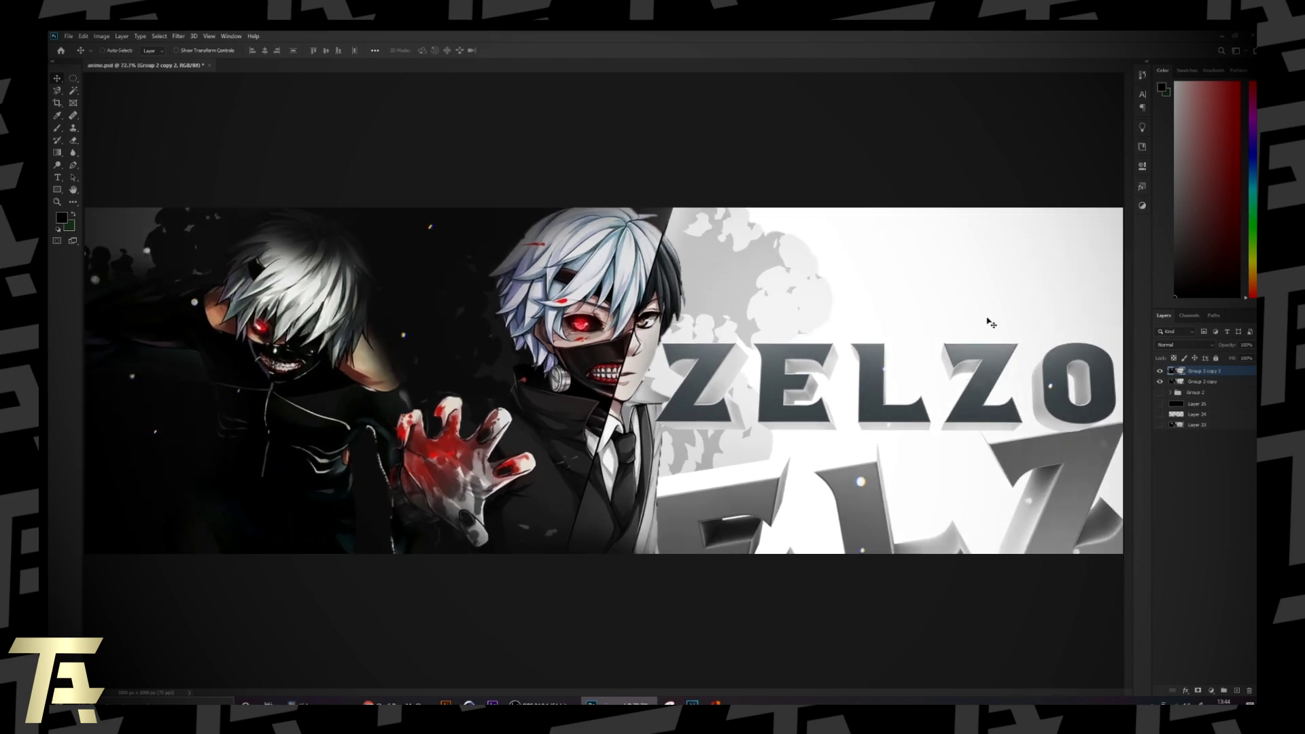
click(1161, 371)
click(171, 36)
click(406, 142)
click(179, 37)
click(178, 38)
click(178, 38)
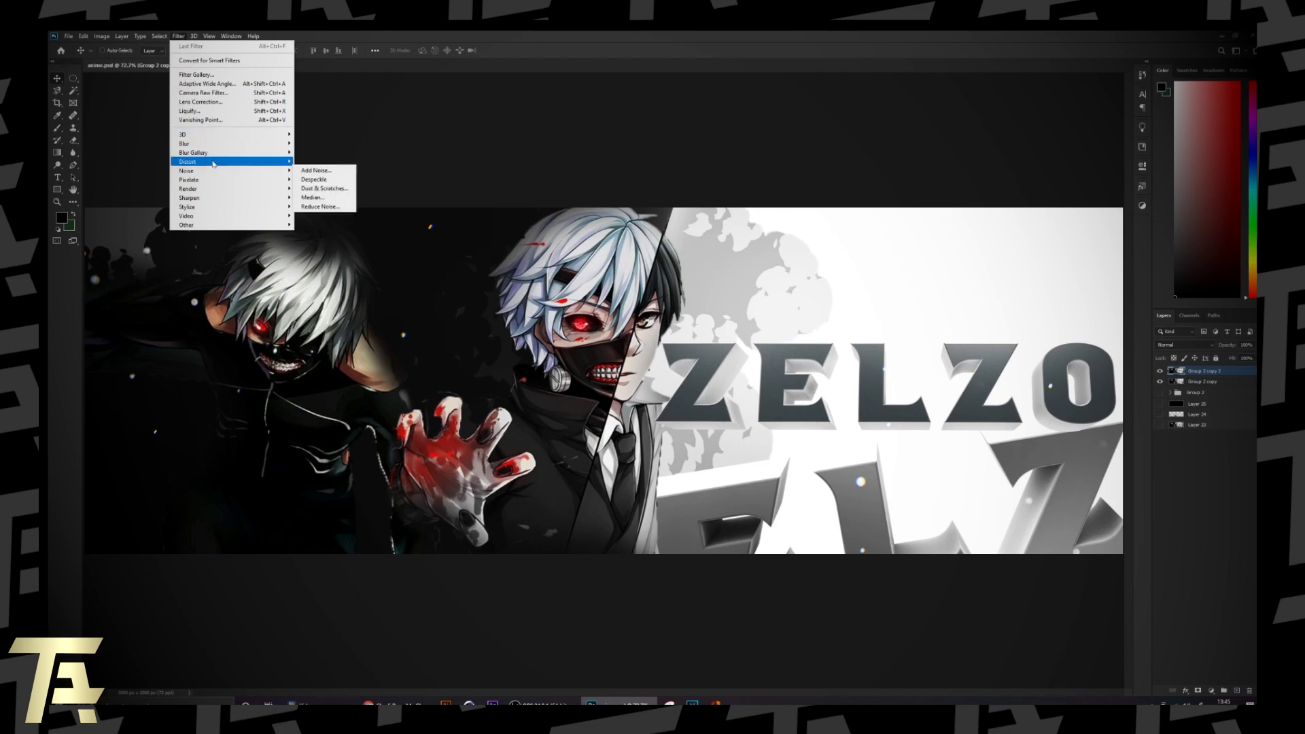
click(317, 180)
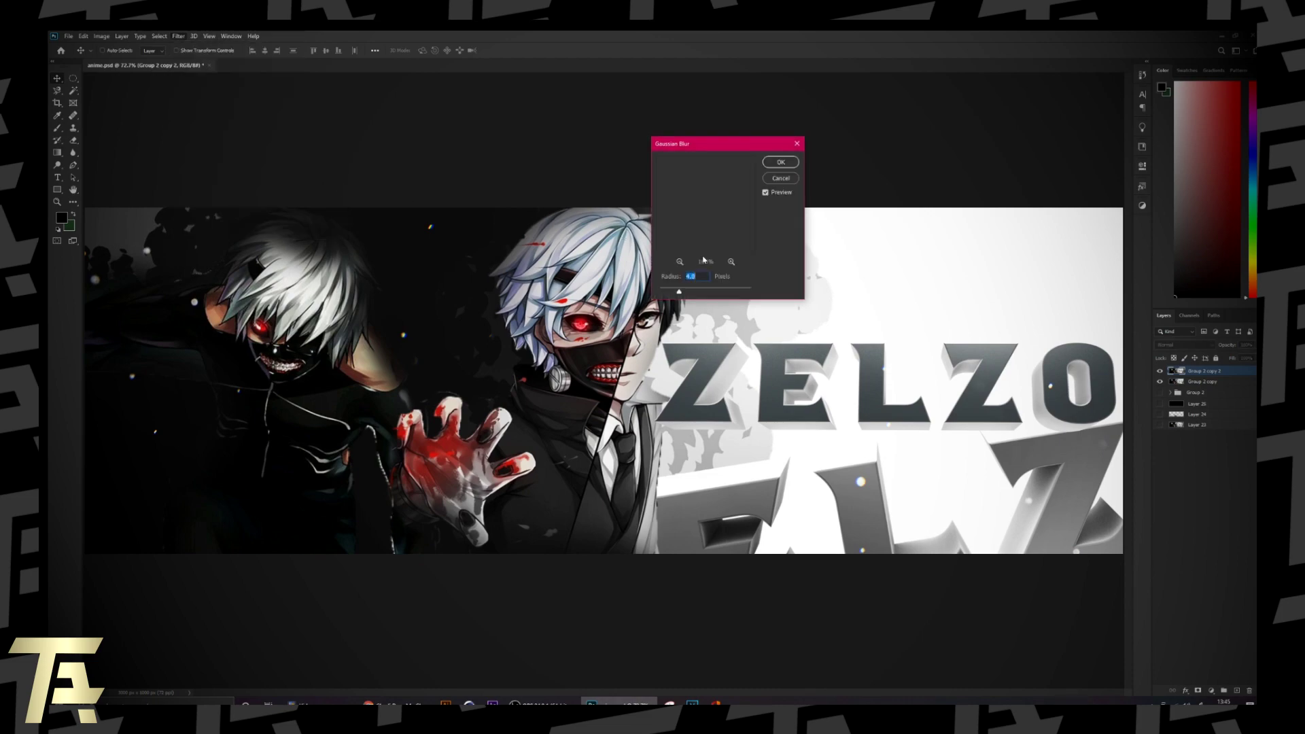
key(Up)
key(Up)
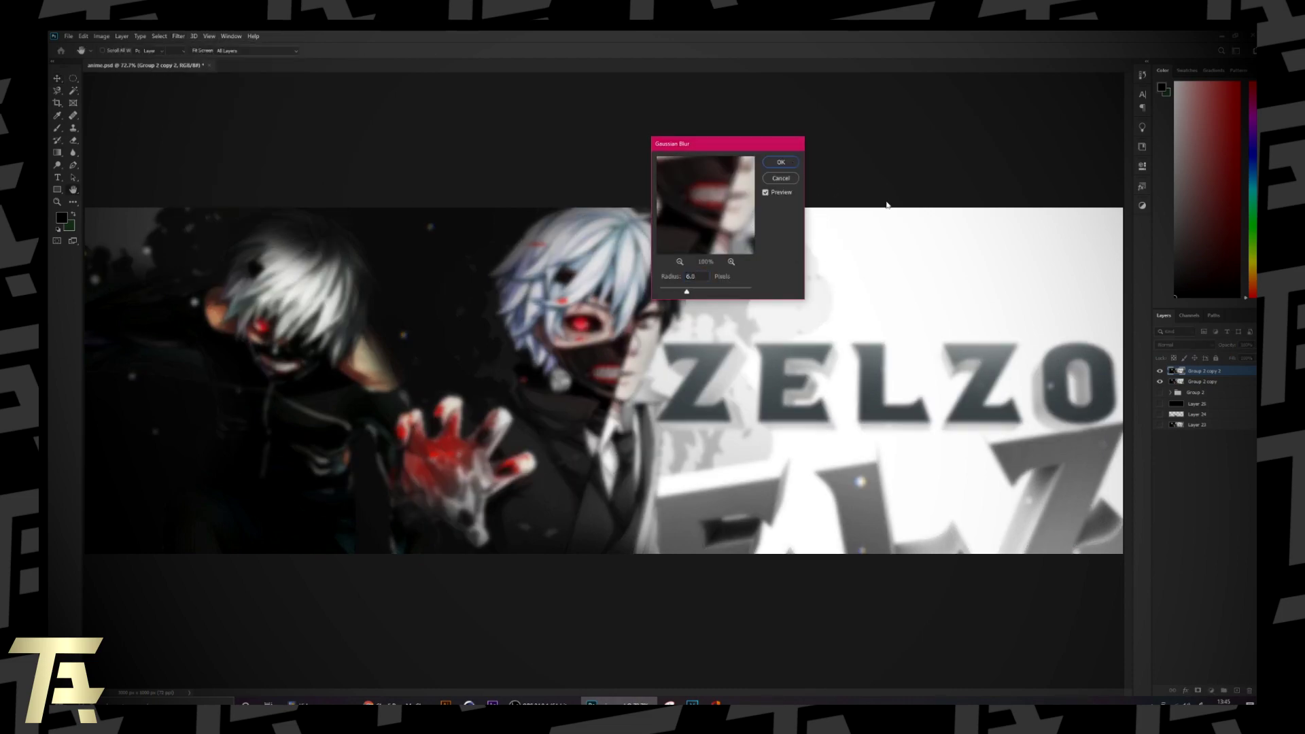
click(793, 165)
Set the blurred copy's blend mode to Lighten, compare it hidden and shown, and add a layer mask to it
click(1183, 345)
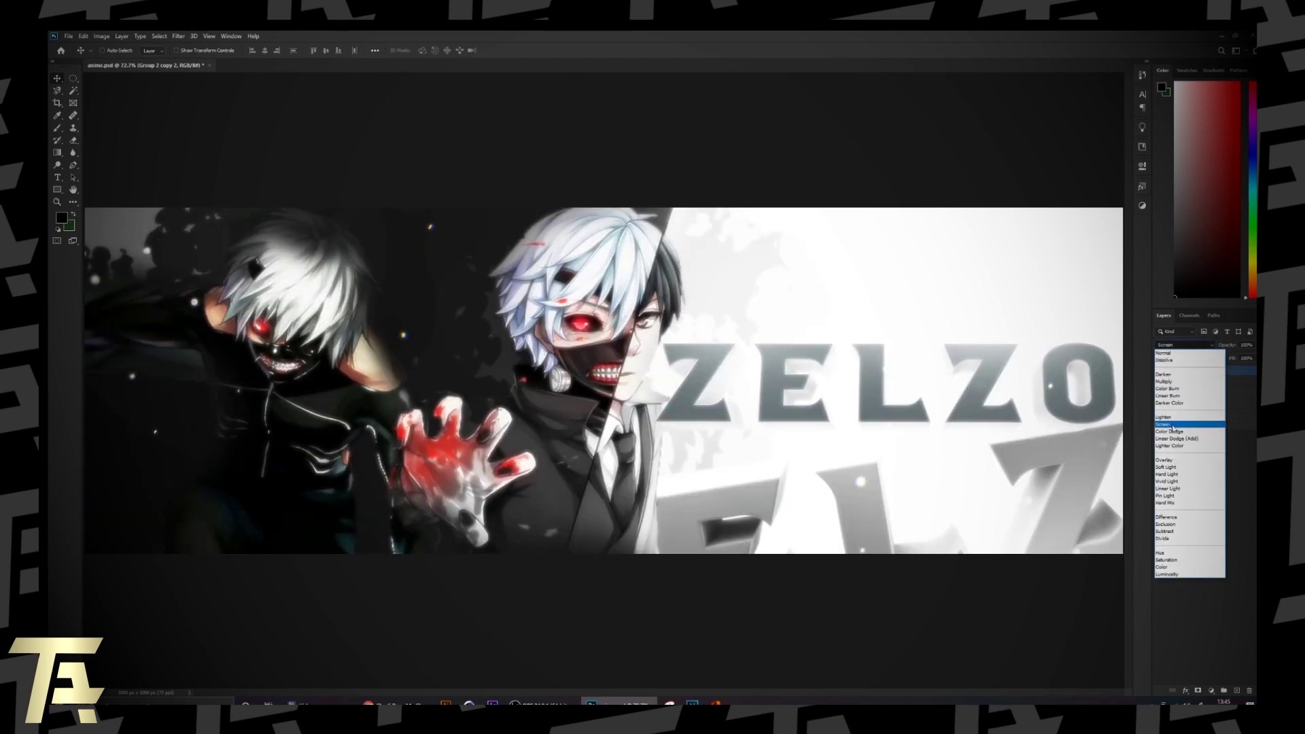
click(1177, 421)
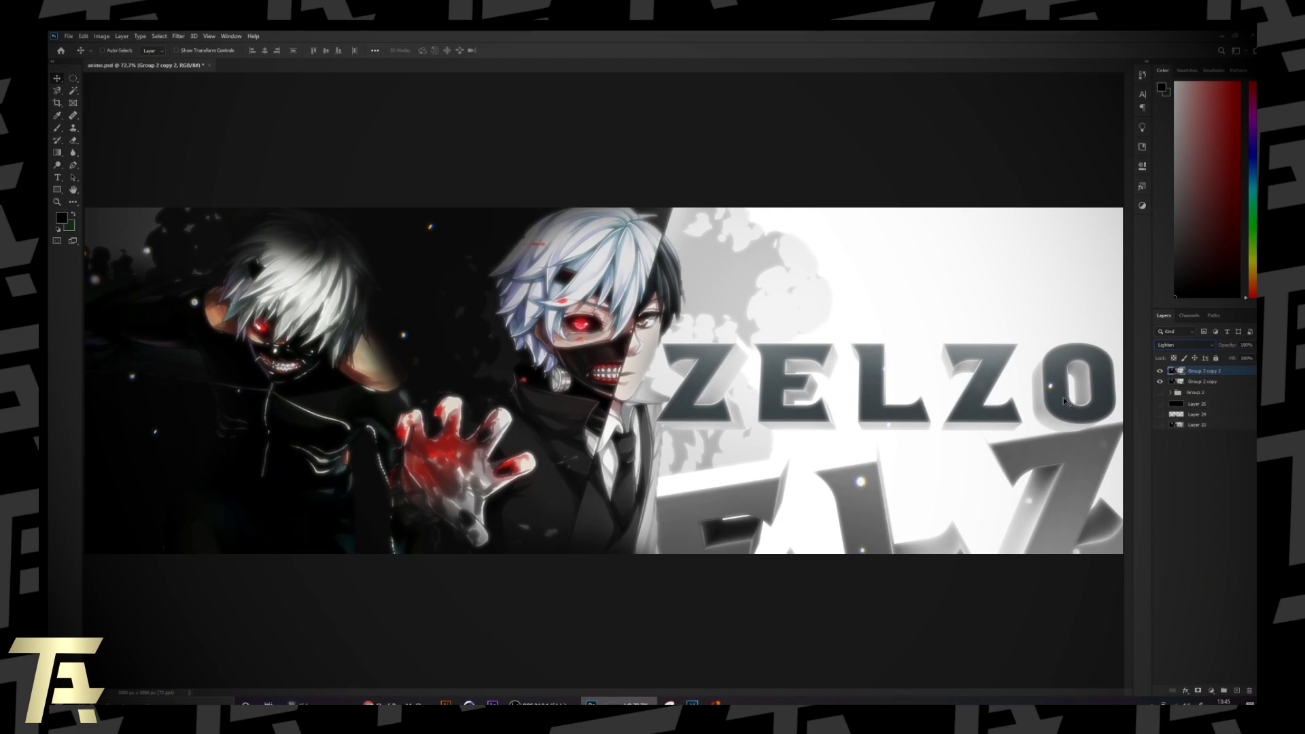
scroll(663, 378, up, 1)
scroll(663, 377, down, 1)
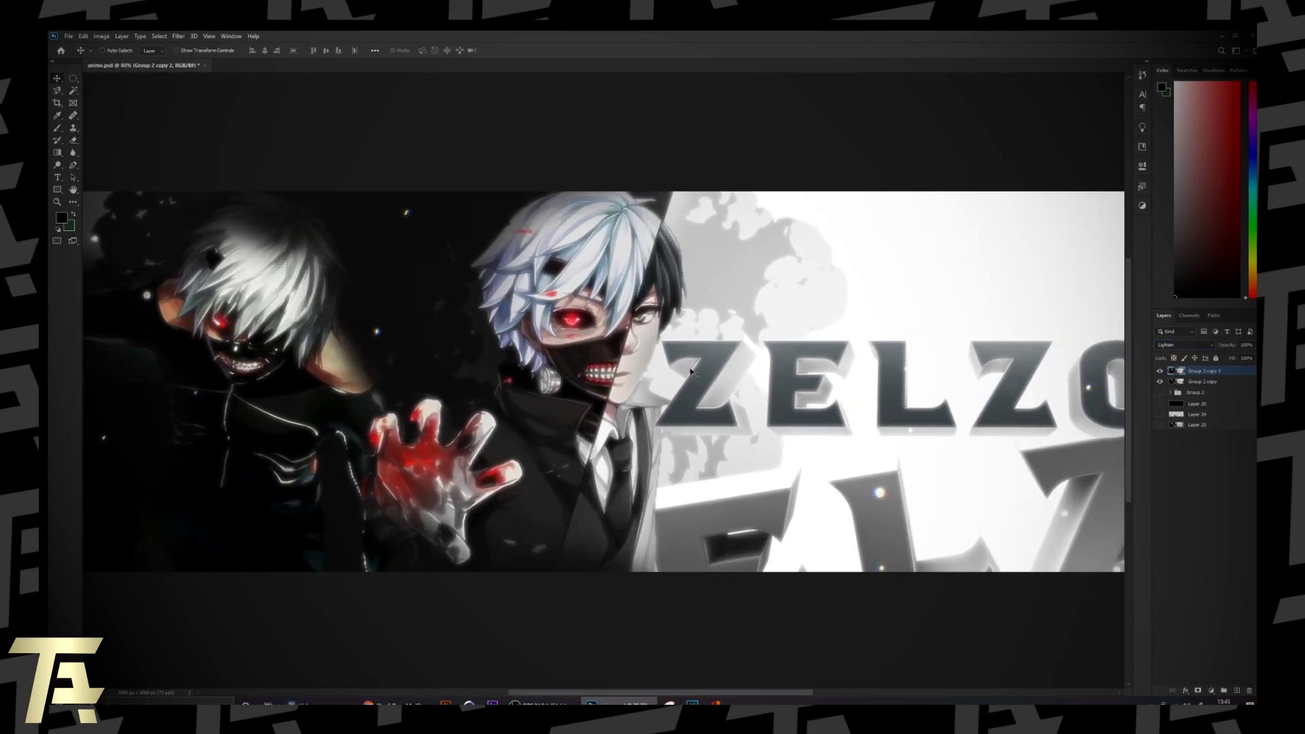
click(1161, 371)
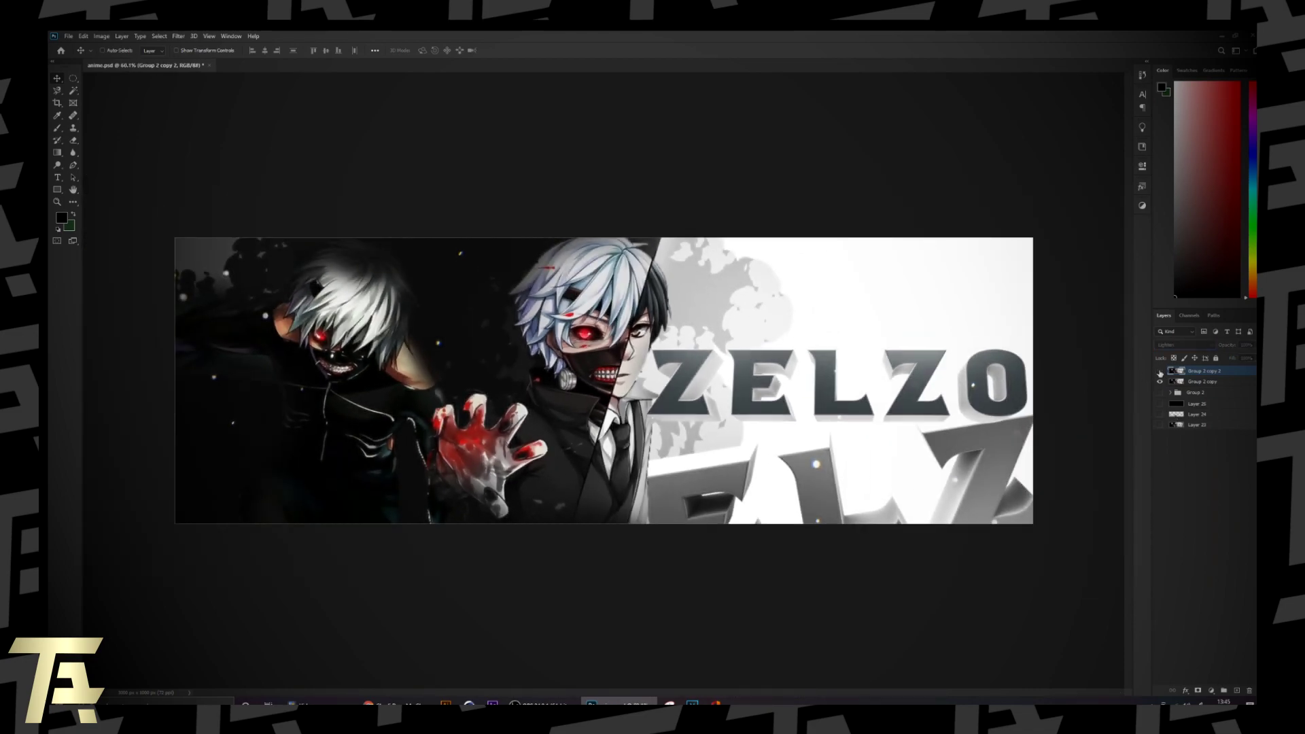
click(1161, 371)
scroll(753, 366, up, 1)
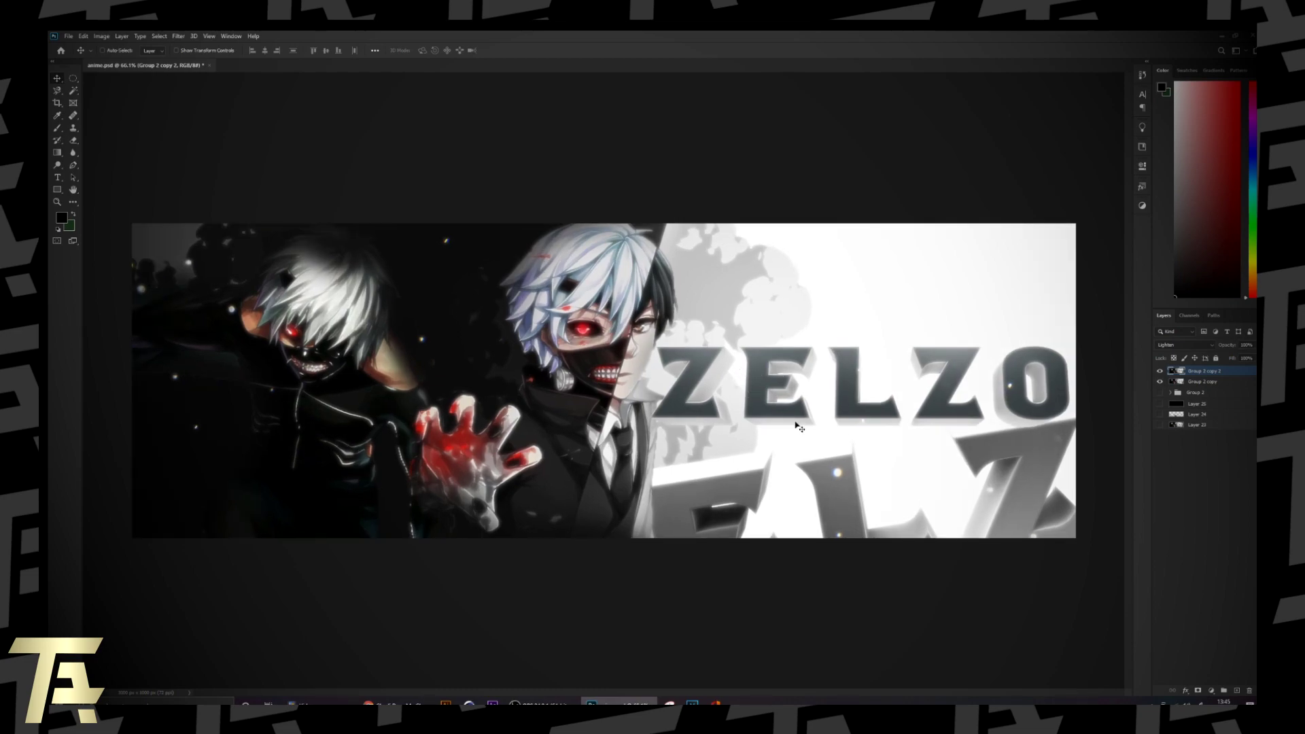
click(1197, 691)
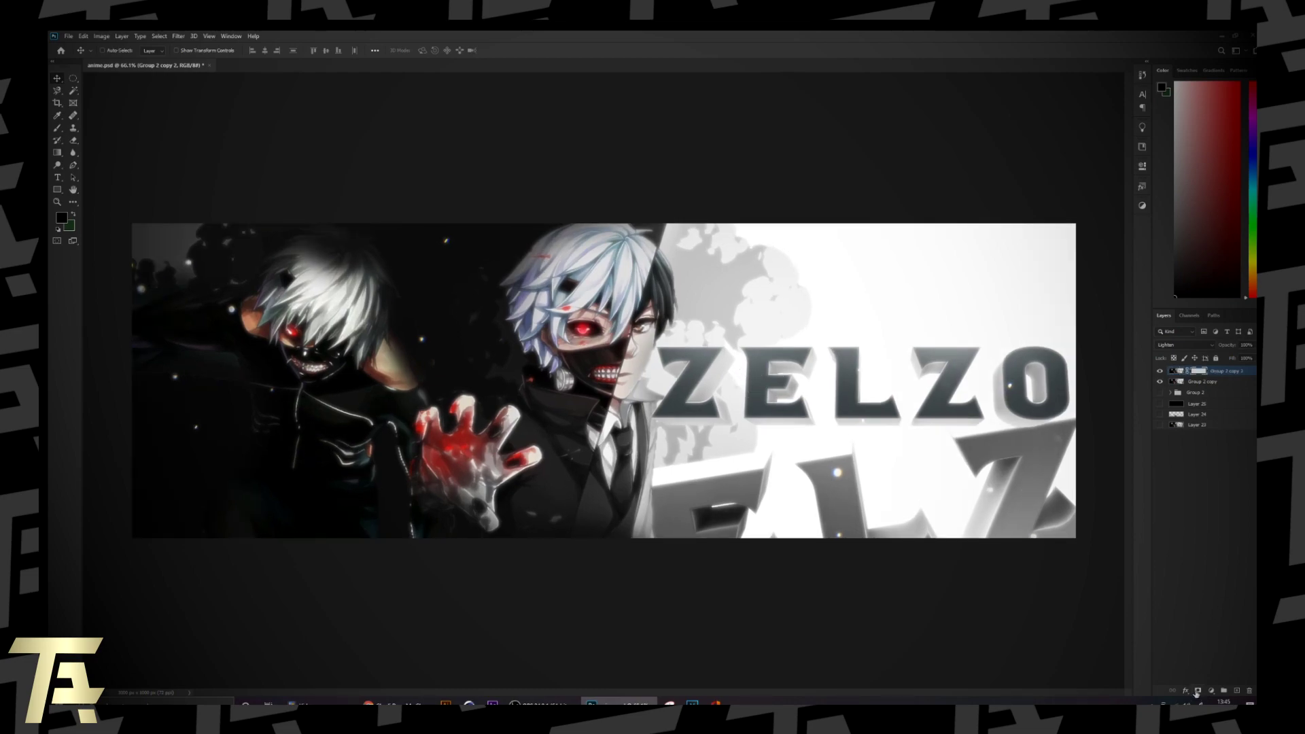
click(1183, 372)
key(ctrl+i)
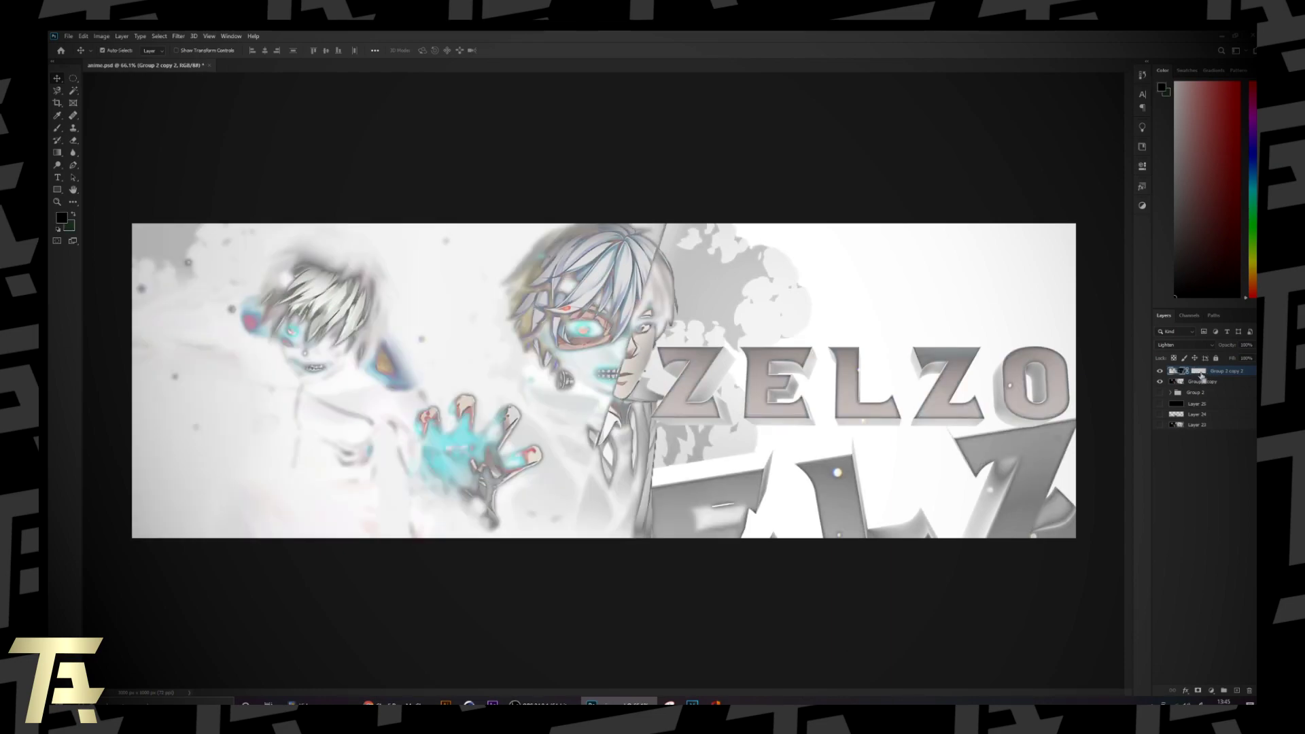
key(ctrl+z)
Invert the layer mask of the blurred copy to black
click(1198, 371)
key(ctrl+i)
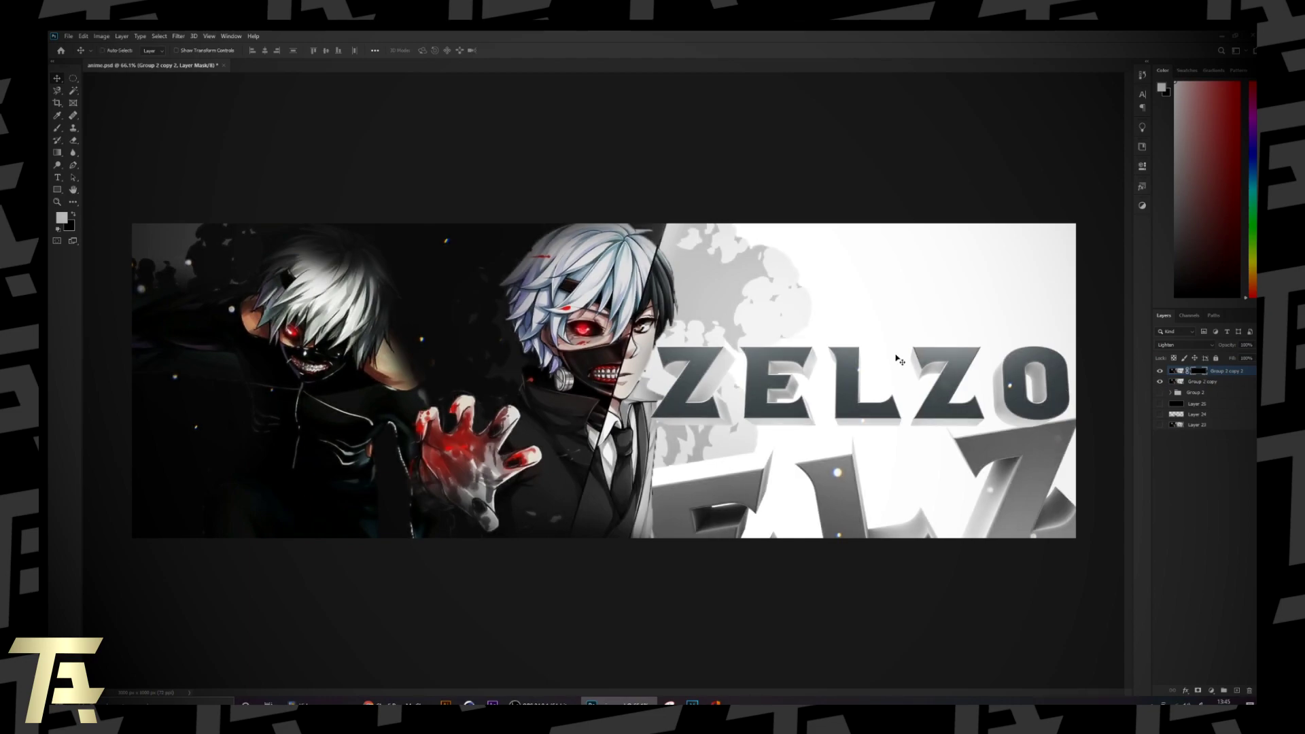
Paint on the layer mask with a large light brush to reveal the glow around the upper ZELZO letters
scroll(813, 340, down, 1)
key(c)
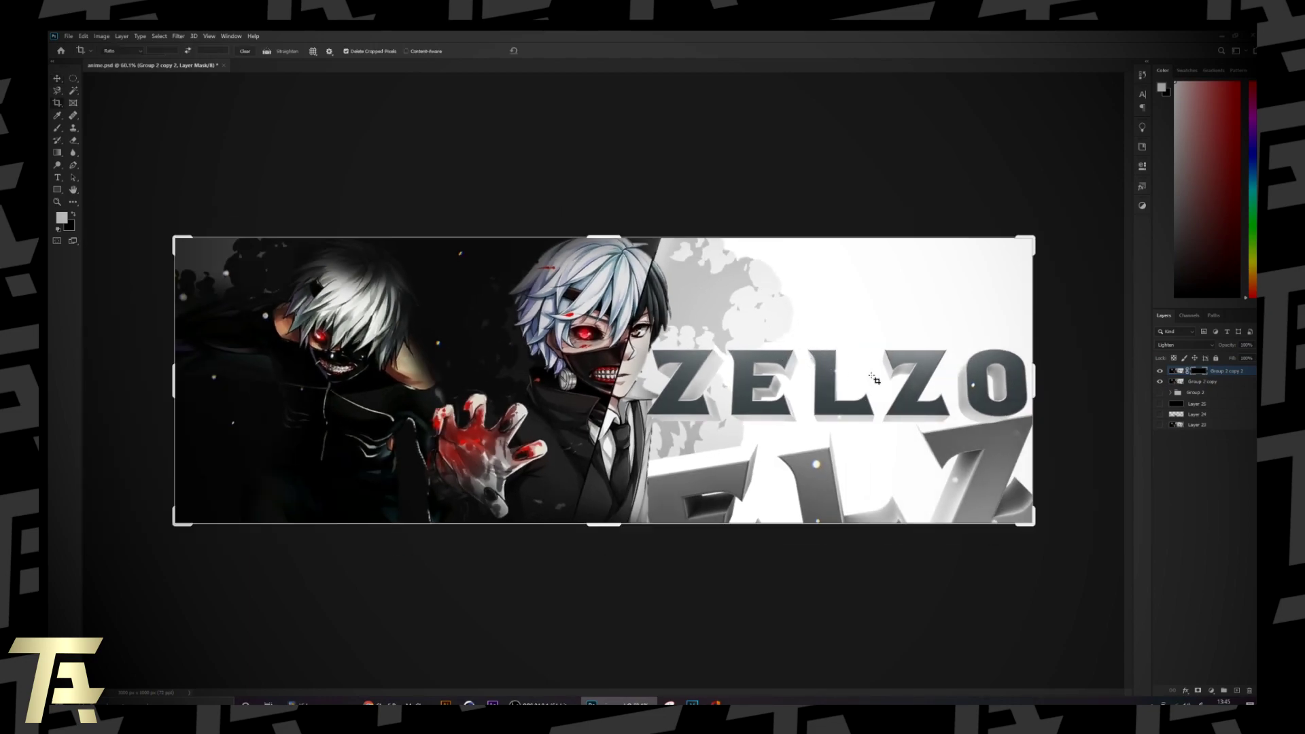
key(b)
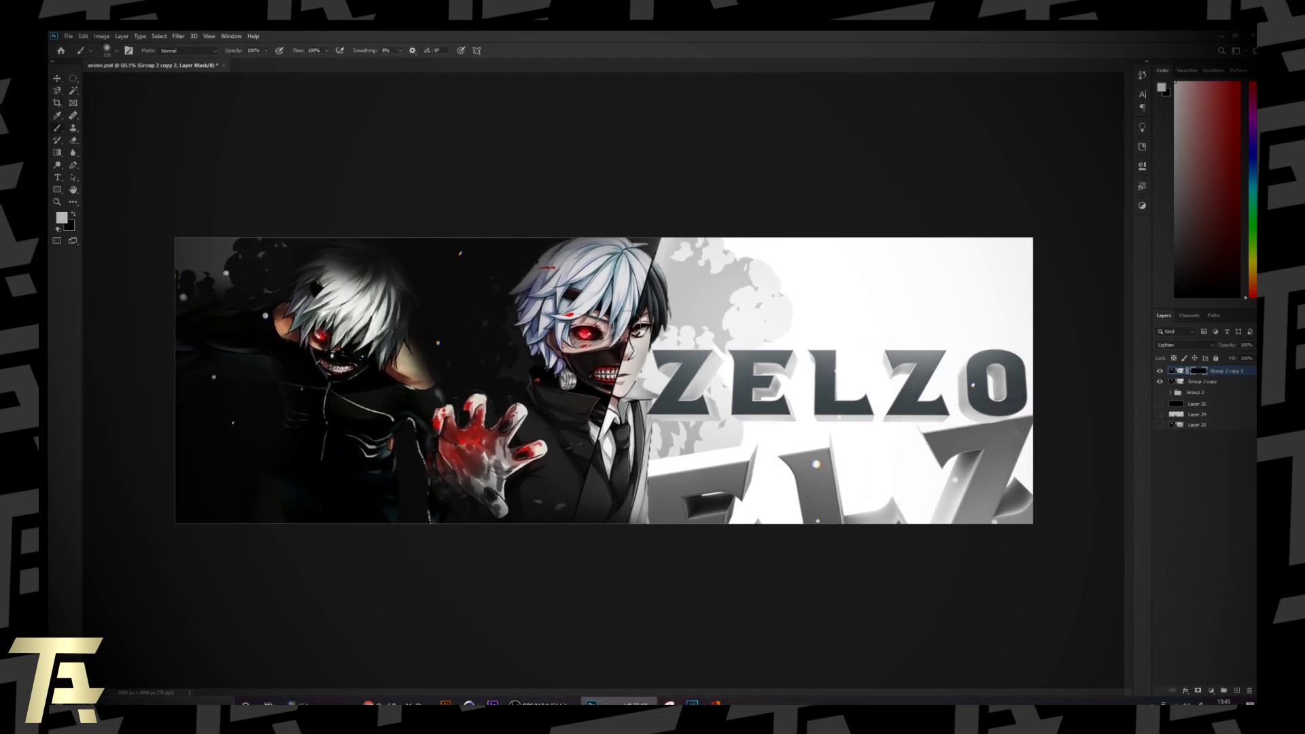
drag(847, 345, 850, 345)
mouse_move(735, 372)
mouse_down()
mouse_move(755, 340)
mouse_move(744, 325)
mouse_move(767, 319)
mouse_up()
key(shift+bracketright)
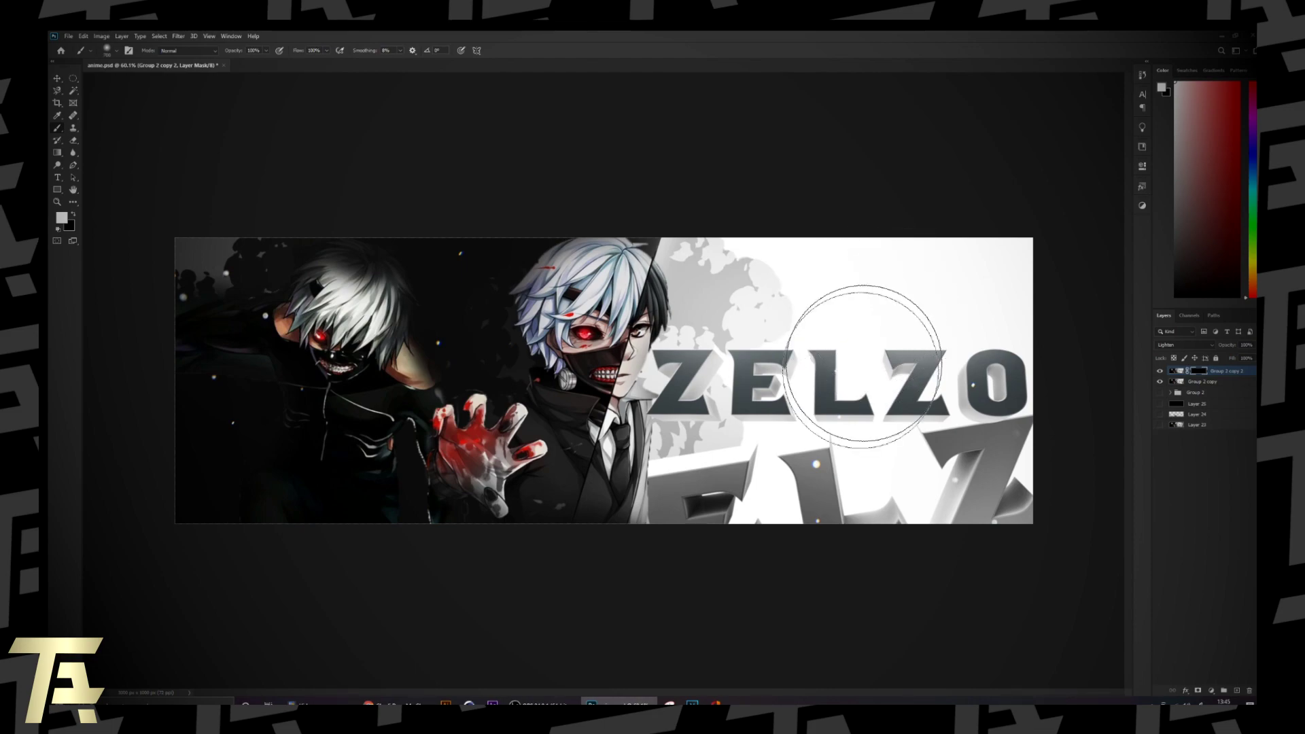
scroll(862, 385, up, 2)
click(856, 390)
key(ctrl+z)
scroll(874, 381, up, 7)
drag(893, 376, 858, 377)
scroll(870, 374, up, 4)
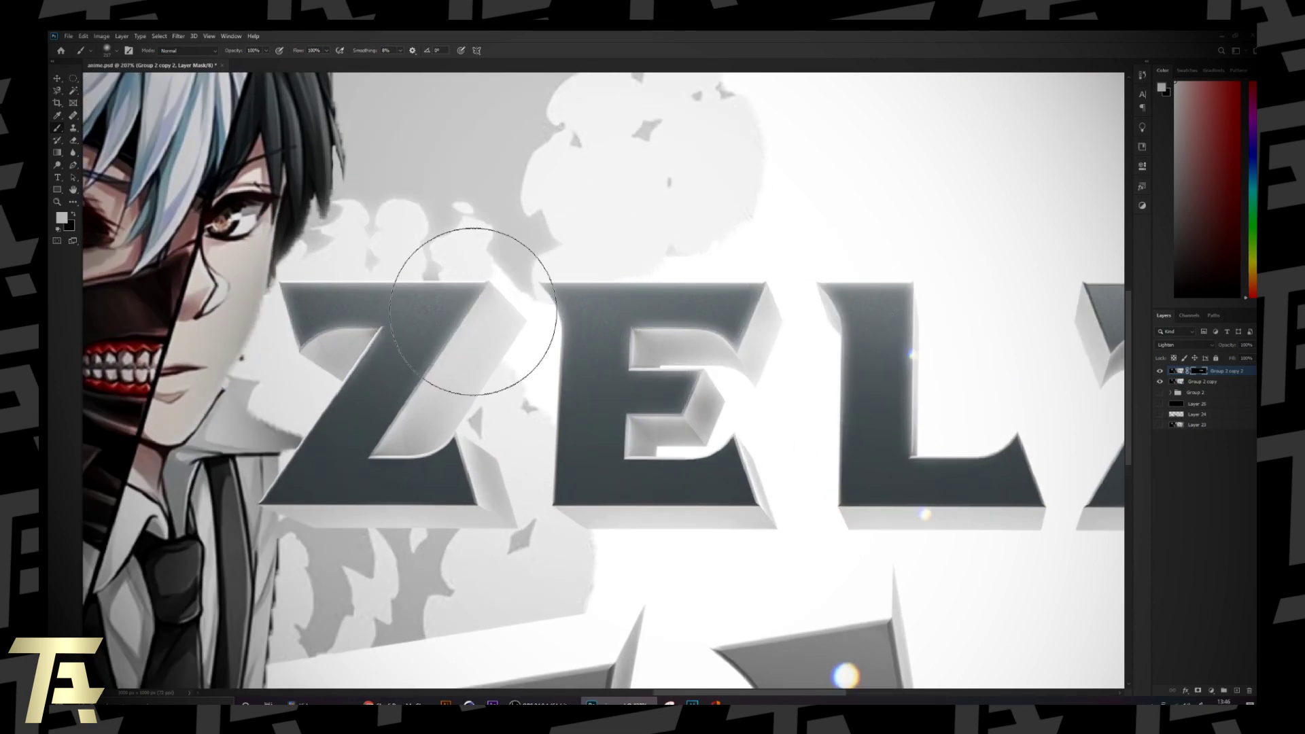
Reveal the glow on the large tilted letters and the rest of the title, comparing the result with the layer hidden
drag(583, 469, 494, 349)
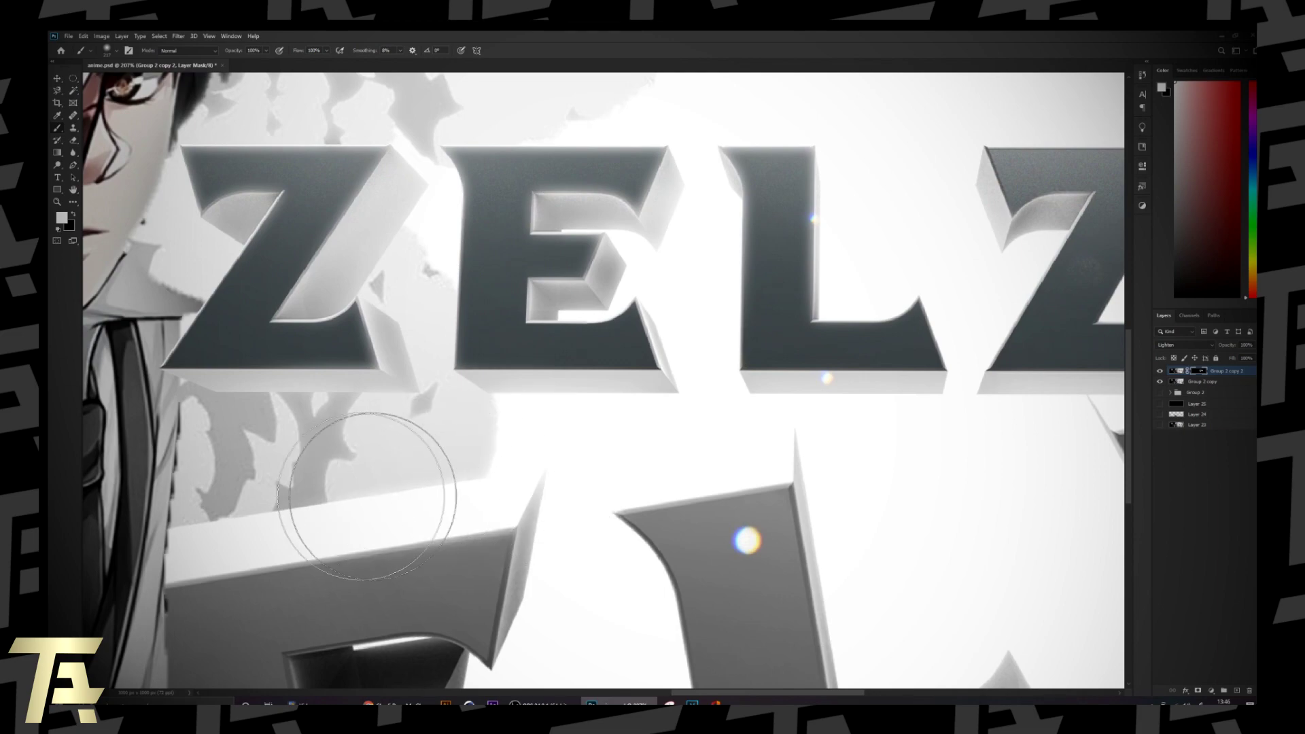
drag(842, 492, 680, 393)
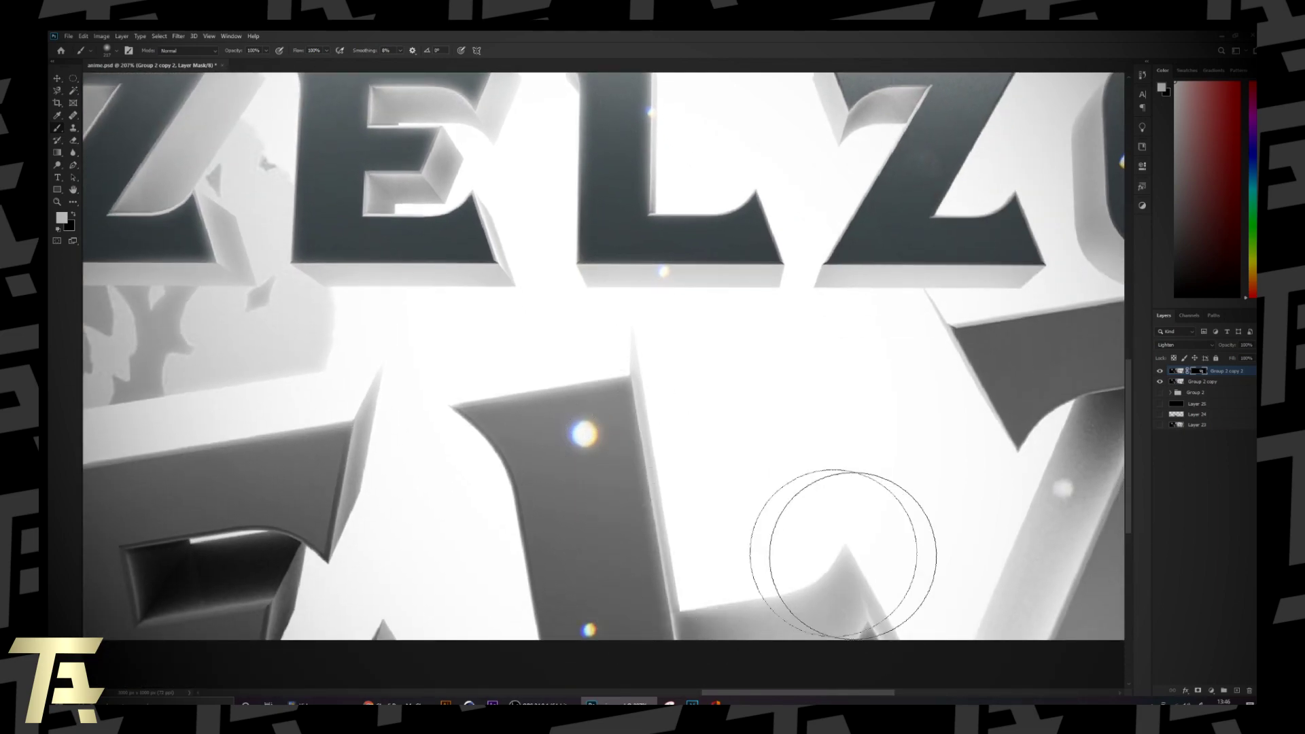
drag(935, 347, 759, 583)
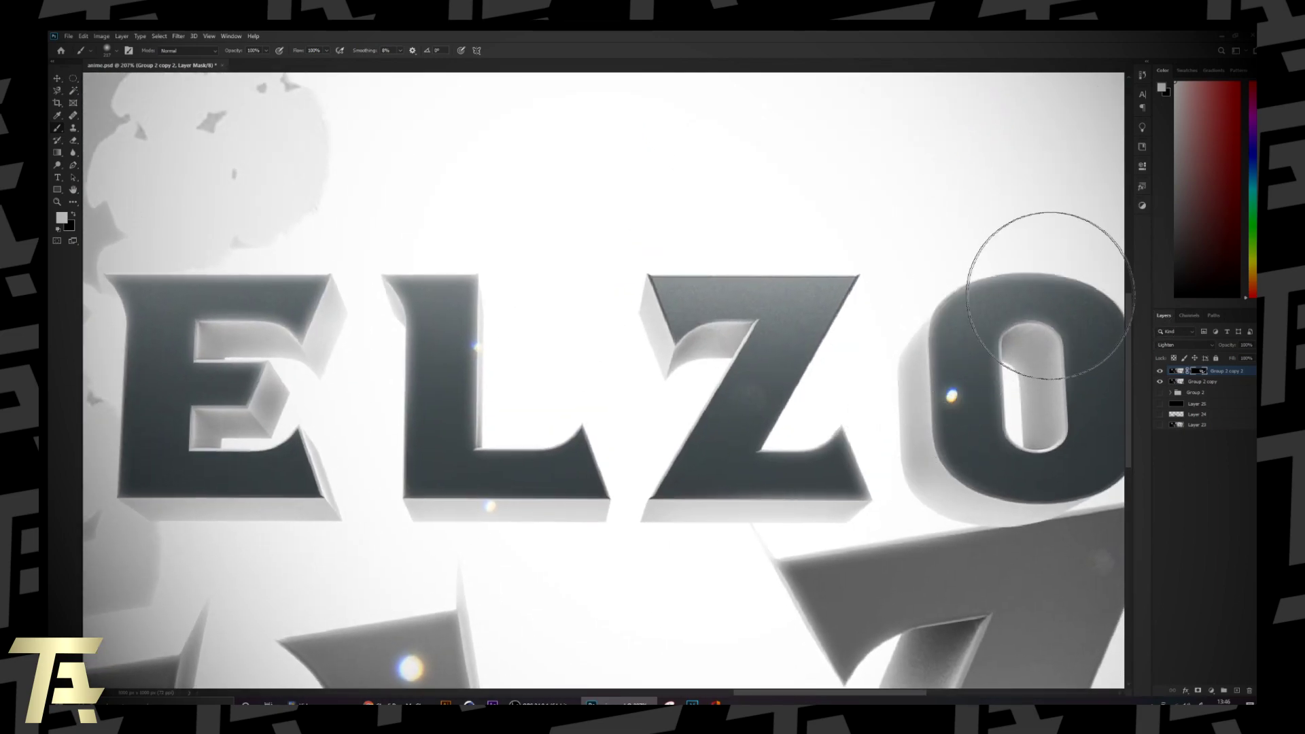
scroll(807, 388, down, 7)
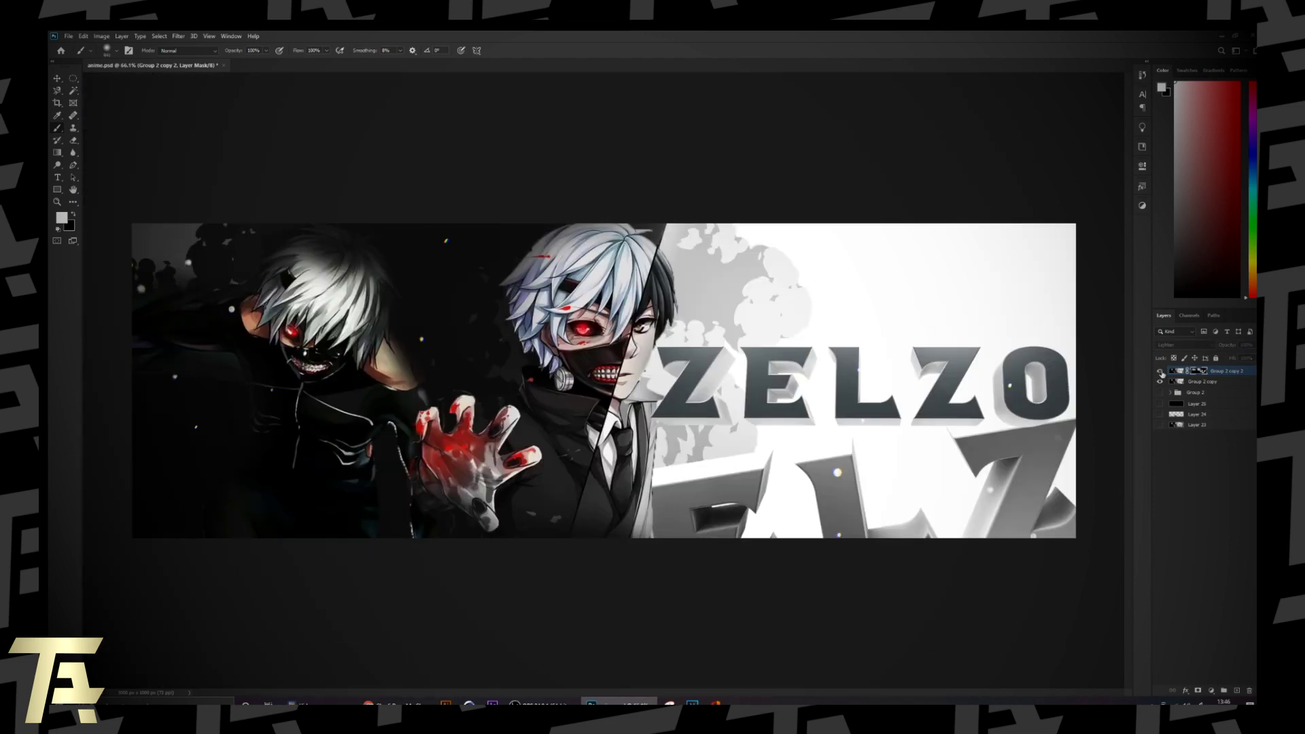
click(1160, 372)
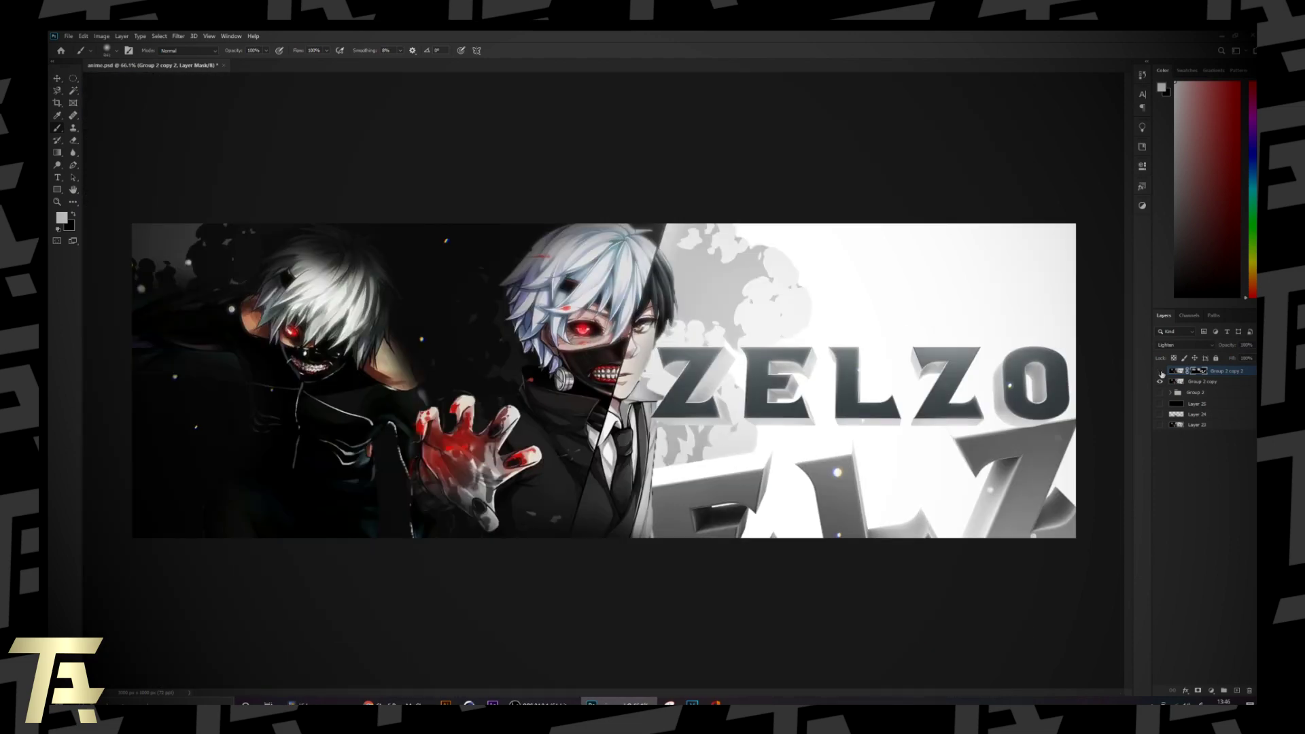
Compare the masked glow copy hidden and shown, and merge it with the layer beneath
click(1160, 373)
click(1160, 372)
click(1160, 372)
click(1160, 372)
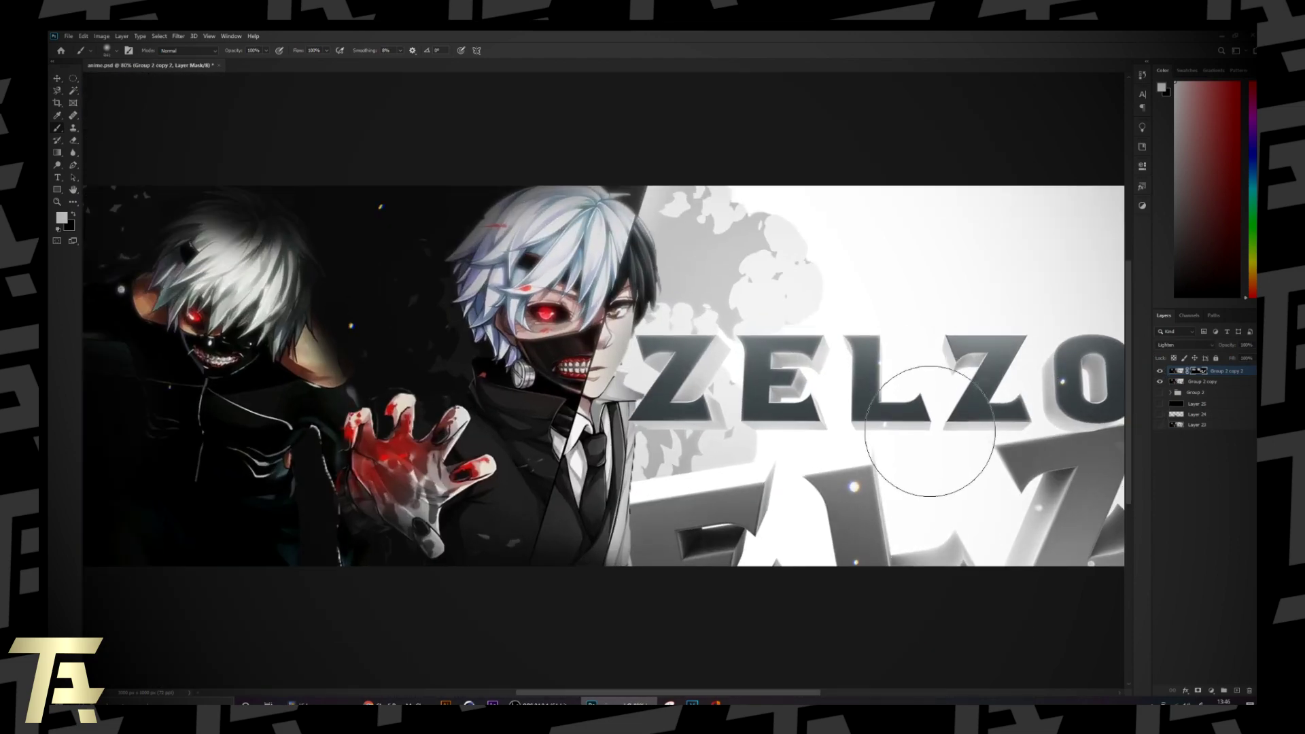
shift+click(1205, 382)
key(ctrl+e)
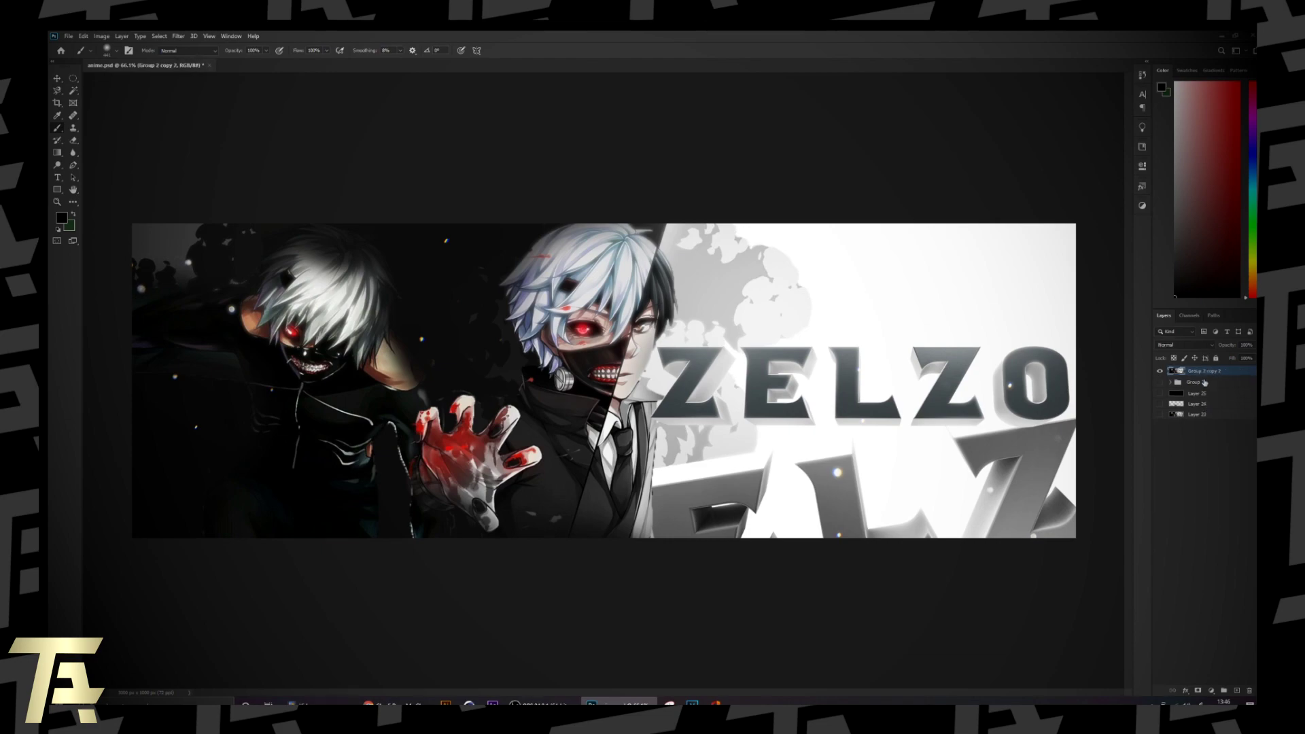
click(1160, 372)
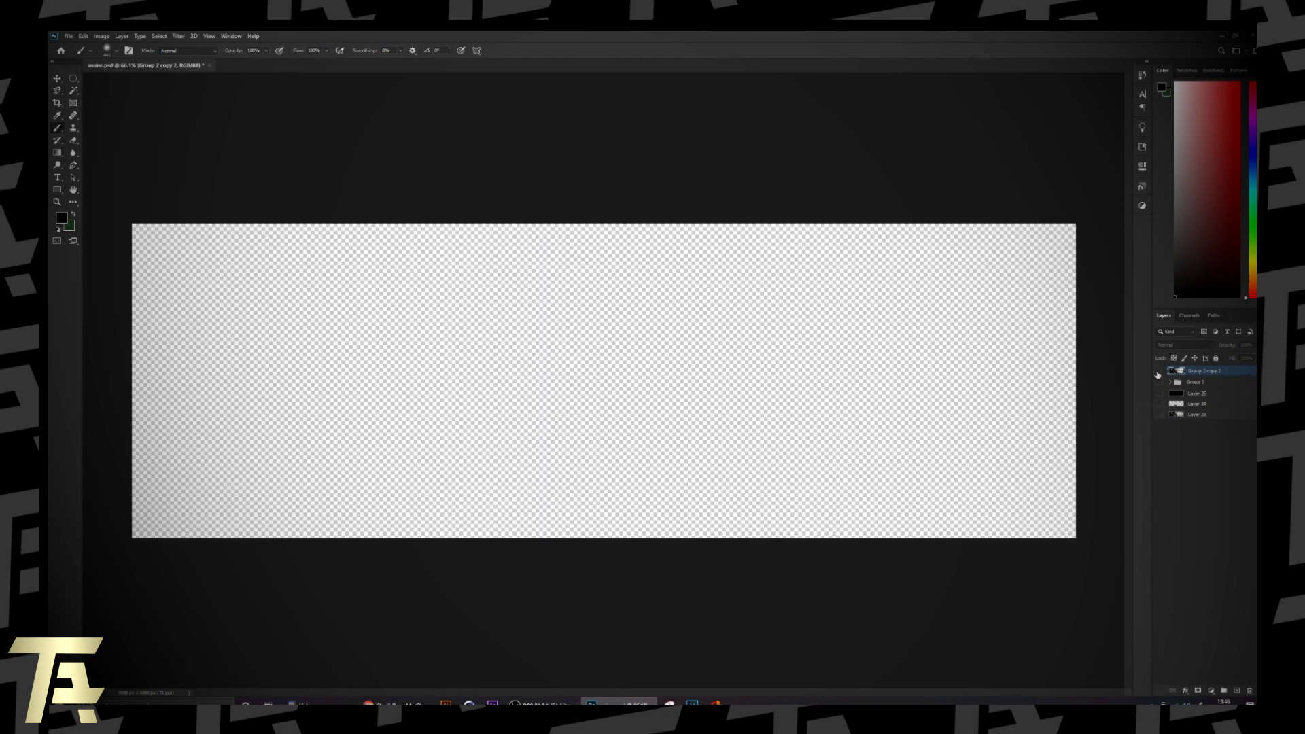
click(1160, 371)
Duplicate the merged layer and open the Camera Raw Filter on the copy
key(ctrl+j)
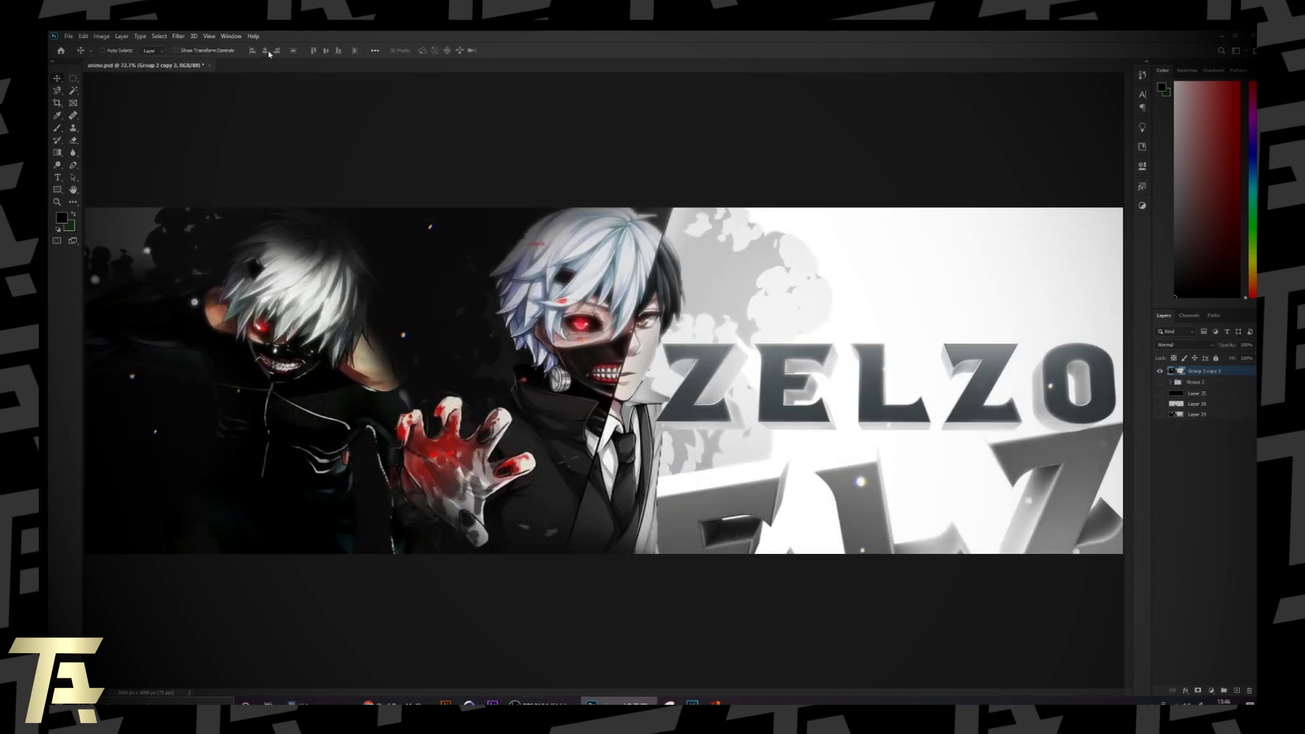
key(ctrl+j)
click(179, 36)
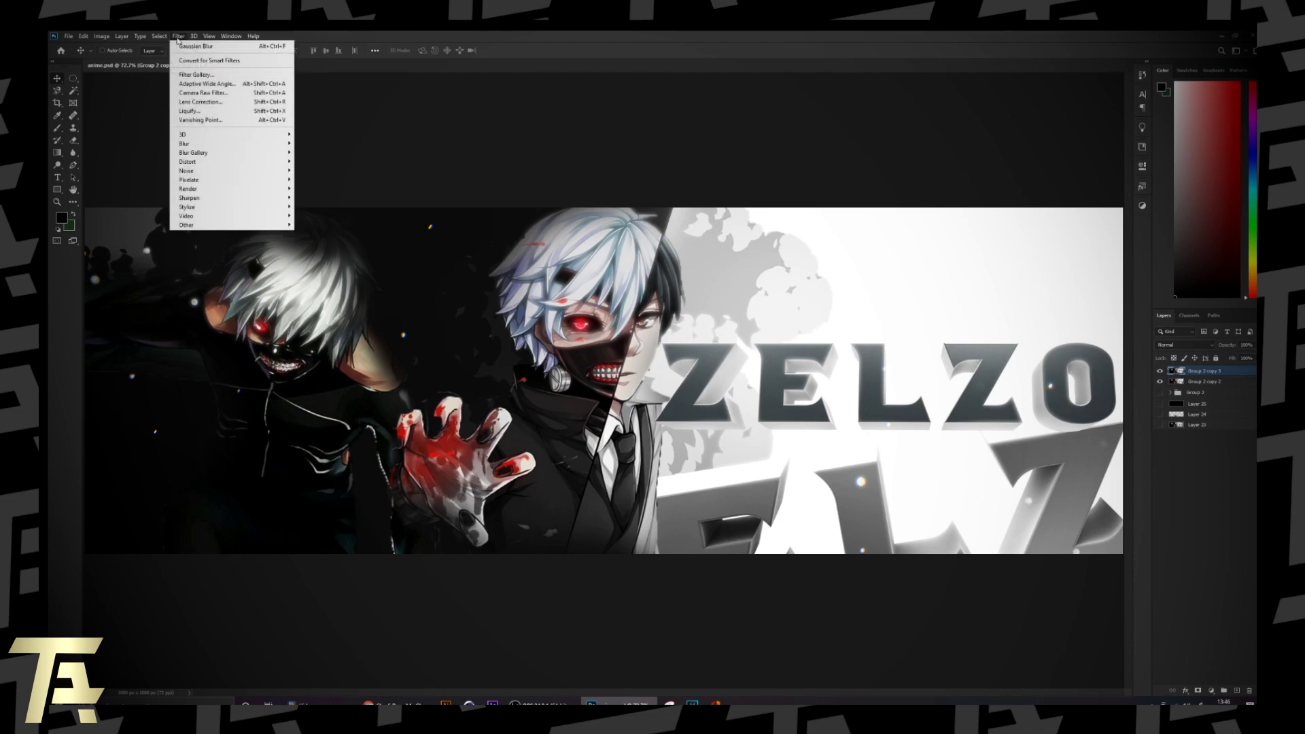
click(207, 94)
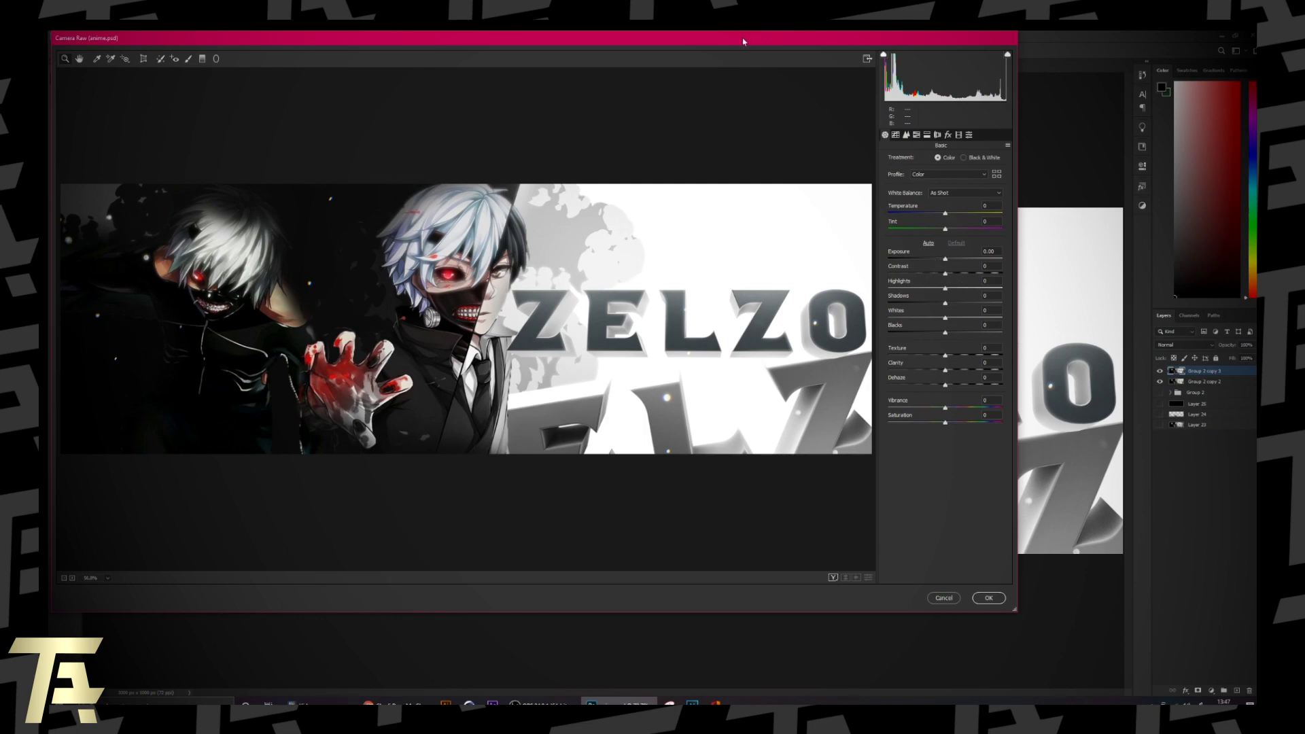
drag(743, 42, 762, 62)
In the basic Camera Raw adjustments, set contrast to +4 and texture to +21, and raise the clarity
drag(964, 236, 962, 236)
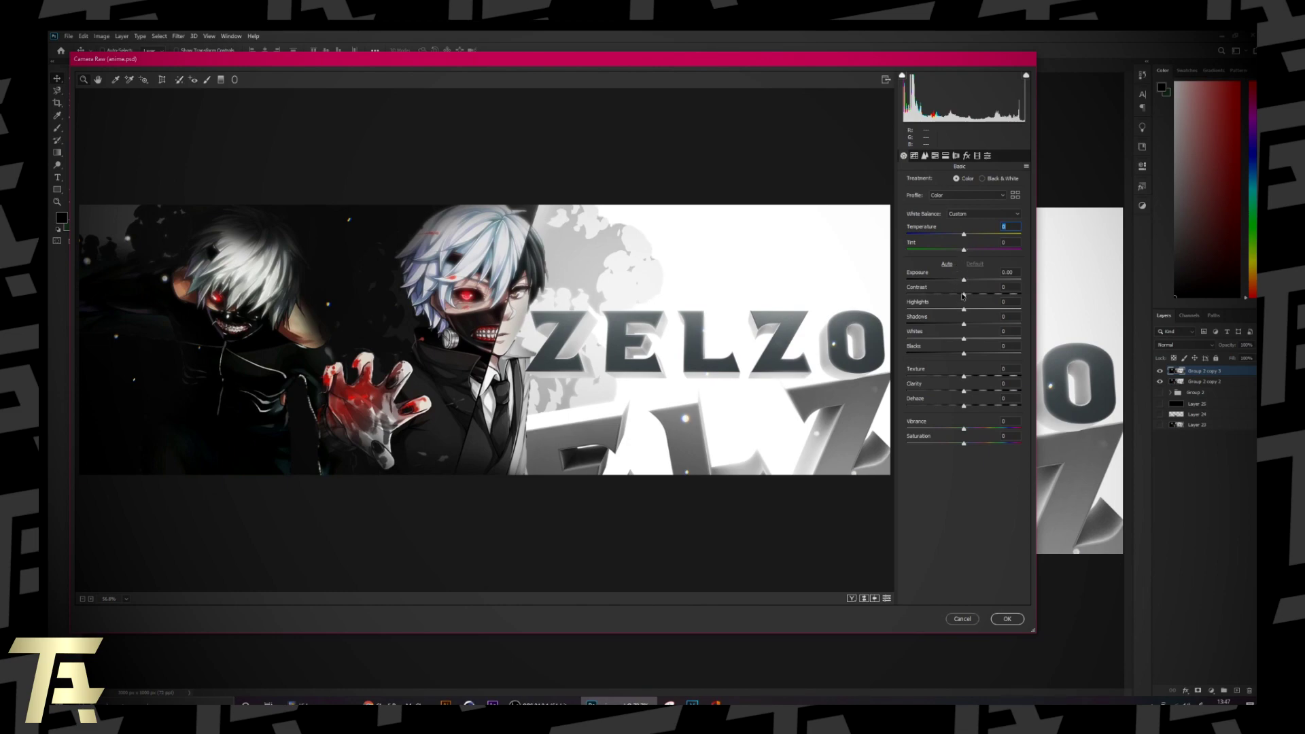
drag(963, 293, 966, 297)
mouse_move(963, 378)
mouse_down()
mouse_move(986, 392)
mouse_move(934, 393)
mouse_move(976, 394)
mouse_up()
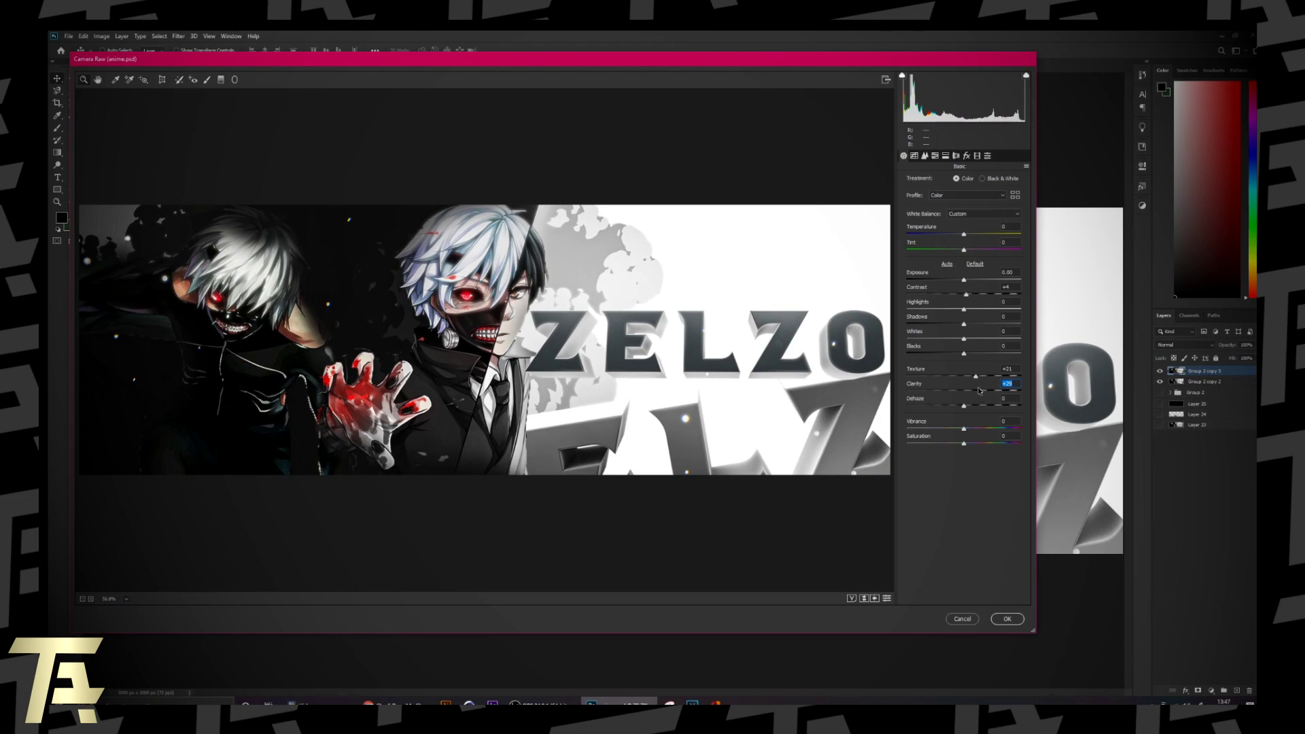
drag(979, 392, 979, 444)
Try a strong dark post-crop vignette on the header and reset its amount to 0
click(967, 156)
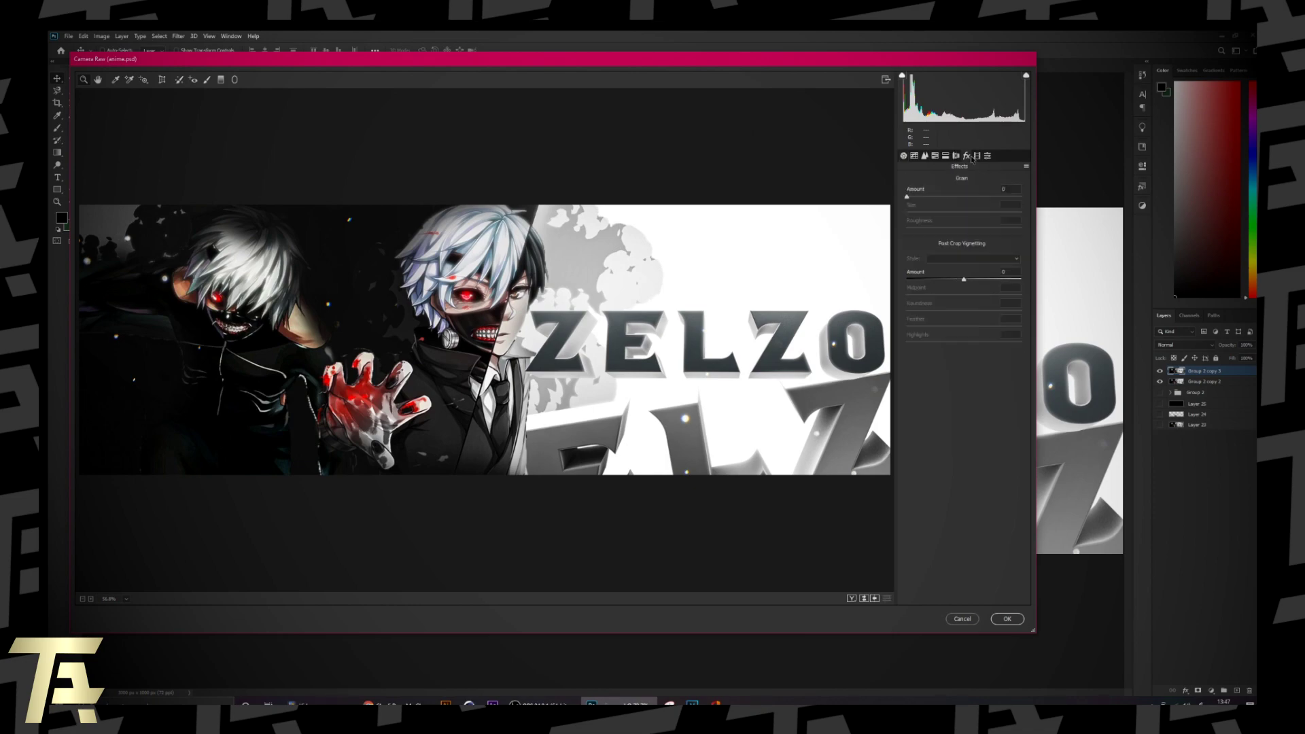
key(ctrl+minus)
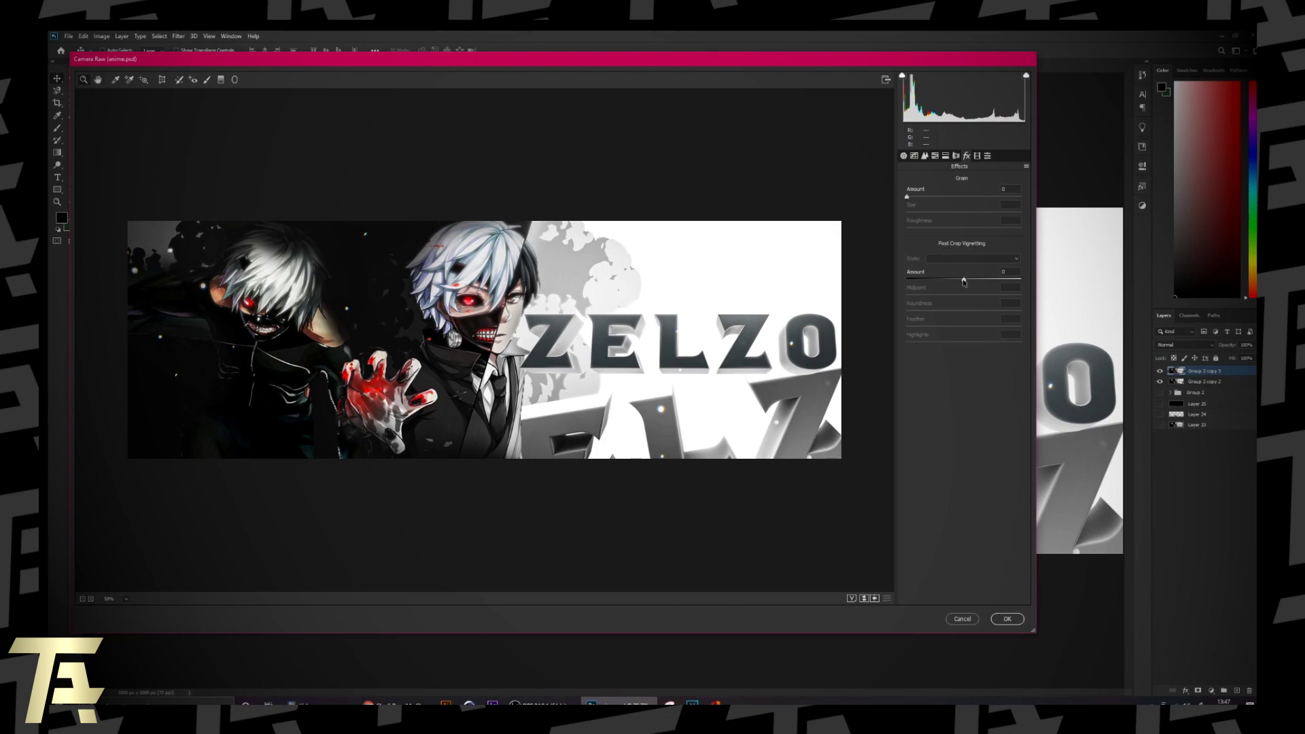
drag(964, 280, 912, 280)
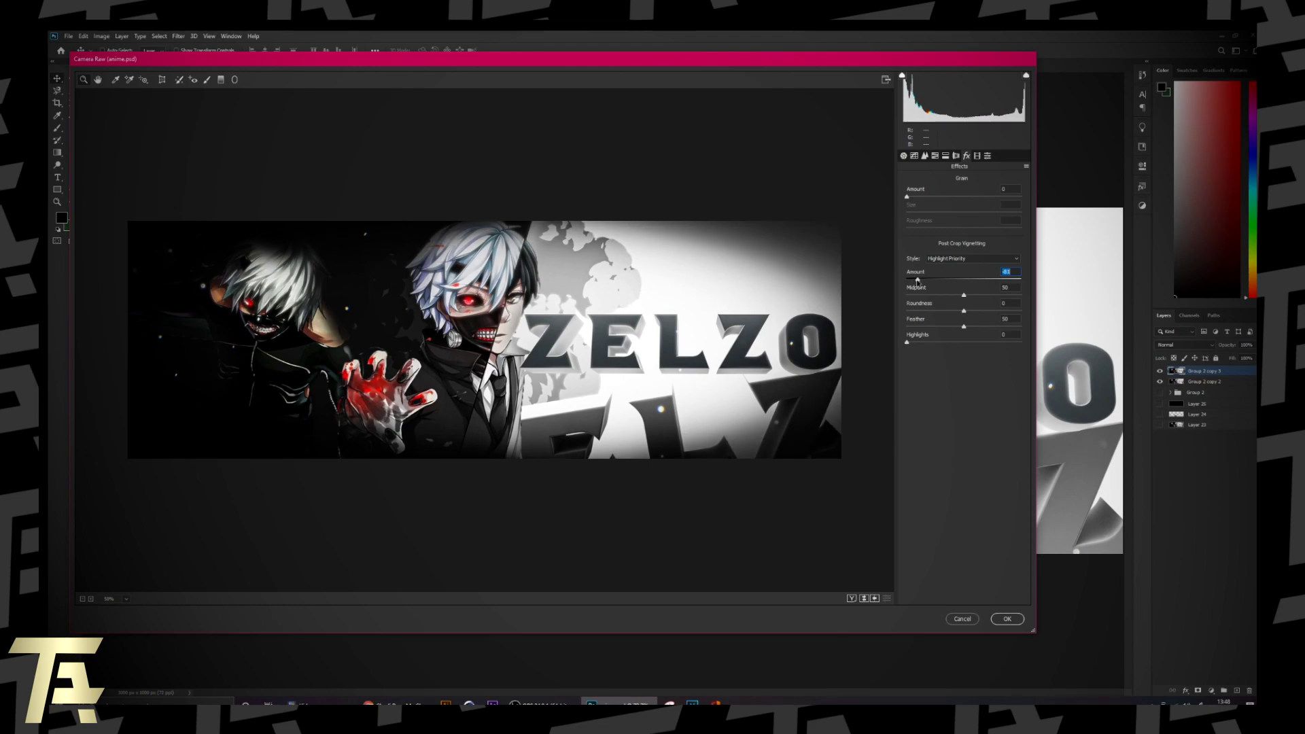
drag(917, 280, 964, 301)
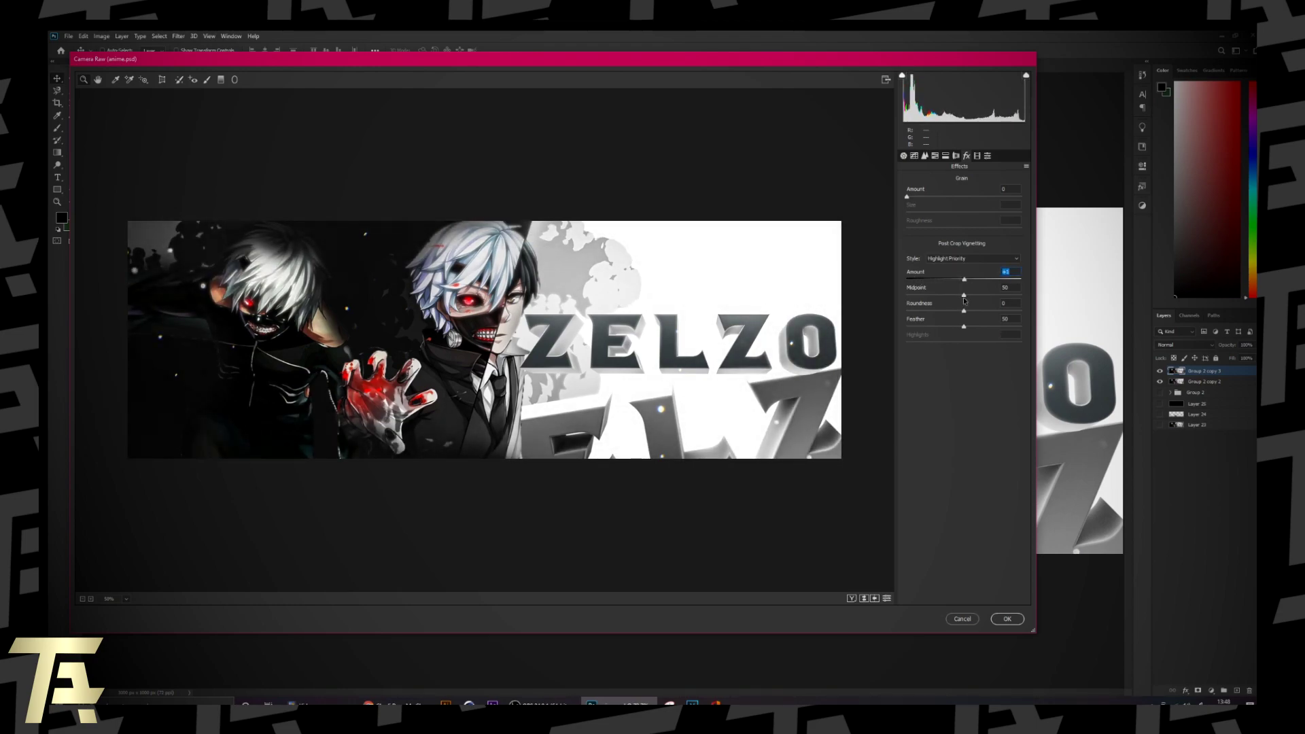
text(0)
Try a slight negative lens distortion and reset its amount to 0
click(956, 155)
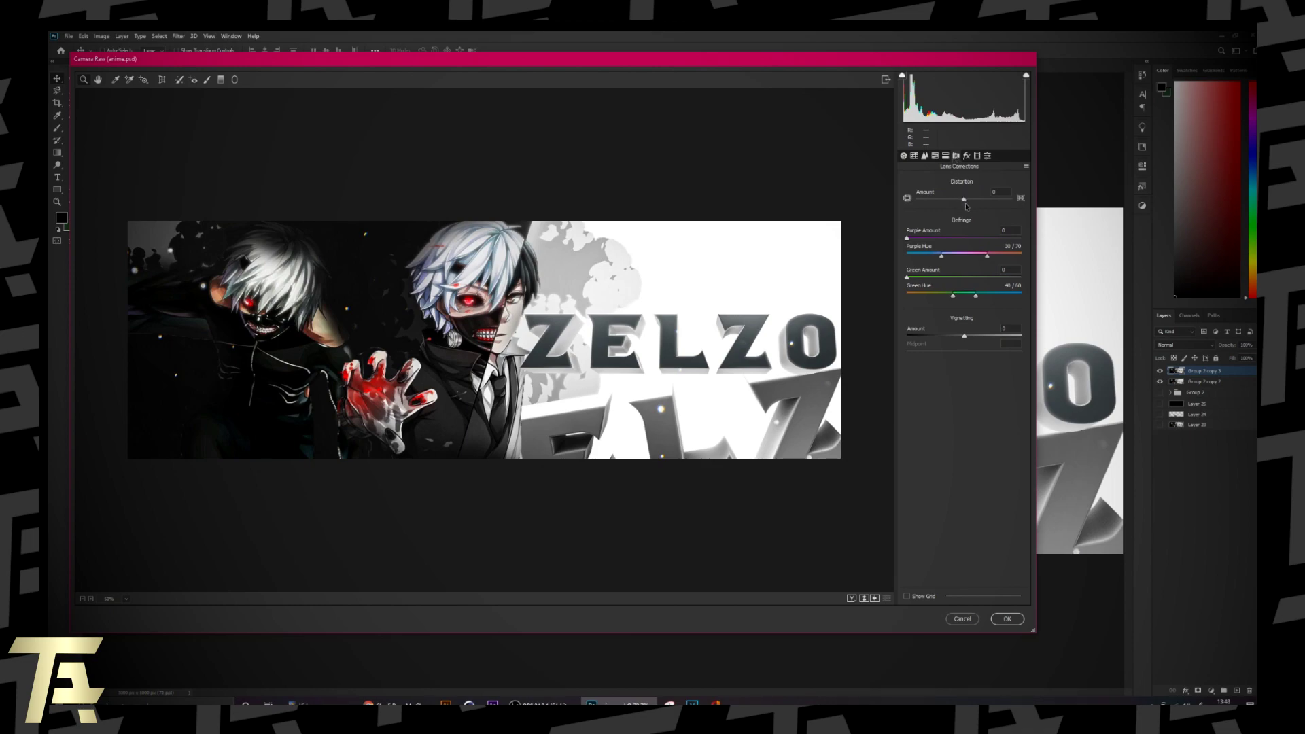
mouse_move(964, 202)
mouse_down()
mouse_move(1015, 206)
mouse_move(939, 200)
mouse_move(958, 201)
mouse_up()
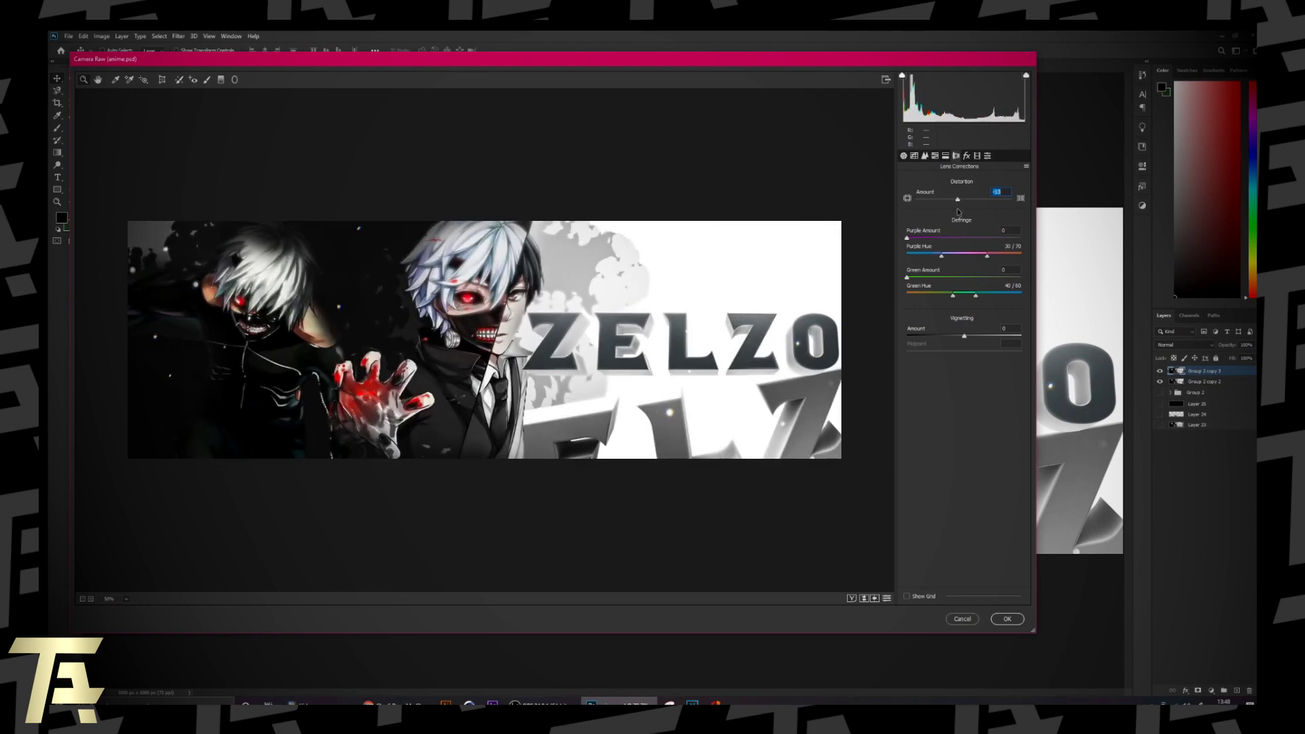
text(0)
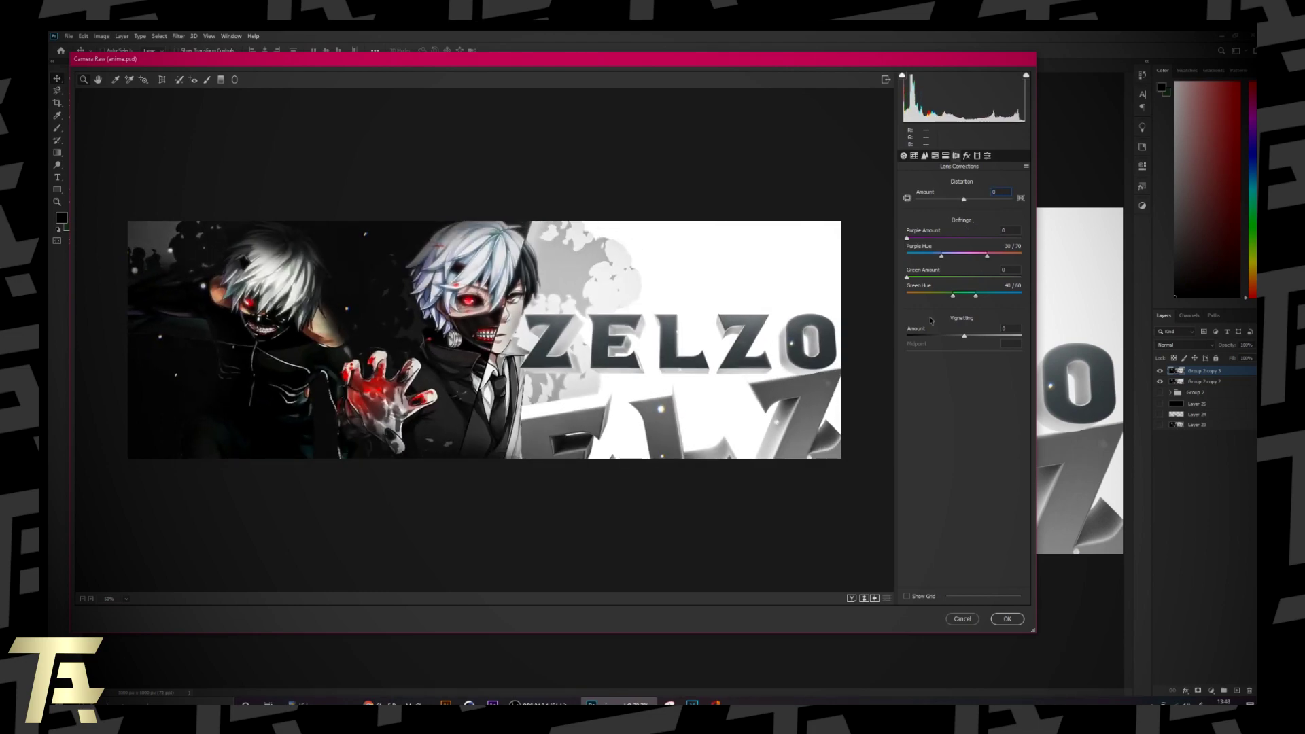
Add a low amount of sharpening and apply the Camera Raw adjustments
click(925, 155)
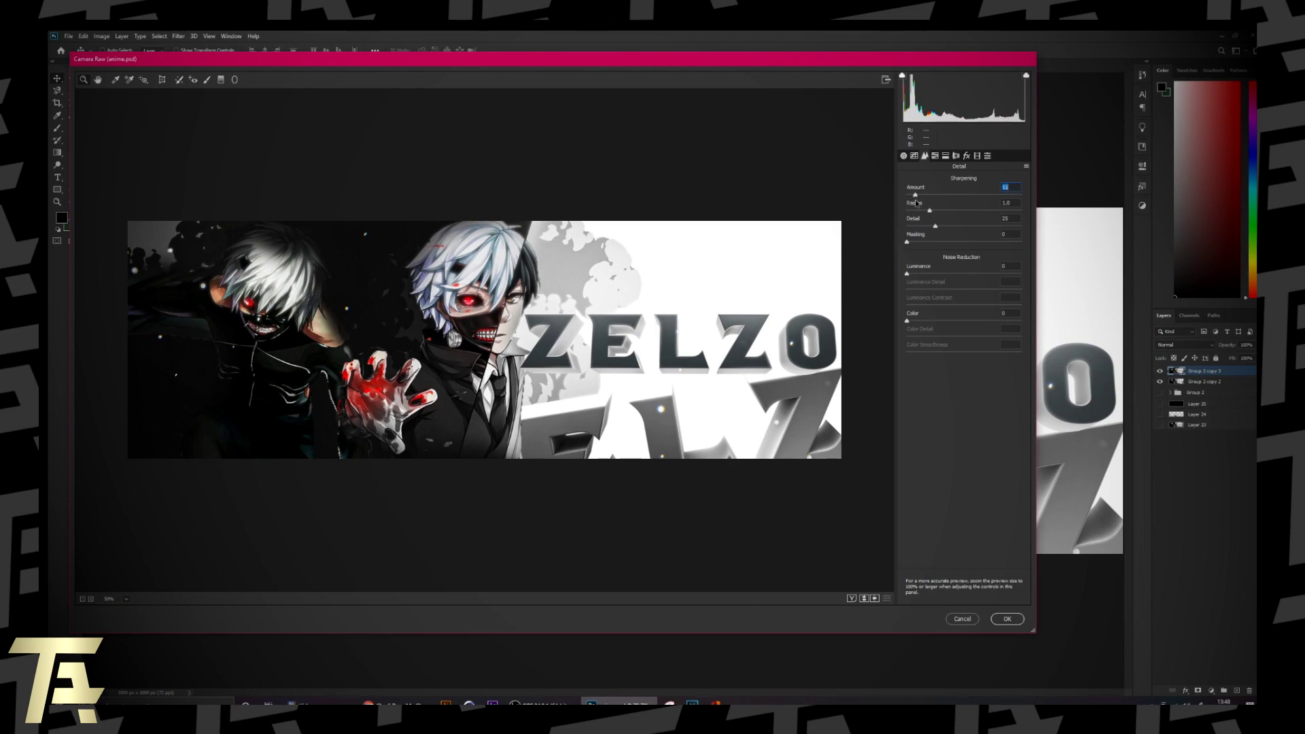
drag(915, 200, 916, 200)
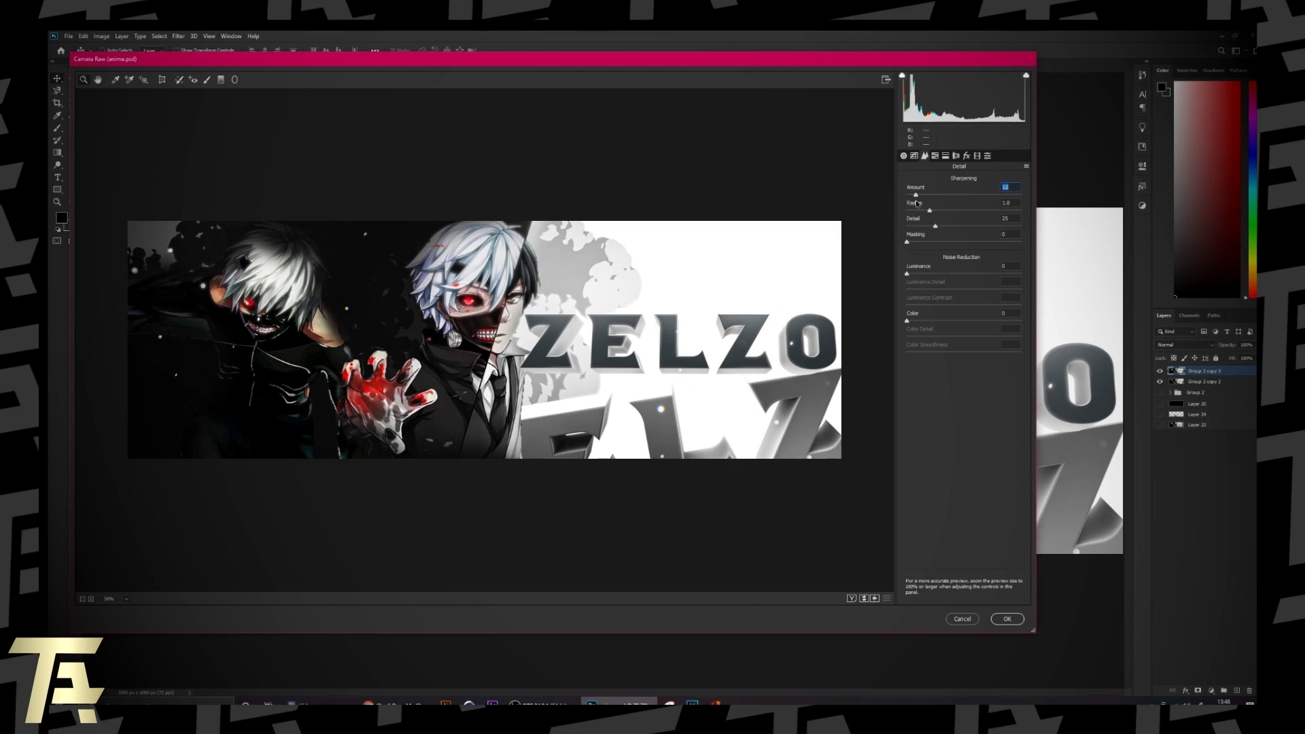
click(1006, 619)
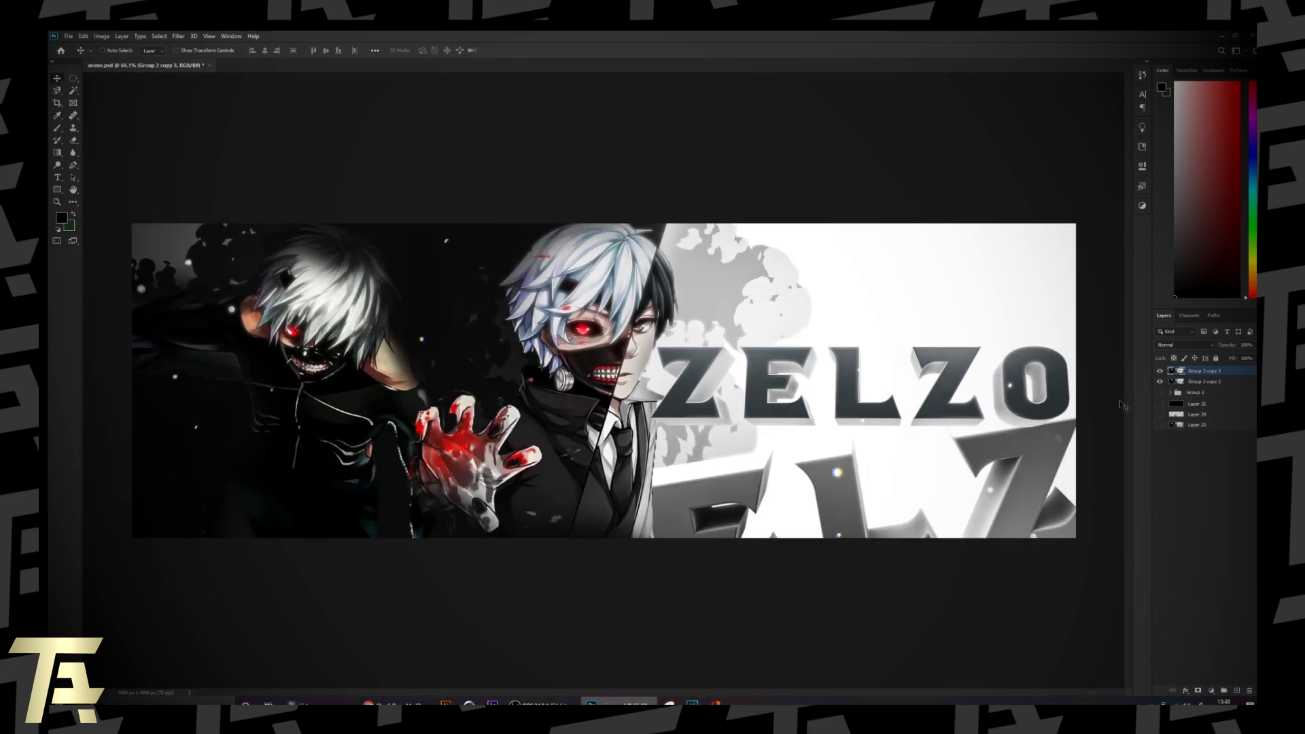
Compare the sharpened copy hidden and shown, and erase parts of it over the dark character and bloody hand with a large soft eraser
click(1160, 371)
click(1160, 371)
click(1160, 371)
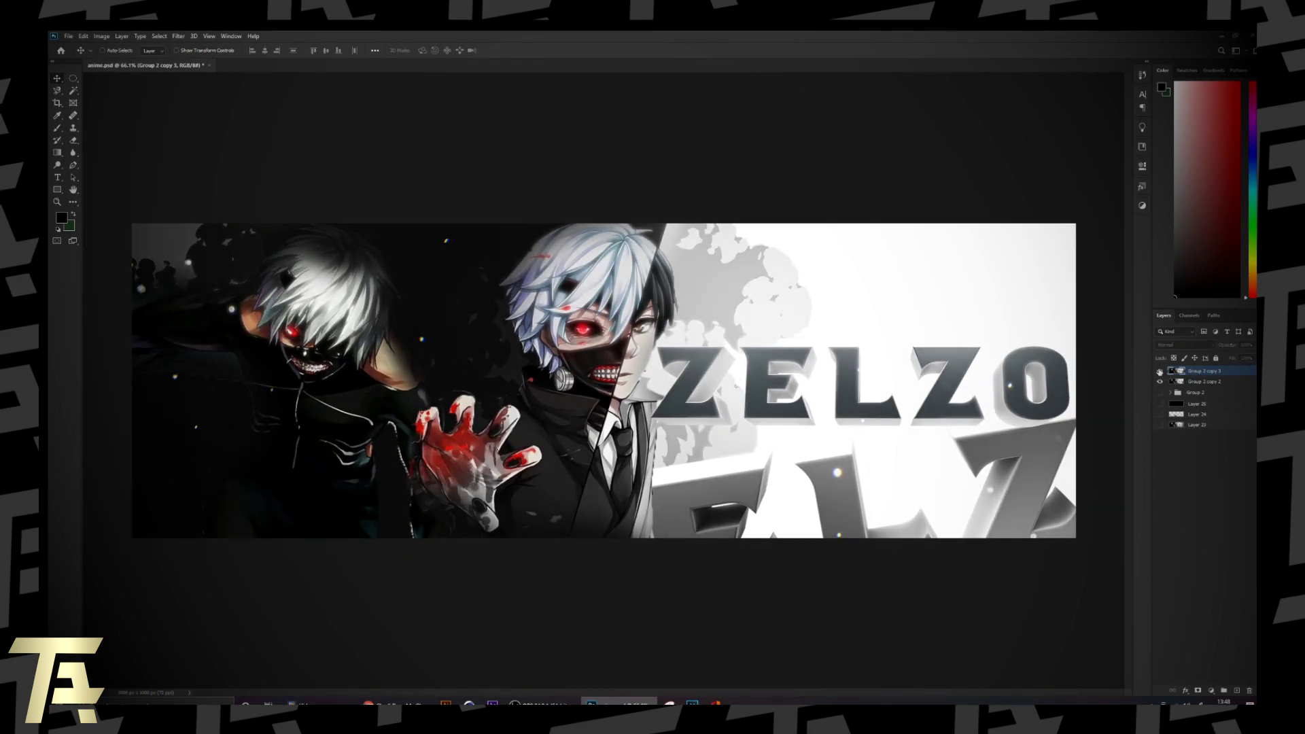
click(1160, 371)
click(1160, 371)
click(1160, 371)
key(e)
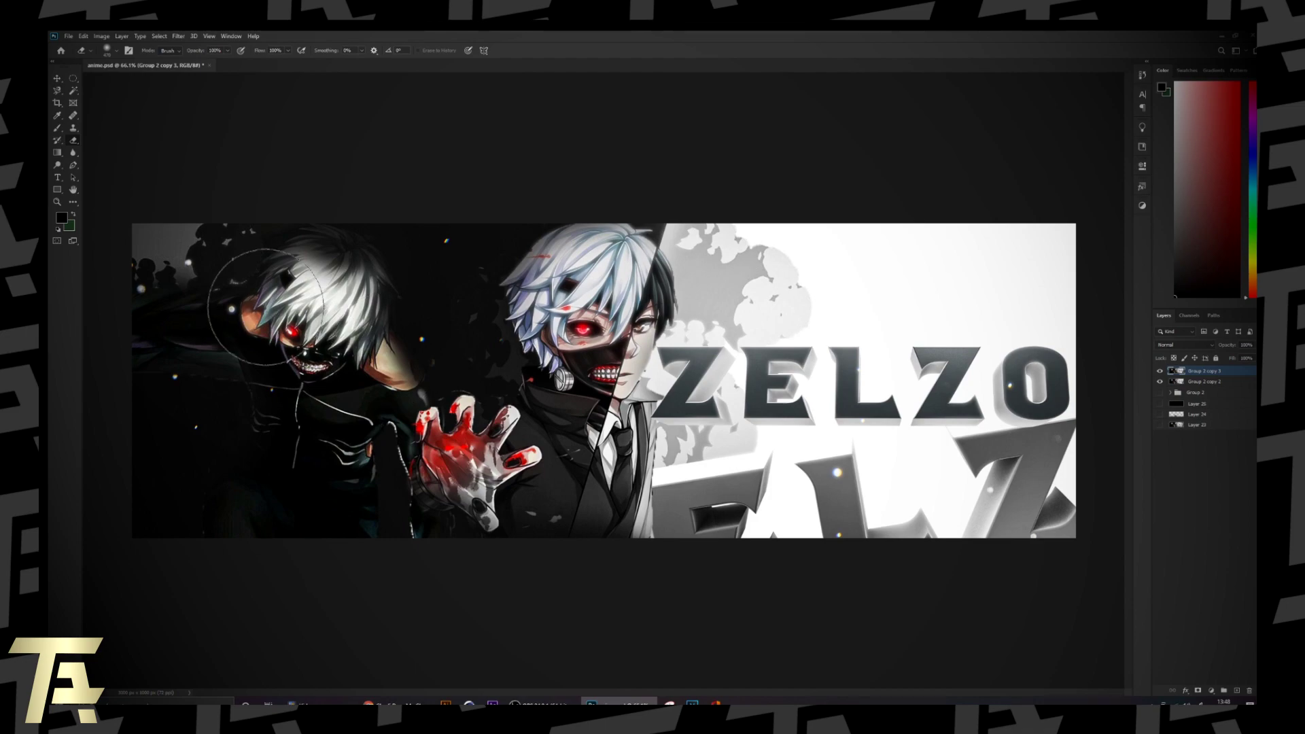
mouse_move(167, 257)
mouse_down()
mouse_move(265, 488)
mouse_move(484, 452)
mouse_move(471, 457)
mouse_up()
scroll(717, 468, up, 1)
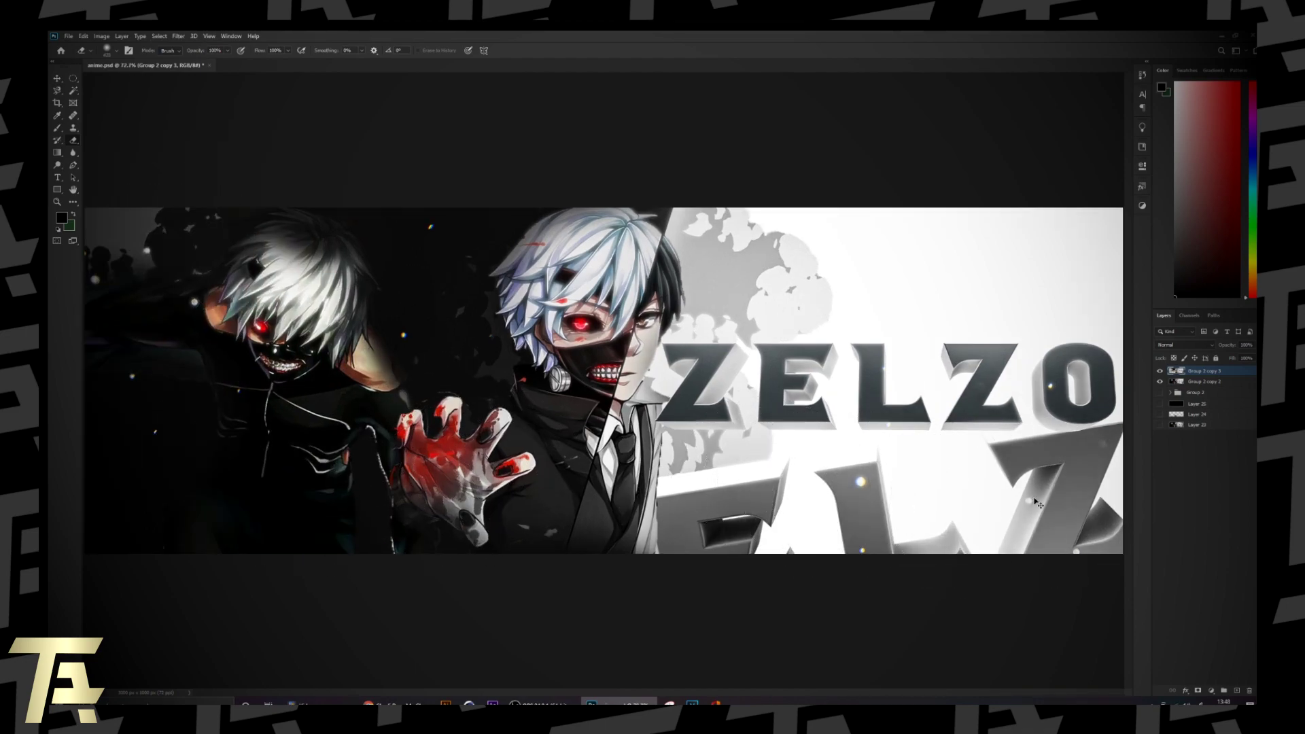
key(ctrl+minus)
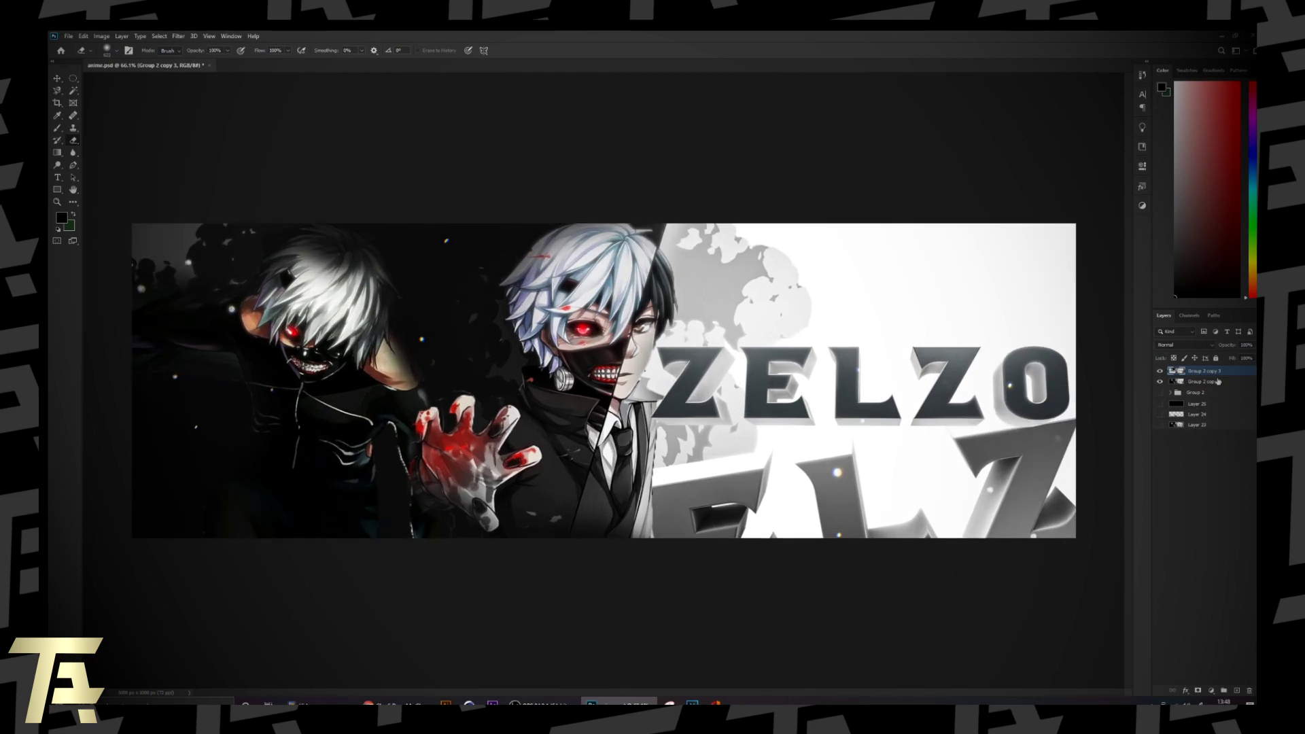
Merge the partly erased sharpened copy with the layer beneath it
click(1203, 381)
key(Delete)
key(ctrl+plus)
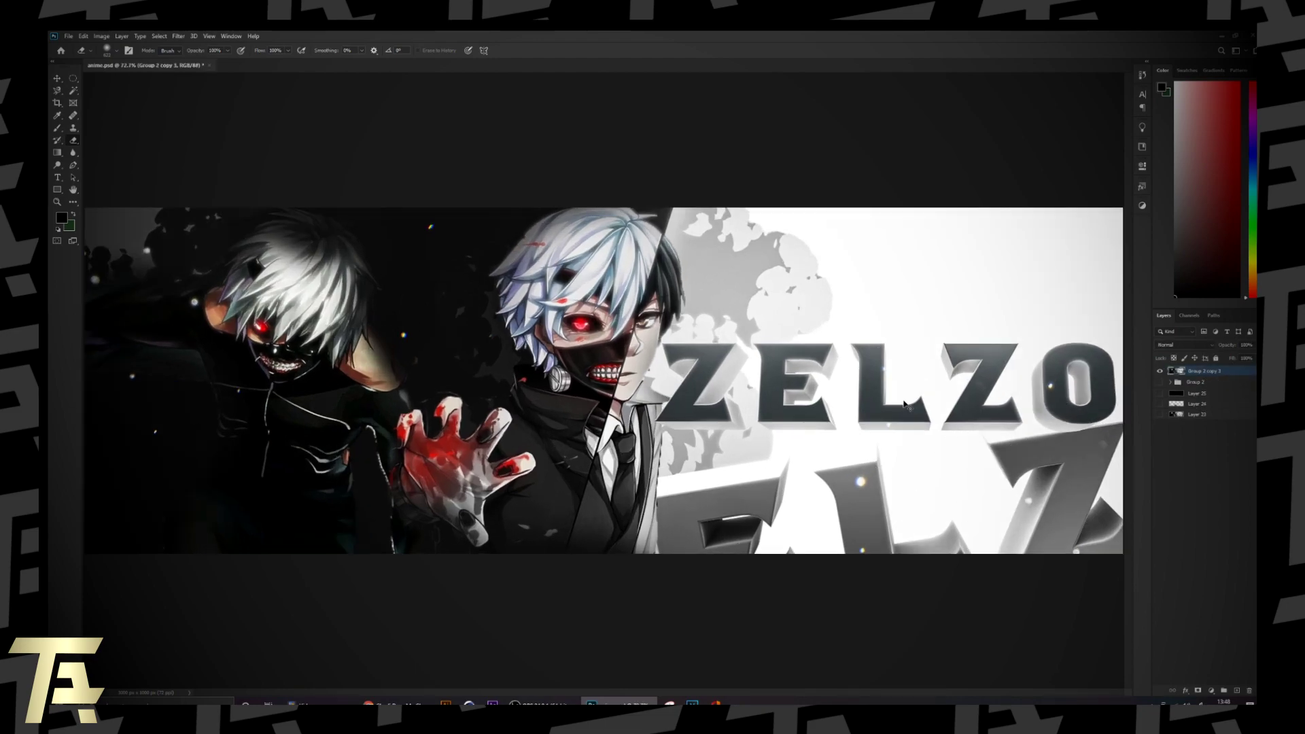
Duplicate the merged layer and apply a Gaussian Blur with a 6.0 pixel radius to the copy
scroll(904, 403, down, 1)
key(ctrl+j)
key(v)
click(181, 36)
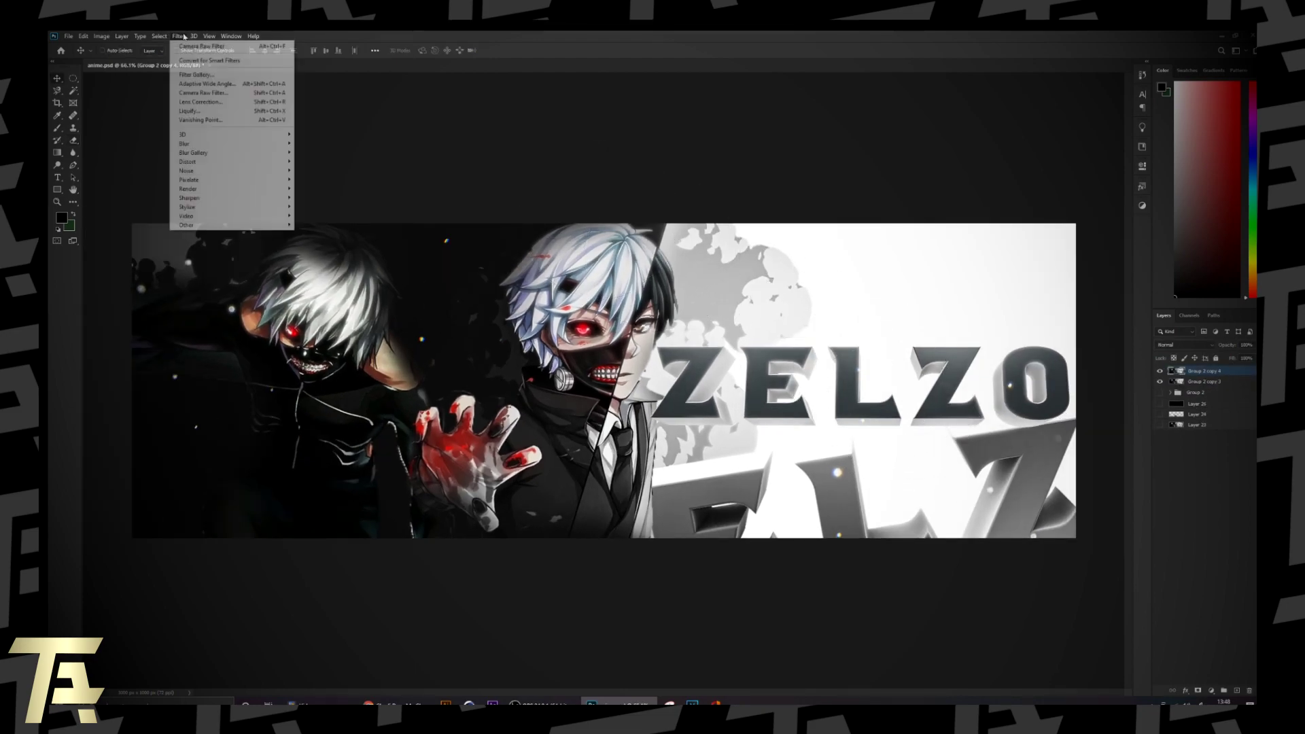
mouse_move(184, 153)
click(313, 179)
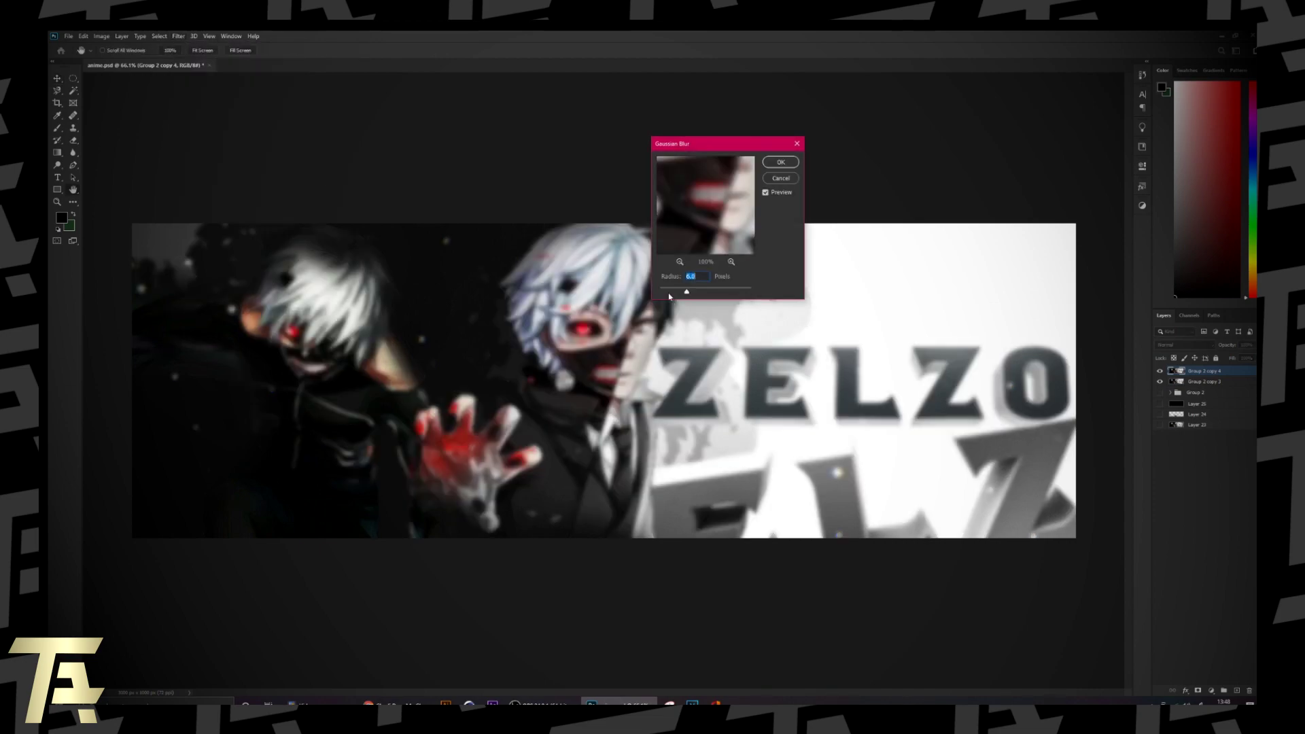
click(781, 163)
Set the newly blurred copy's blend mode to Lighten and compare the header with it hidden and shown
click(1184, 345)
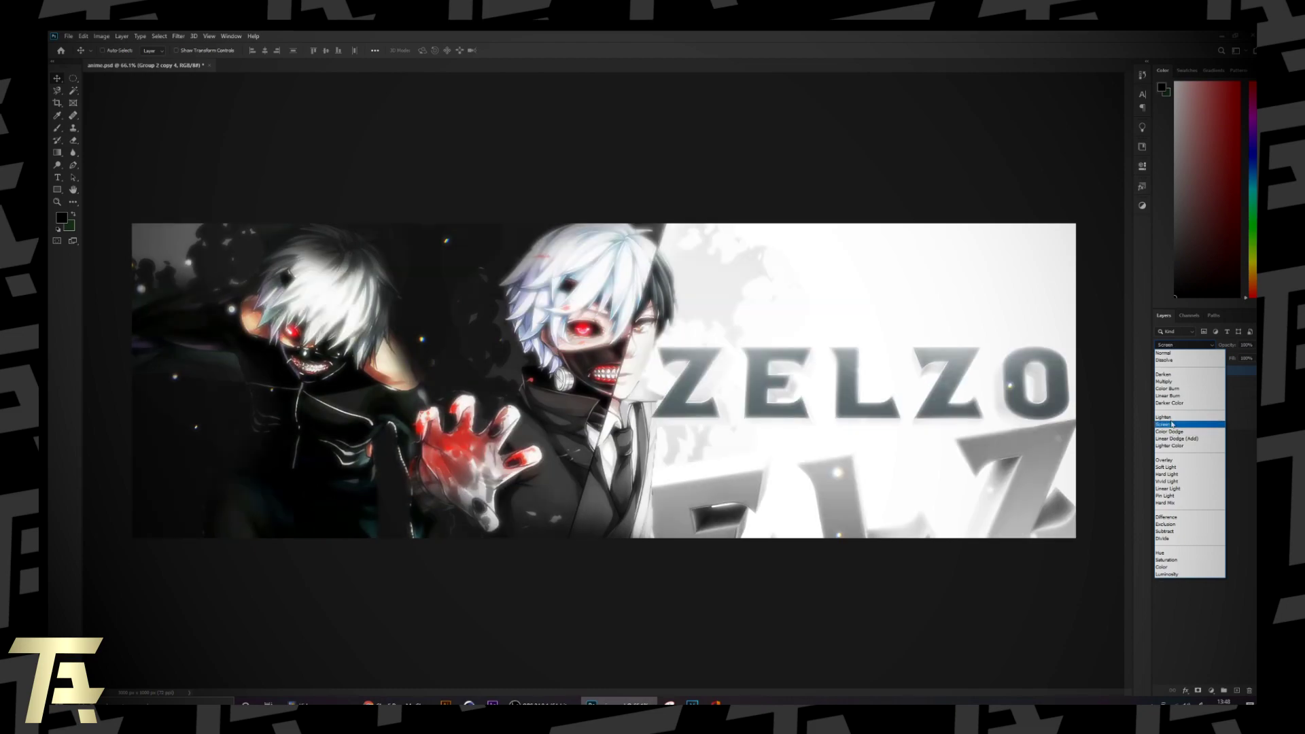
click(1174, 418)
click(1160, 371)
click(1160, 371)
Add a layer mask to the Lighten copy, invert it to black, and paint the glow back over the large tilted letters
click(1199, 680)
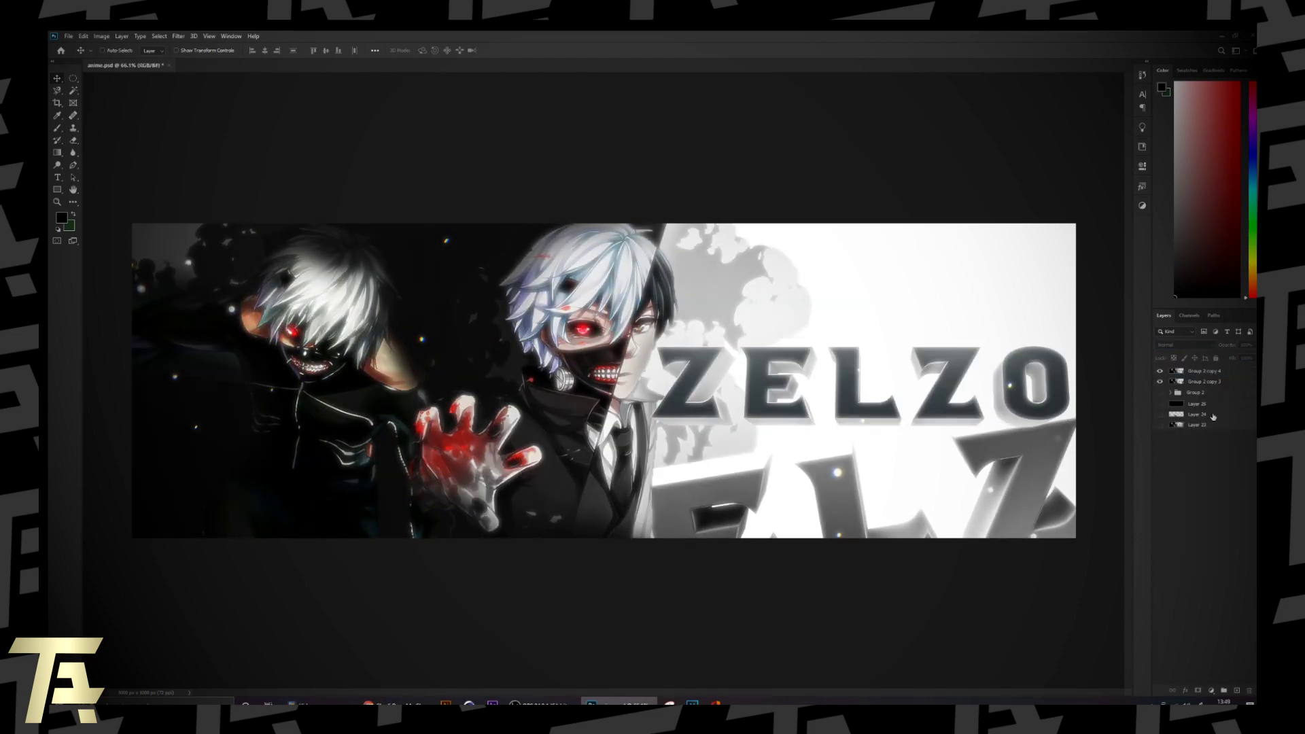
click(1212, 376)
click(1198, 690)
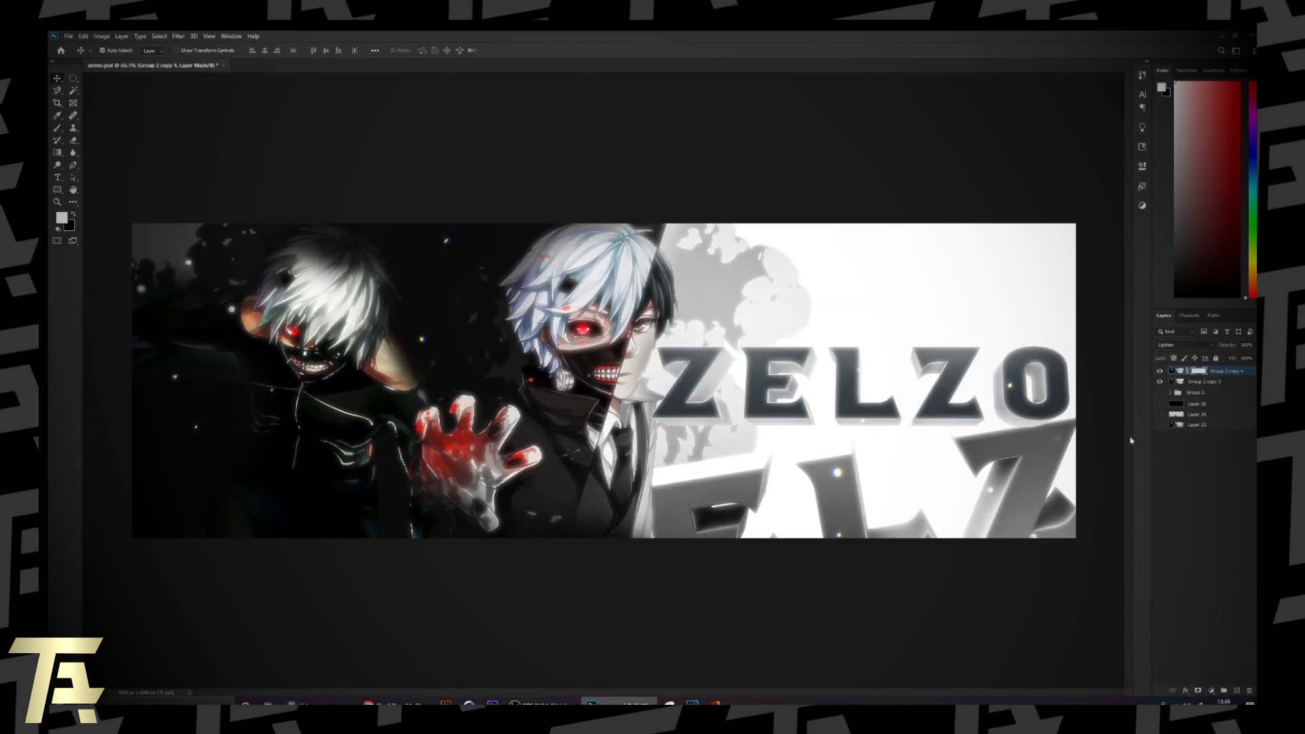
key(ctrl+i)
key(b)
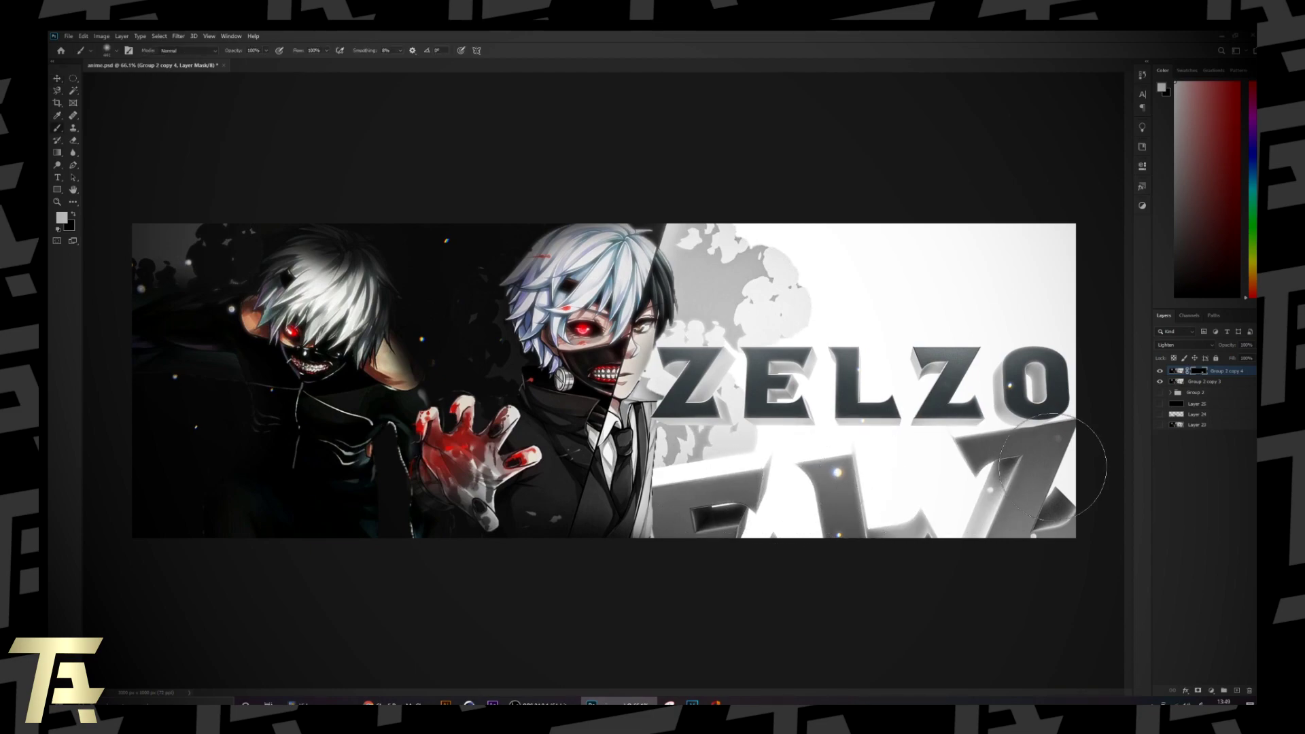
Try the Screen and Lighter Color blend modes on the masked glow copy, and merge it with the layer beneath
key(v)
click(1170, 344)
click(1169, 348)
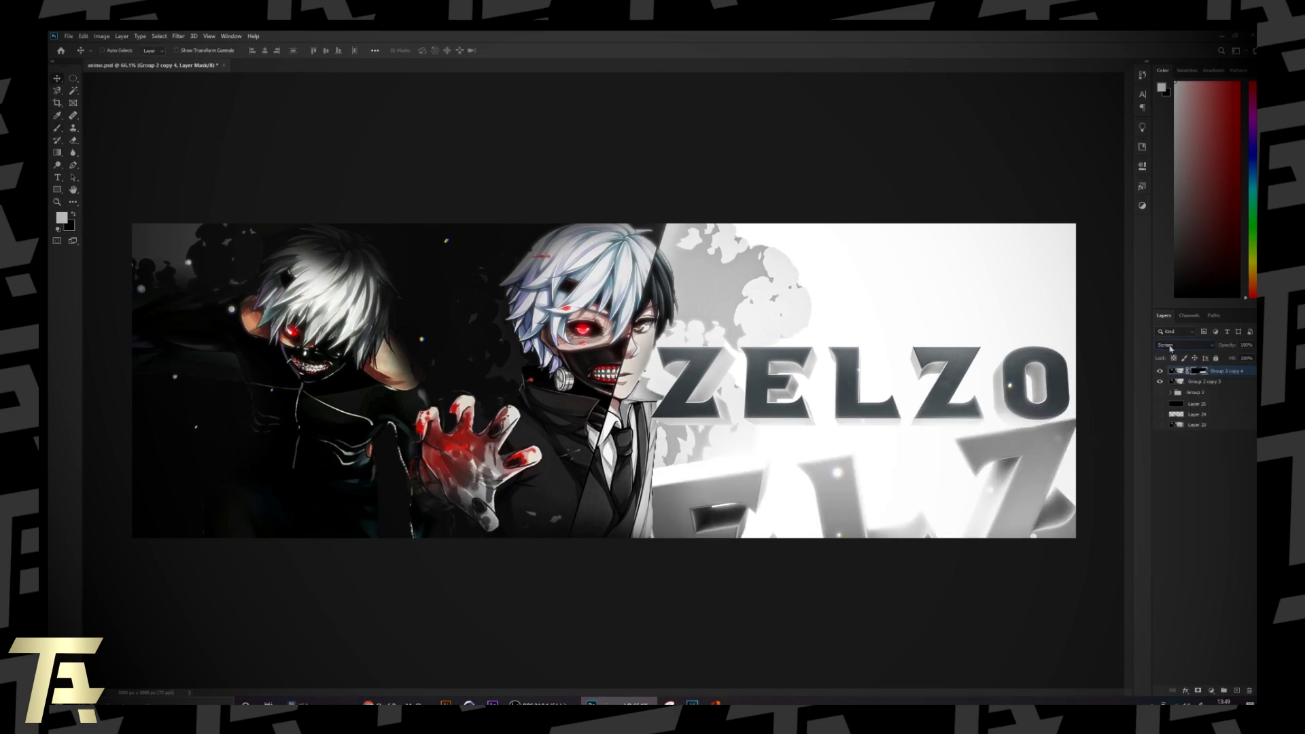
scroll(1170, 348, down, 3)
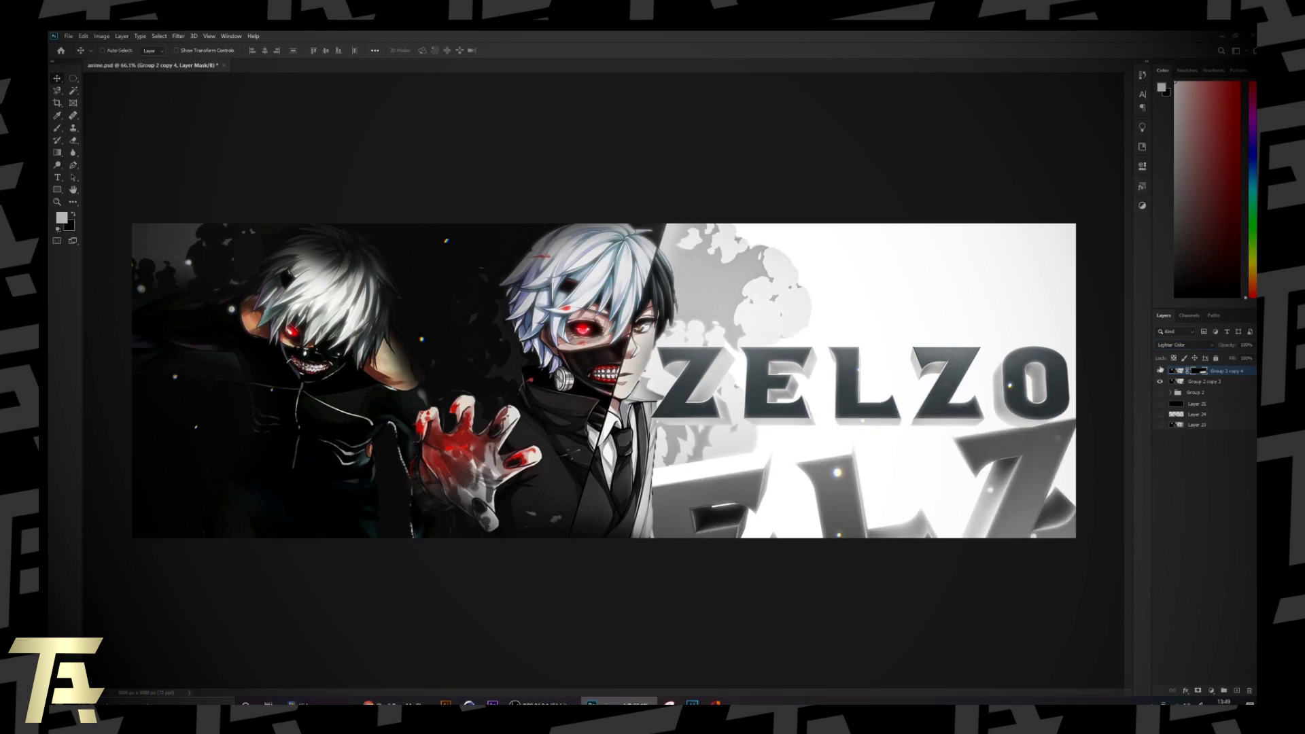
click(1180, 345)
click(1179, 347)
shift+click(1217, 383)
key(ctrl+e)
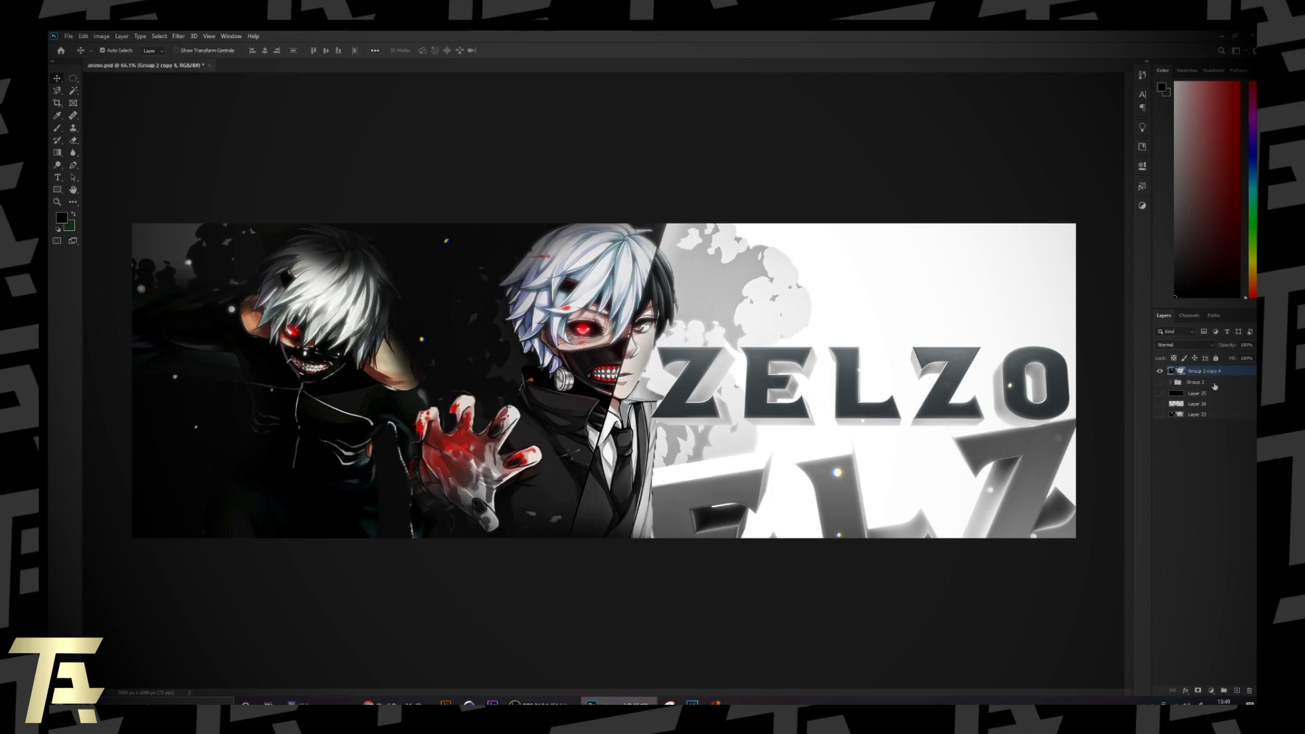
Duplicate the merged layer and turn off the copy's green and blue channels in its blending options
key(ctrl+j)
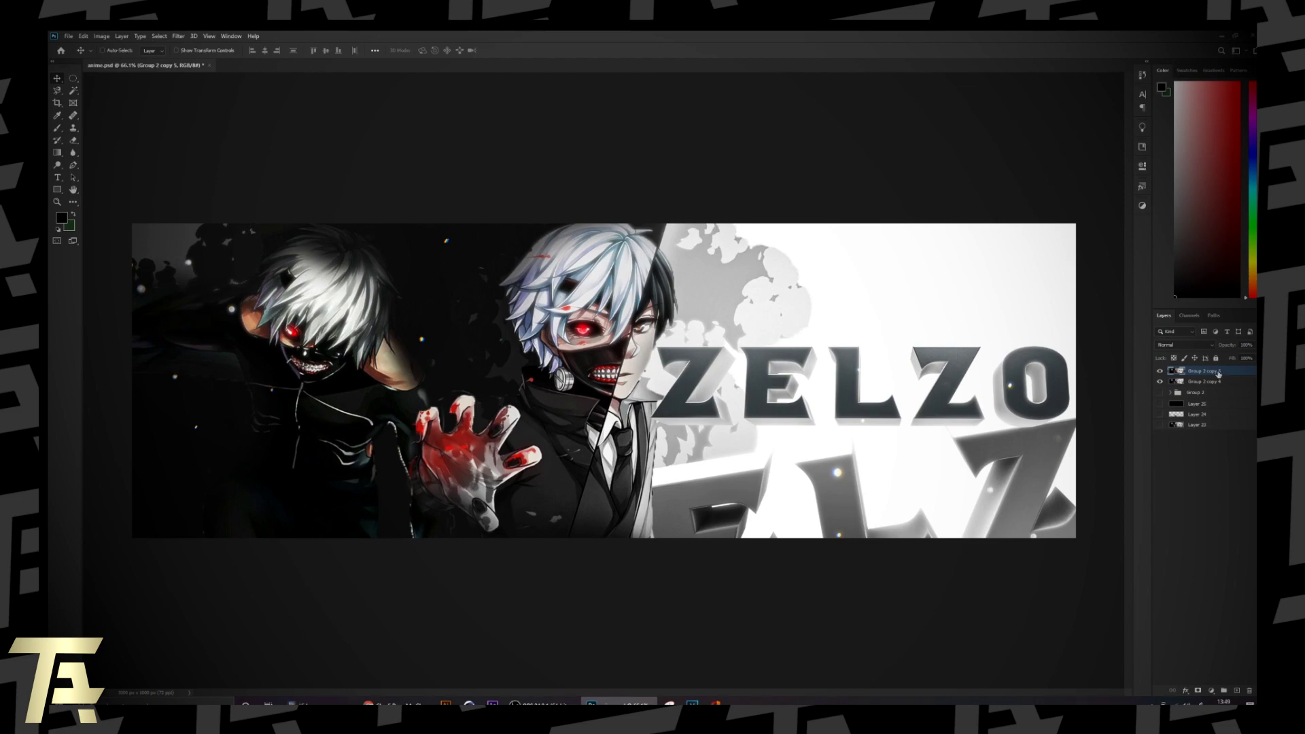
double_click(1254, 373)
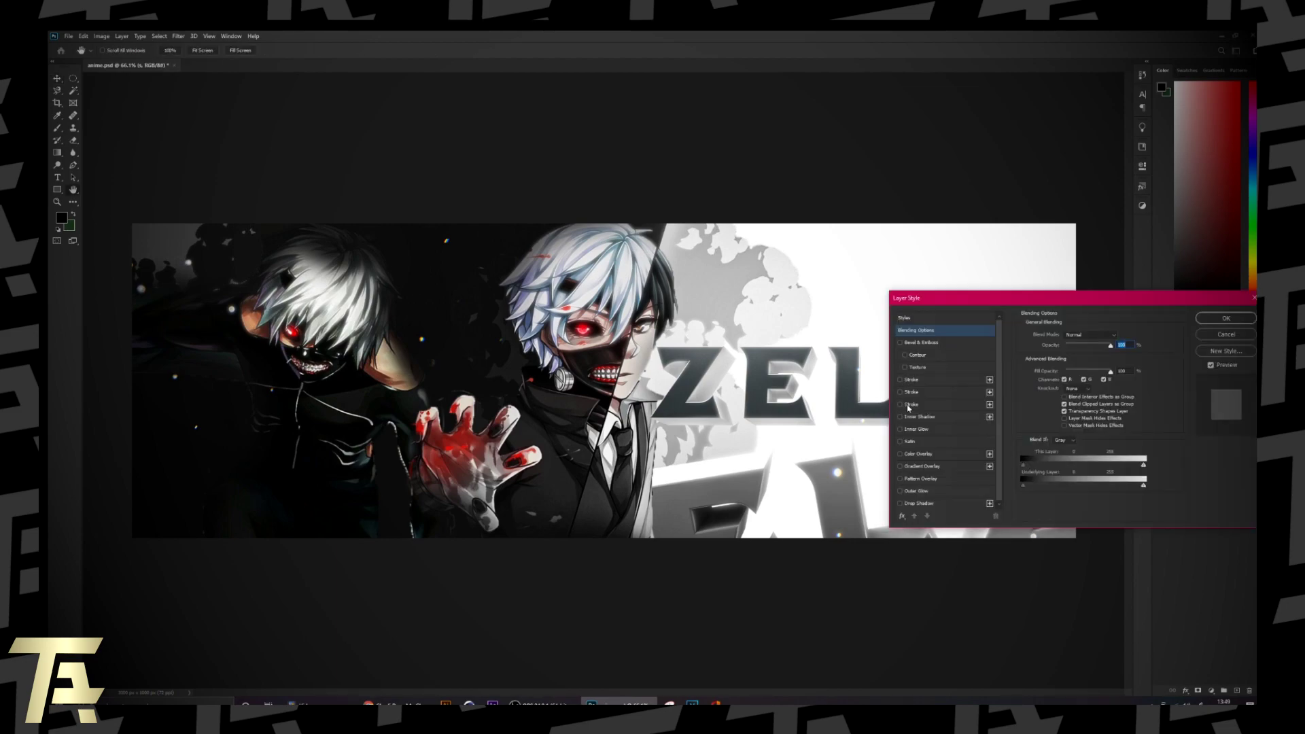
drag(991, 308, 734, 198)
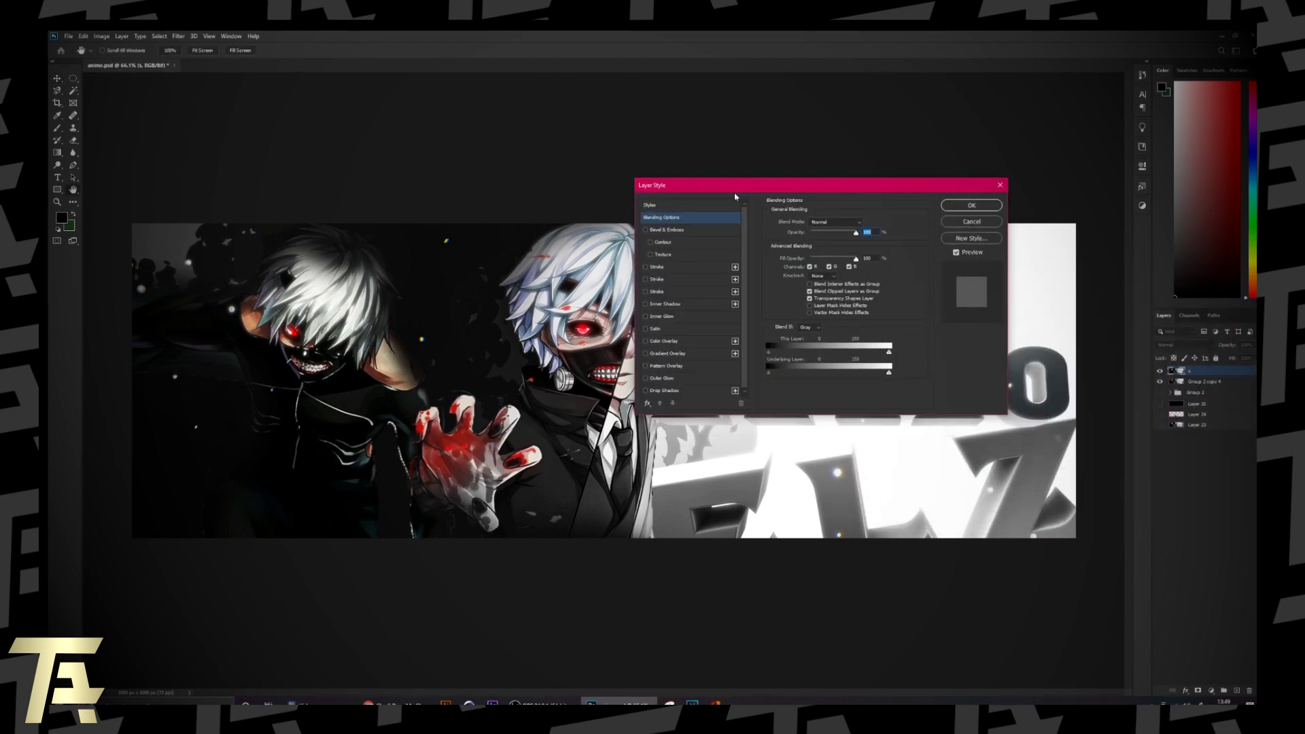
click(670, 219)
click(850, 267)
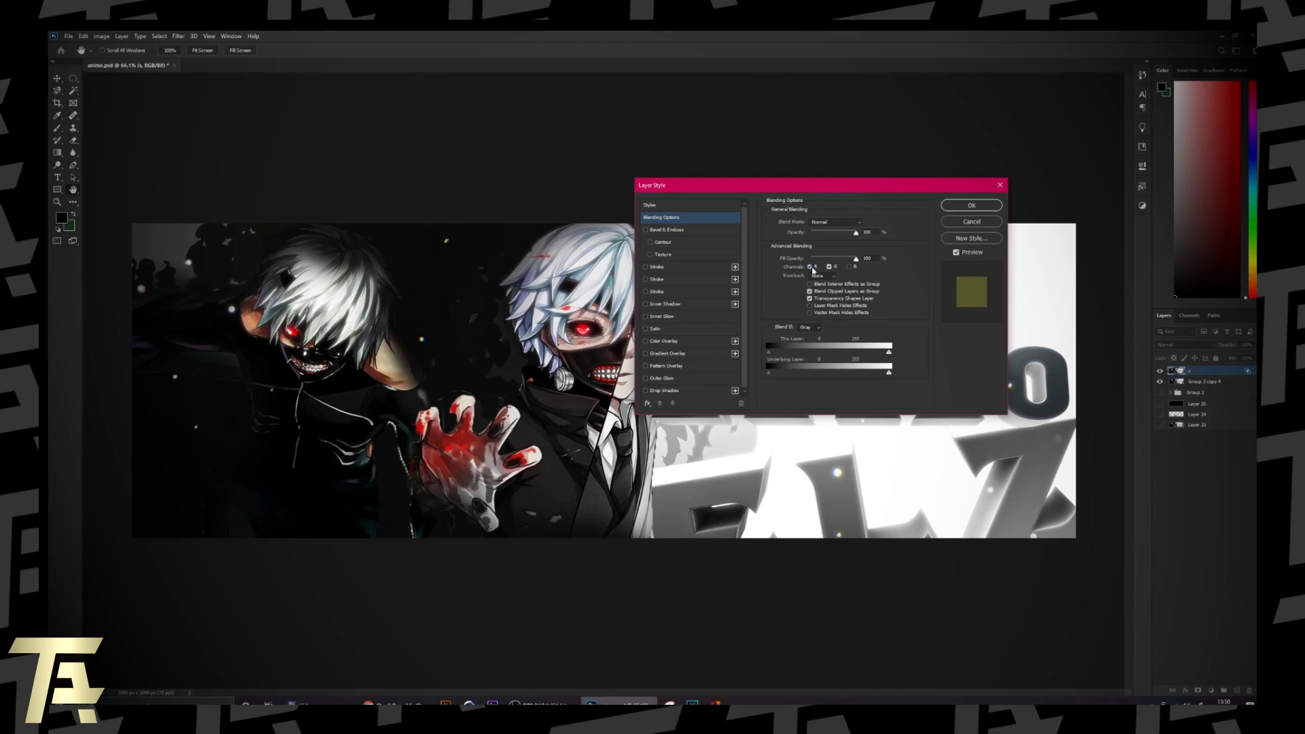
click(831, 267)
click(834, 266)
click(850, 267)
click(830, 267)
click(972, 204)
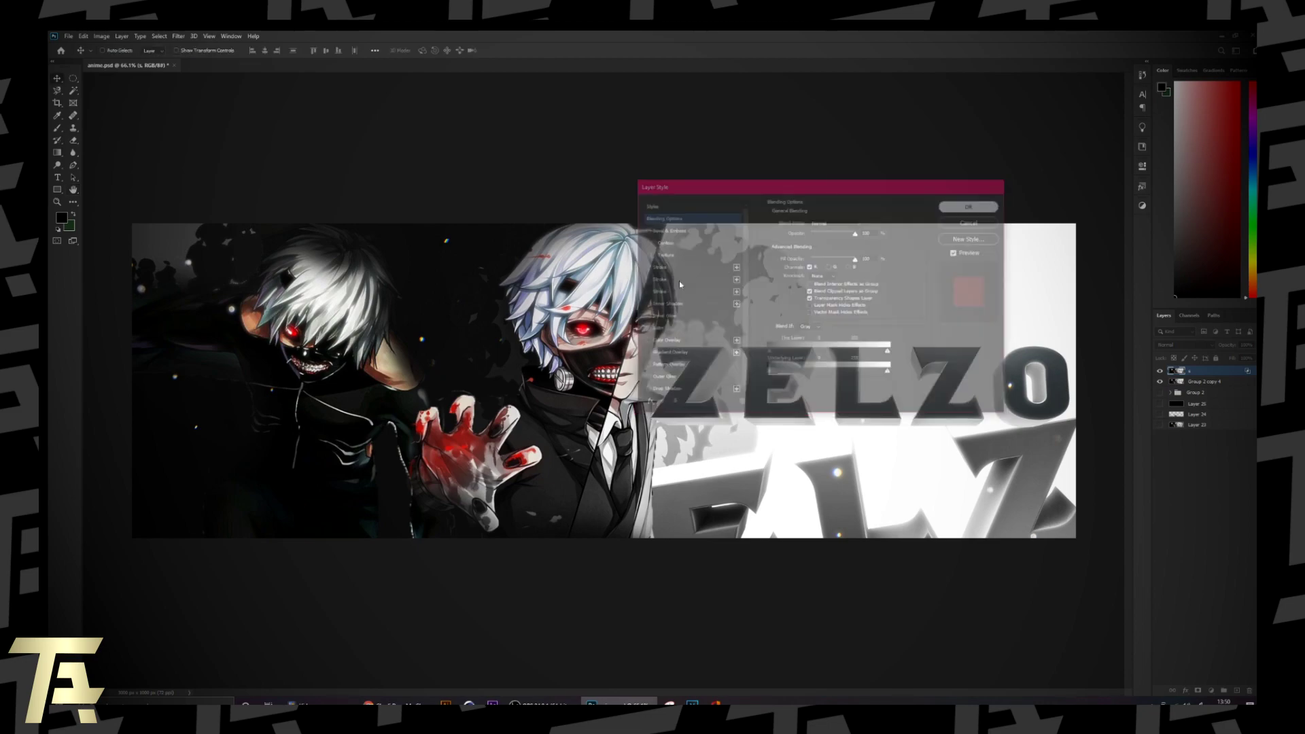
Shift the red-channel copy slightly sideways to create a red and cyan colour split, trying and undoing larger offsets
scroll(673, 289, up, 3)
key(v)
drag(673, 293, 678, 293)
scroll(678, 293, down, 5)
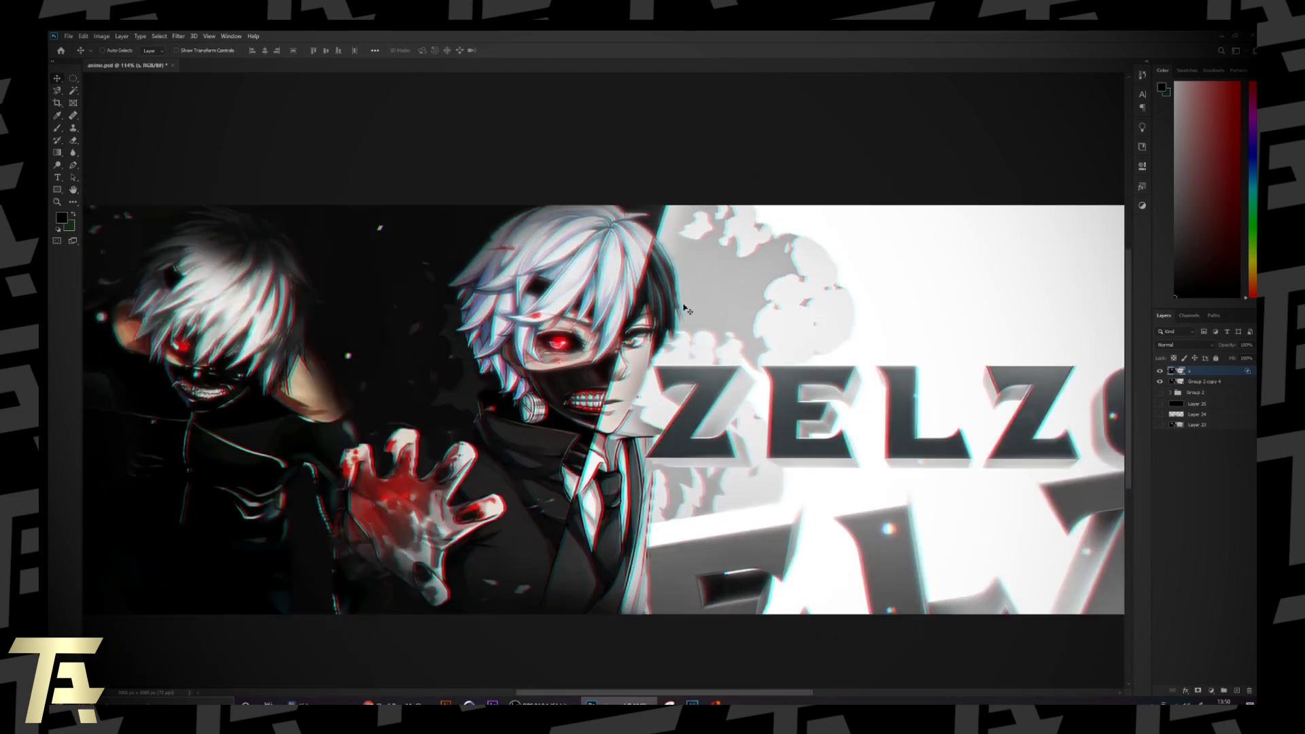
key(ctrl+z)
scroll(707, 338, up, 4)
key(ctrl+shift+z)
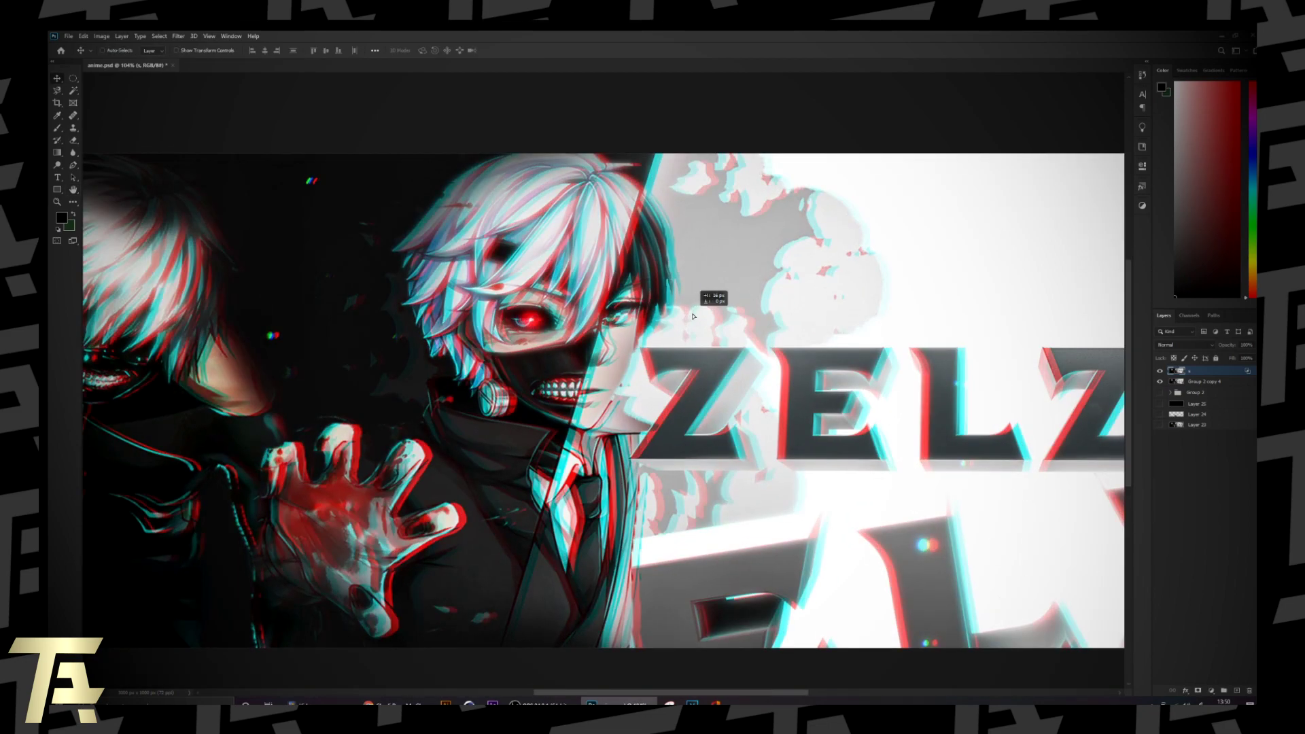
scroll(714, 326, down, 2)
key(ctrl+z)
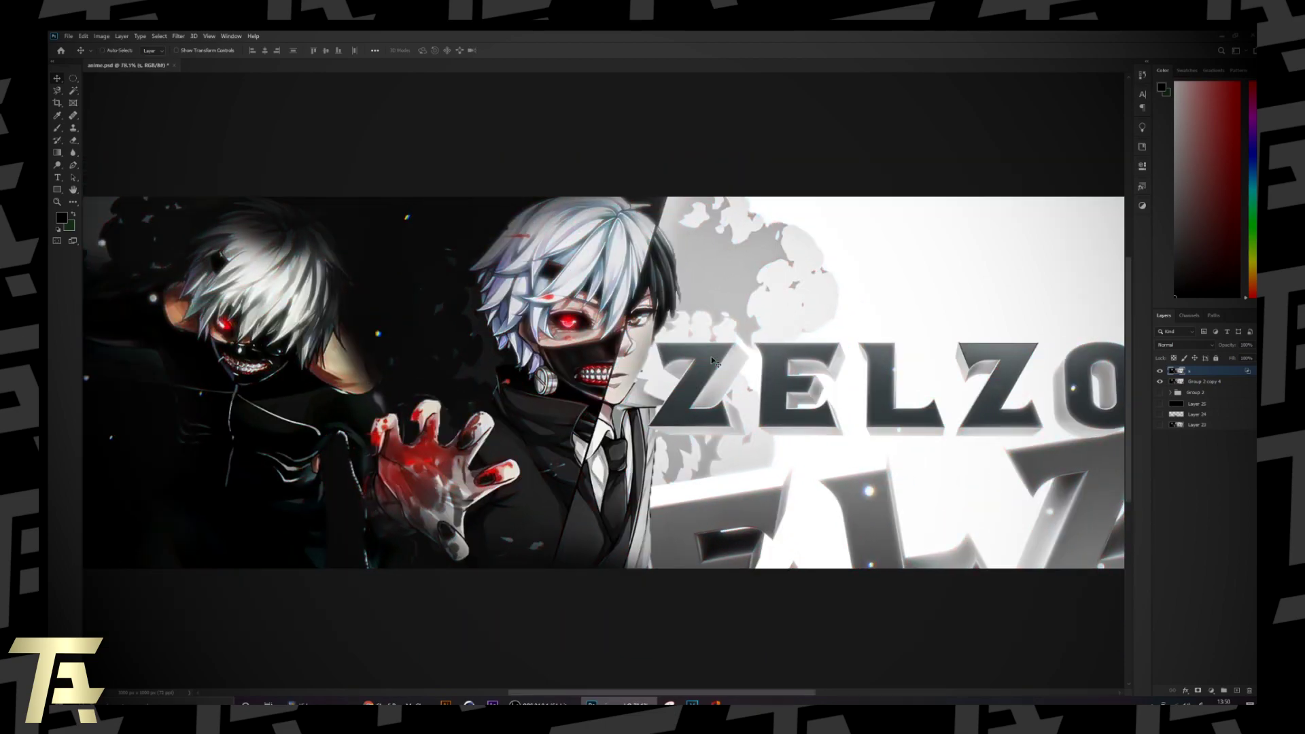
scroll(707, 354, up, 4)
scroll(648, 313, down, 3)
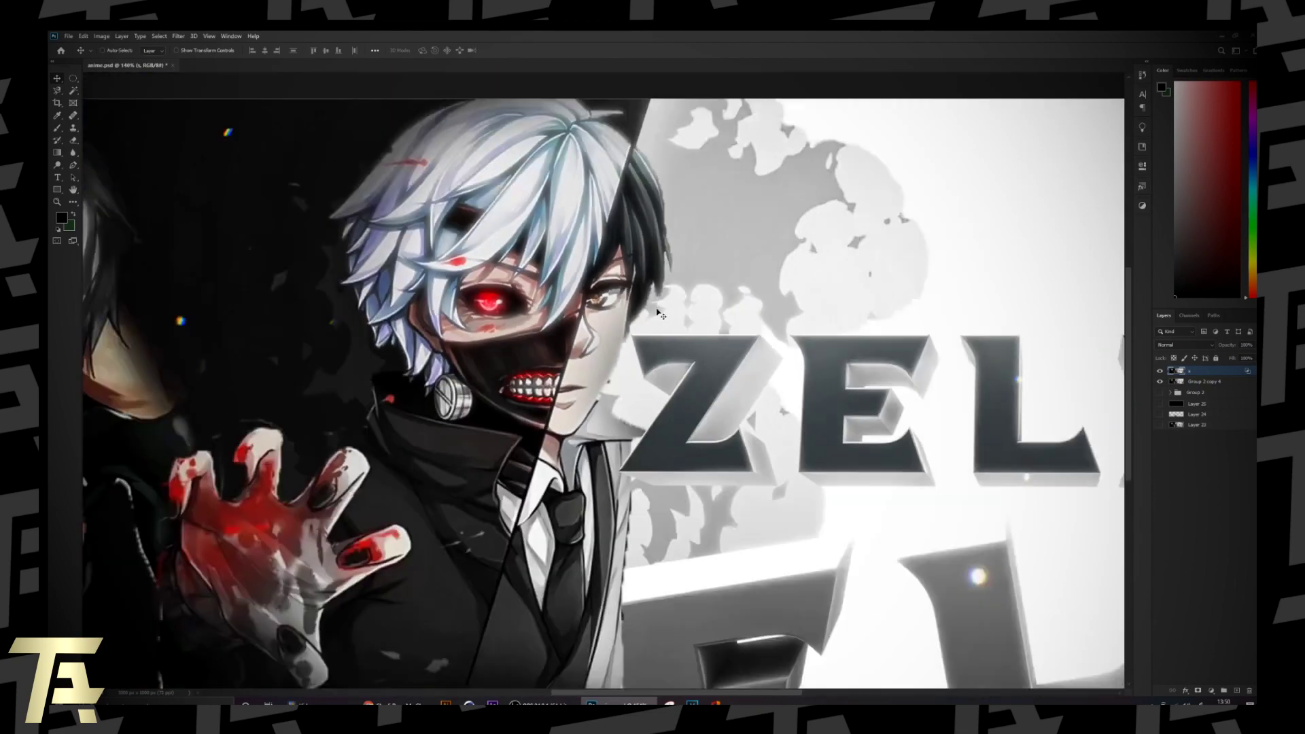
scroll(642, 437, up, 1)
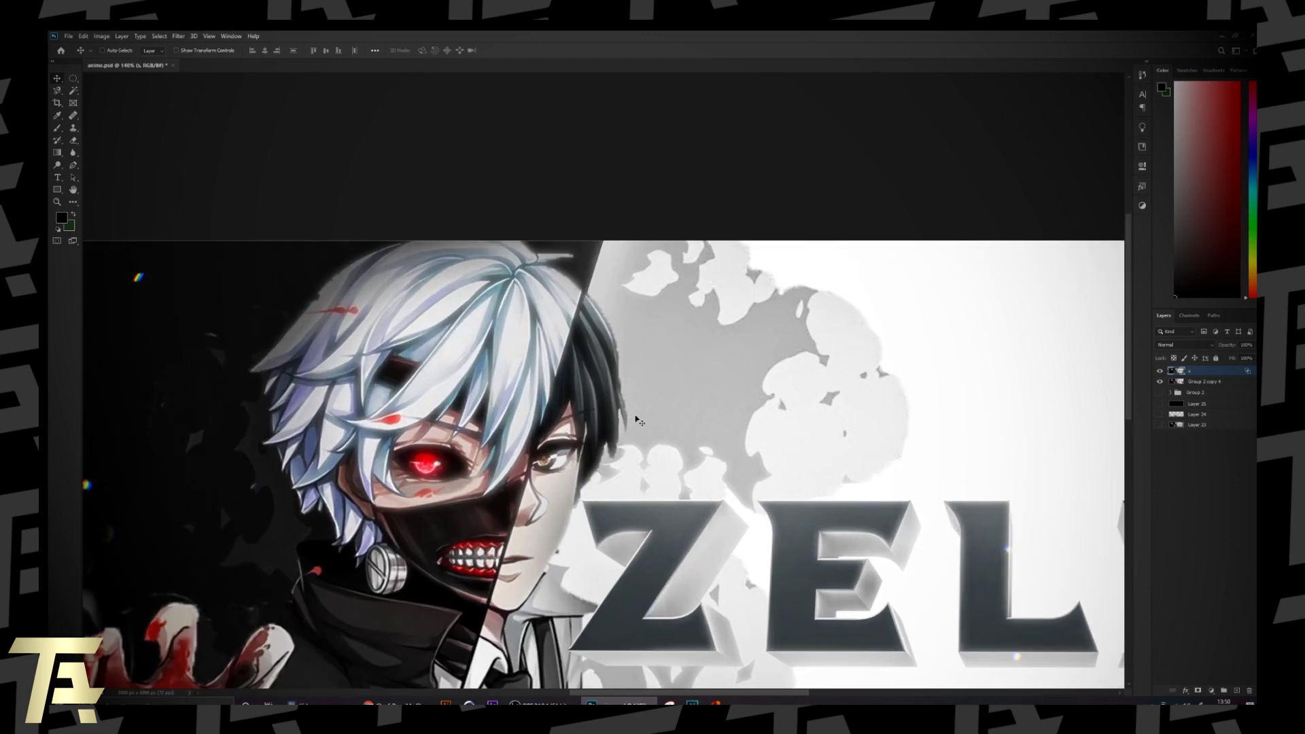
scroll(639, 422, down, 3)
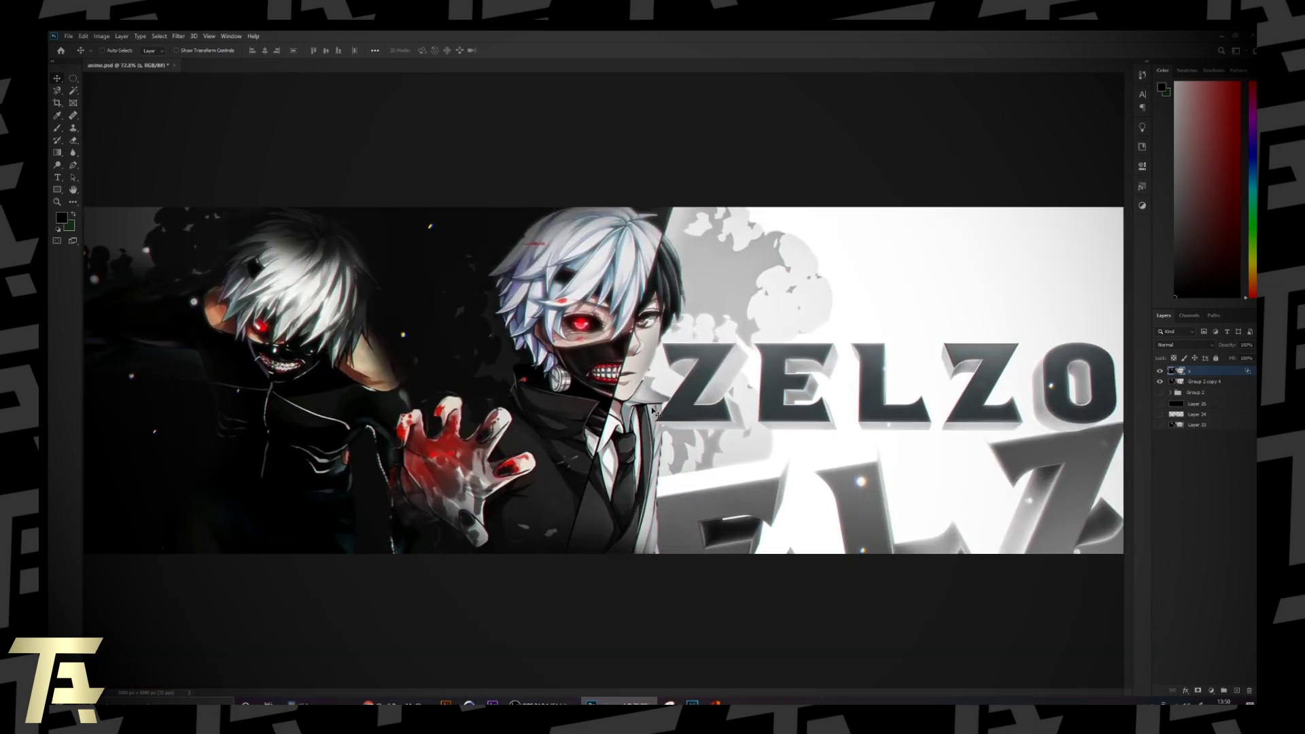
Add a layer mask to the red-channel copy and paint black to hide parts of the colour split, including around the left figure's head
scroll(945, 437, up, 1)
click(1199, 689)
key(x)
key(b)
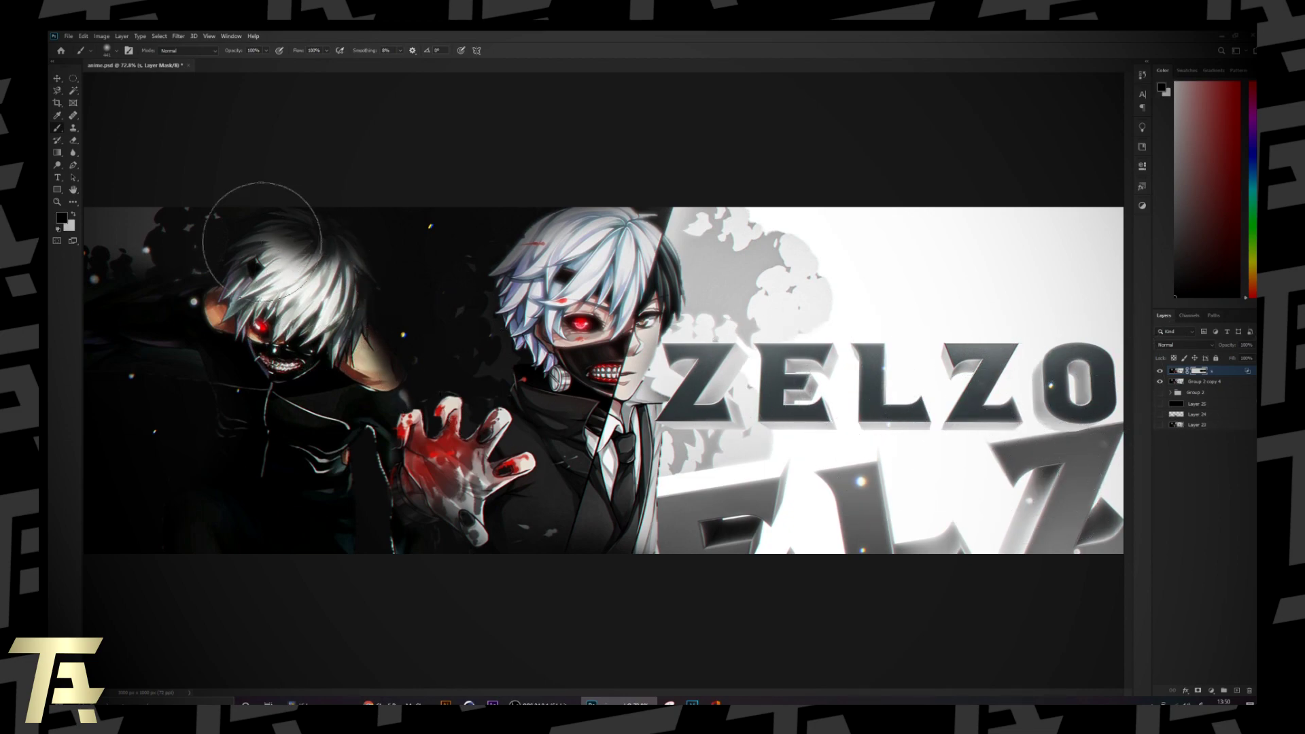
key(v)
scroll(503, 365, down, 1)
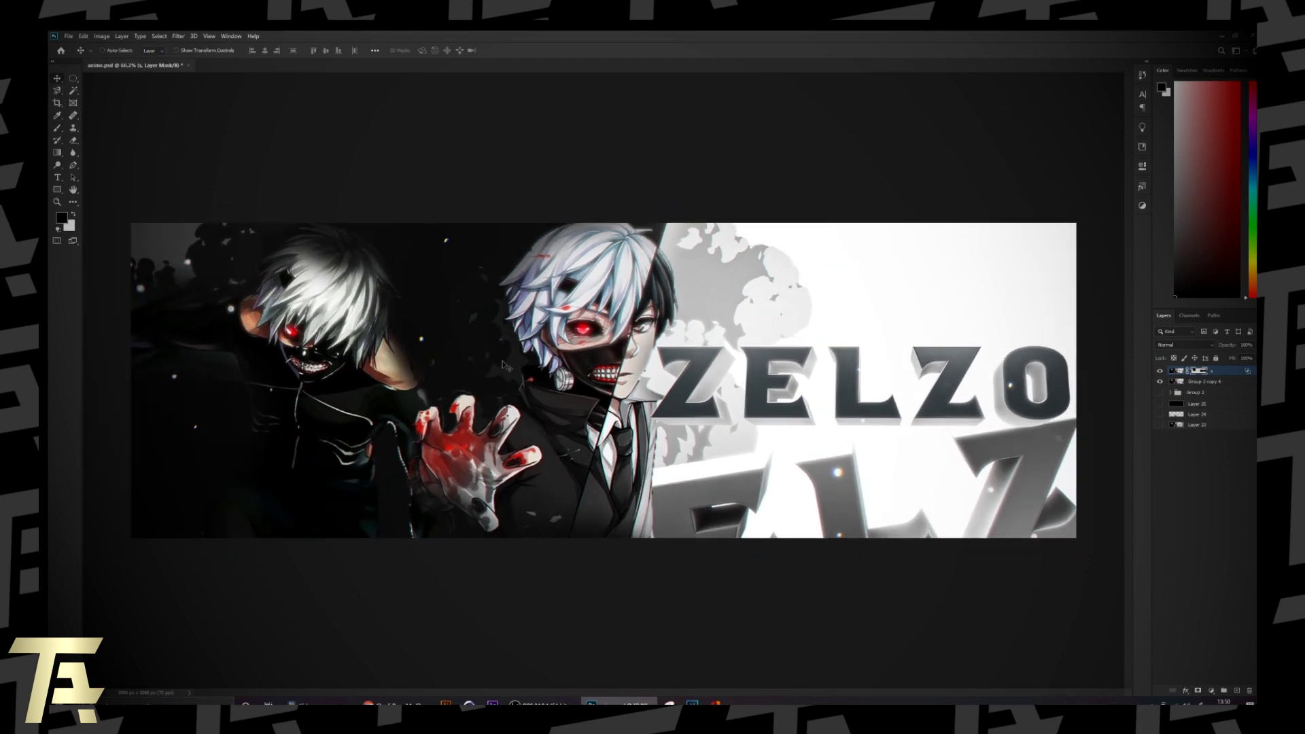
key(b)
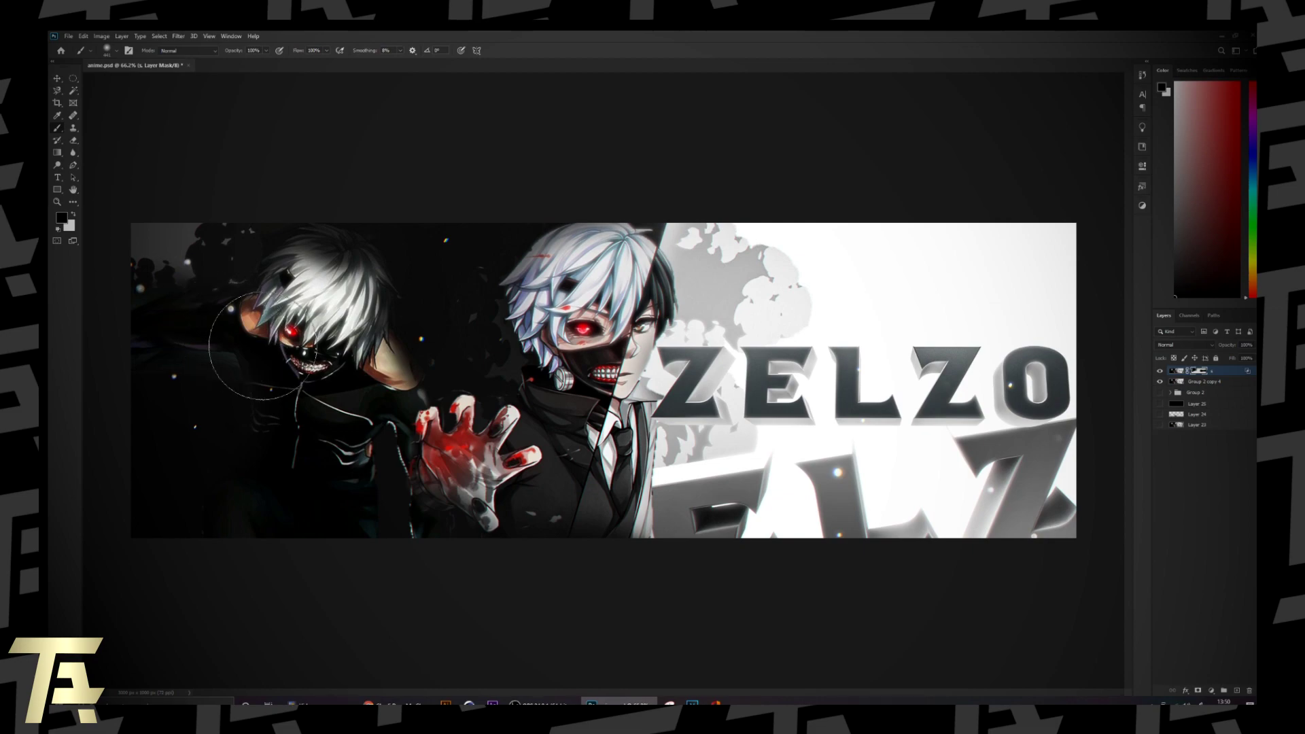
Merge the masked red-channel copy with the header layer beneath it
key(v)
shift+click(1235, 389)
key(ctrl+e)
Duplicate the merged layer and apply the Plastic Wrap filter with highlight strength 7, detail 7 and smoothness 5
key(ctrl+j)
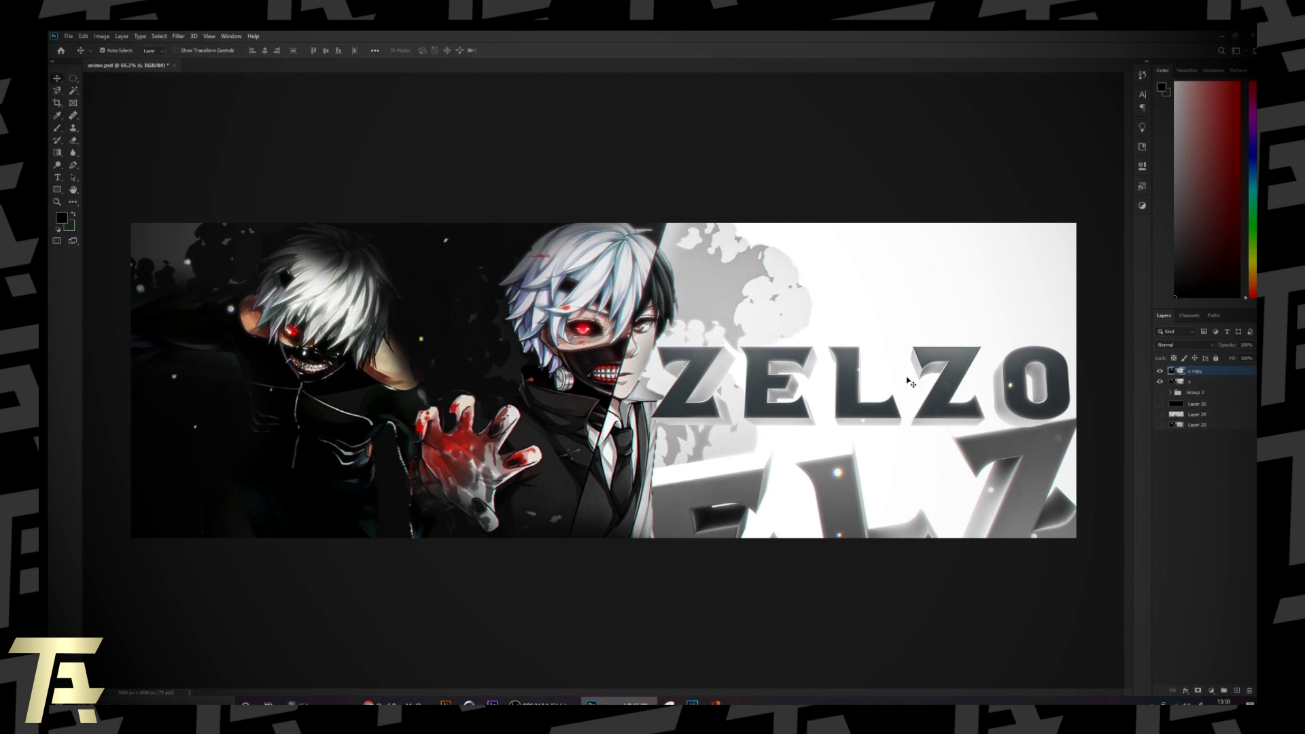
click(178, 36)
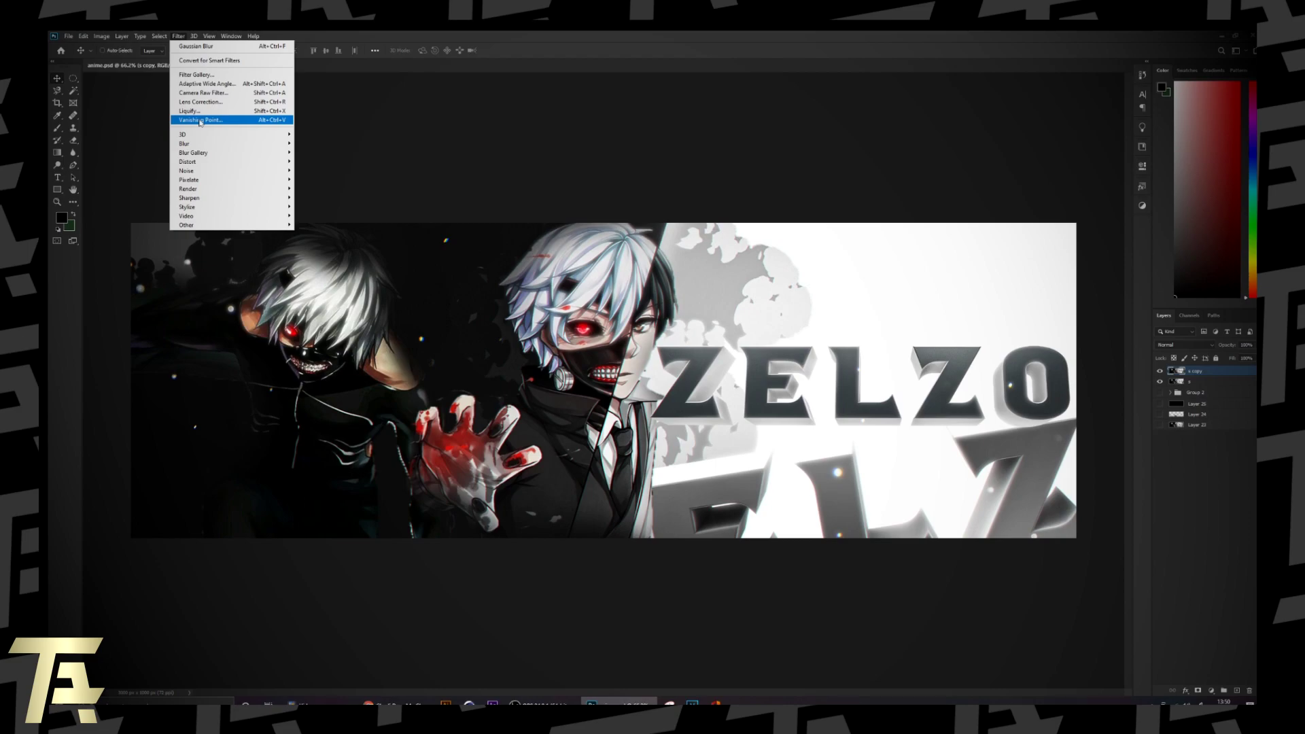
click(196, 81)
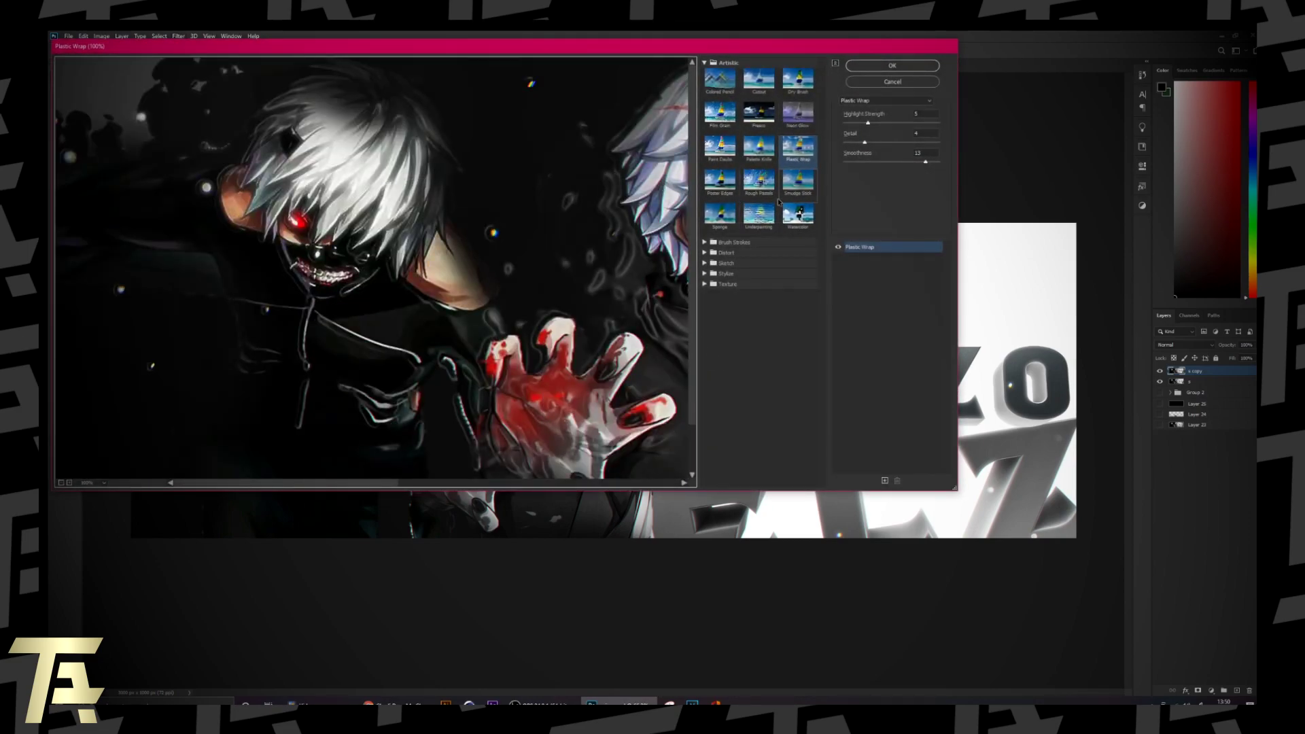
click(800, 159)
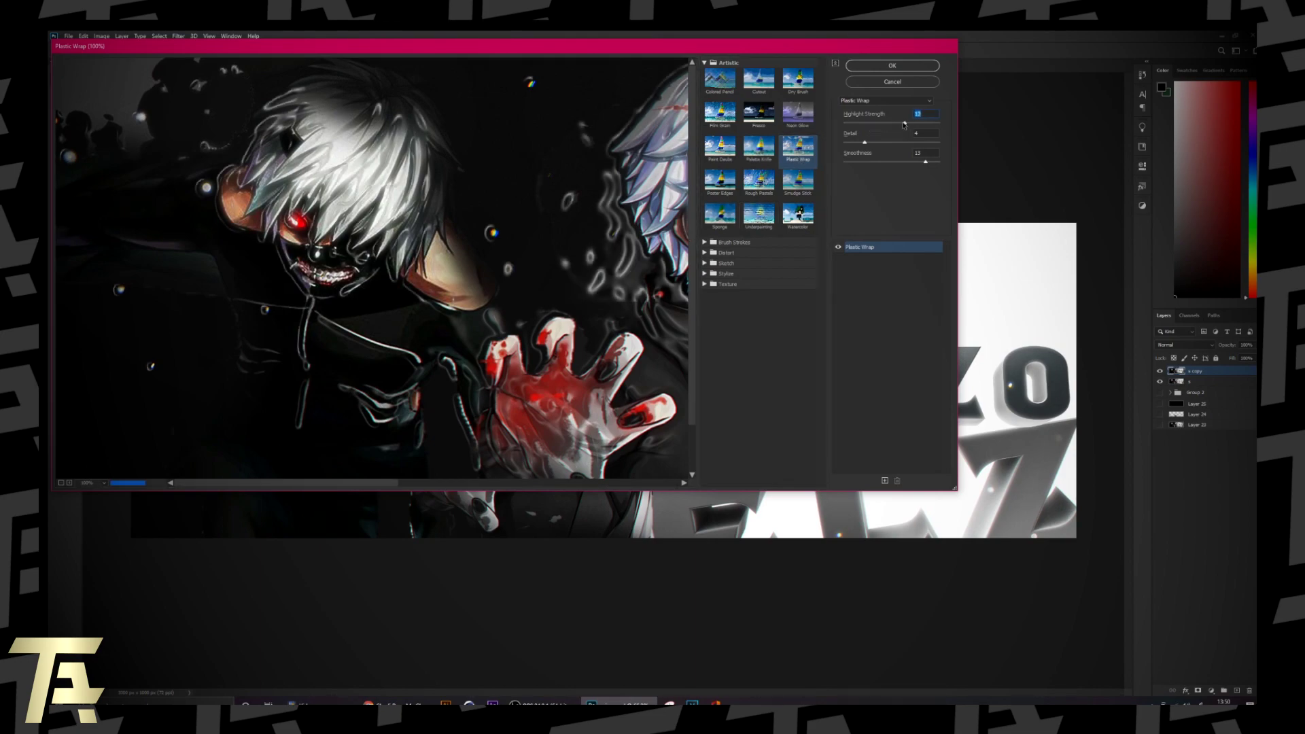
drag(869, 126, 885, 123)
scroll(616, 291, down, 1)
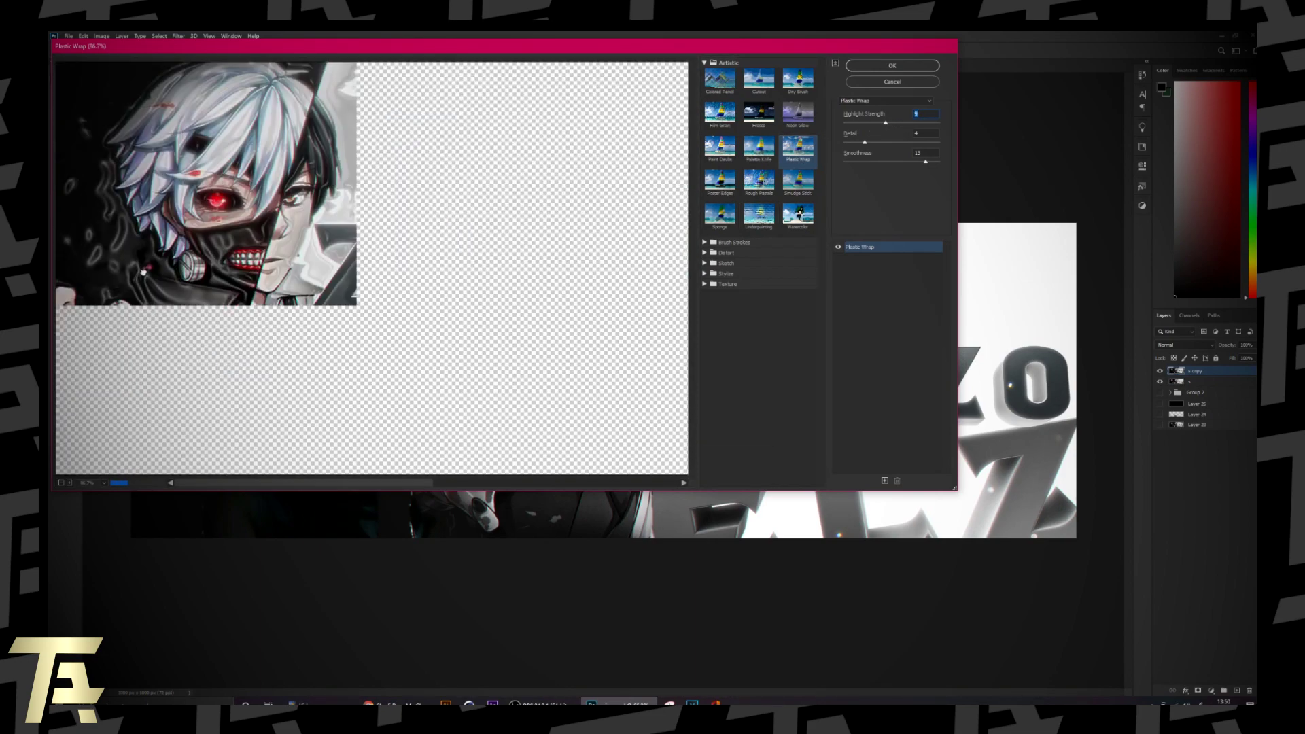
drag(616, 291, 454, 291)
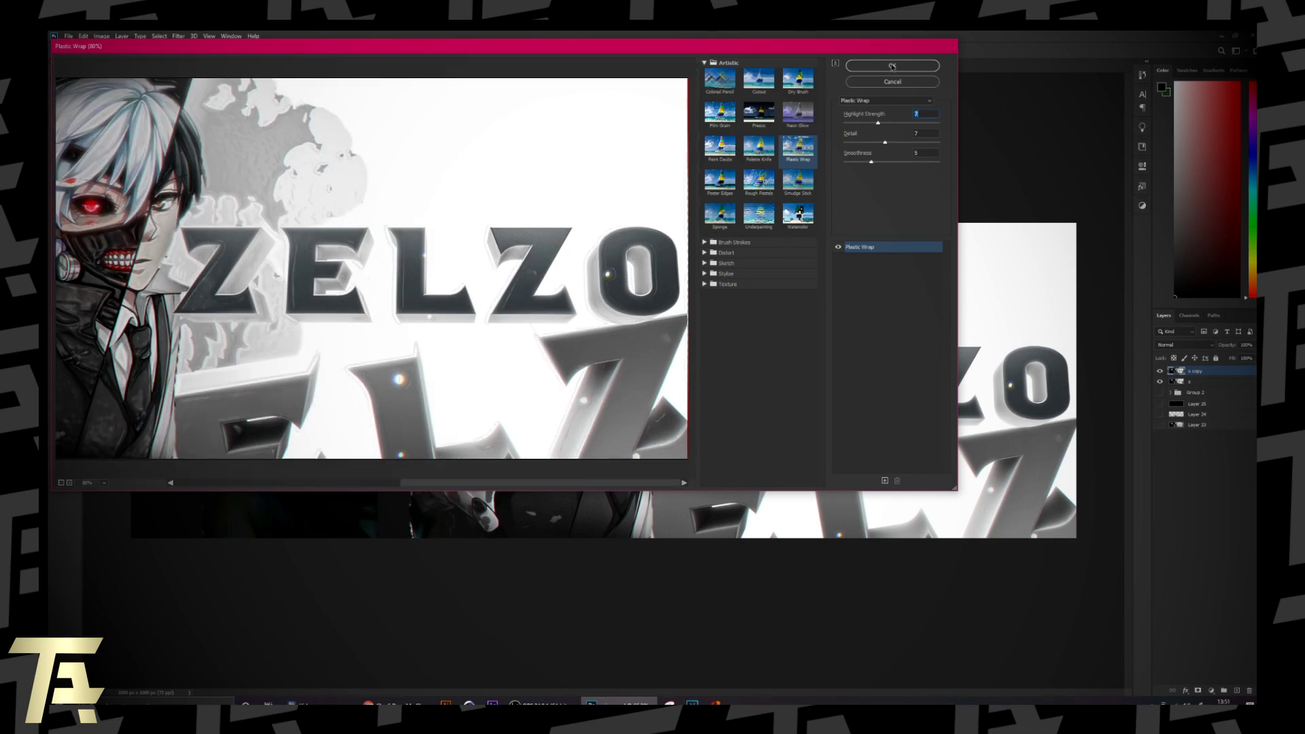
click(892, 66)
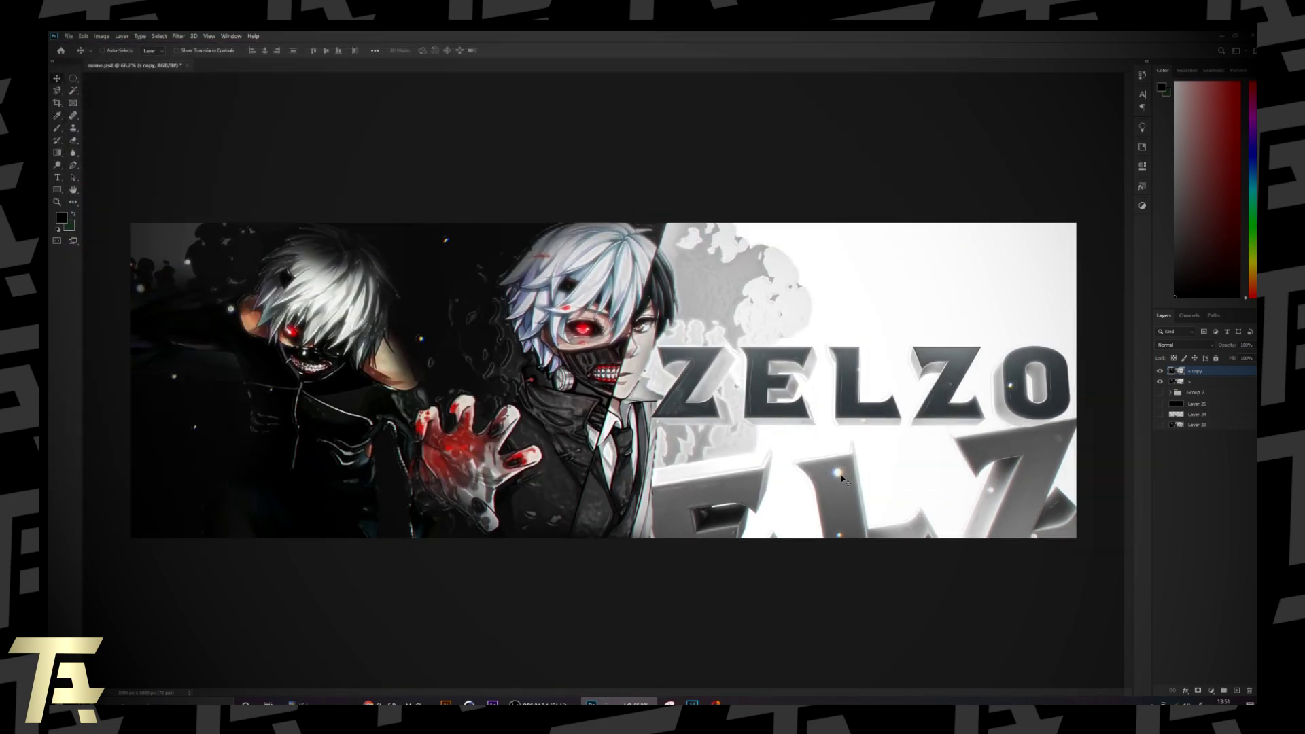
Add a layer mask to the Plastic Wrap copy, invert it to black, and ready a white brush
click(1197, 690)
key(ctrl+i)
key(b)
key(x)
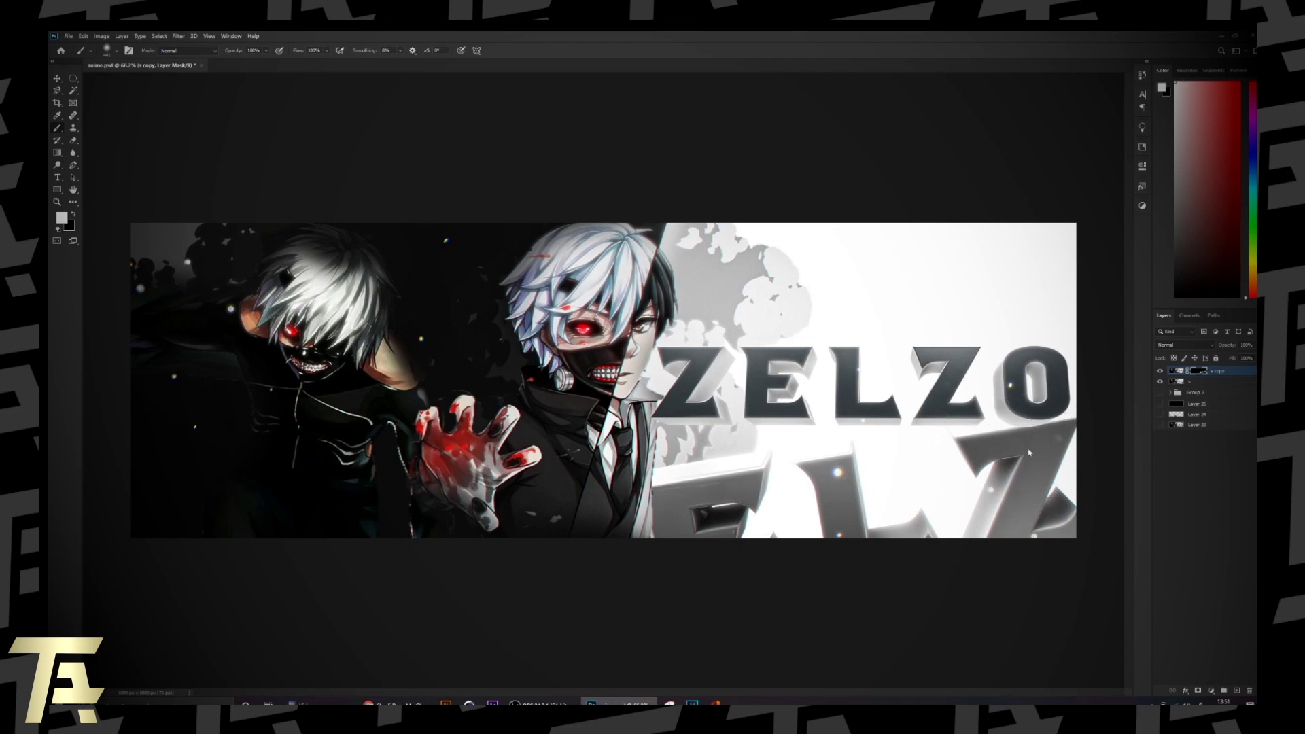
Paint the Plastic Wrap effect back over the central character's face mask and collar and the grey clouds behind ZELZO
scroll(575, 328, up, 5)
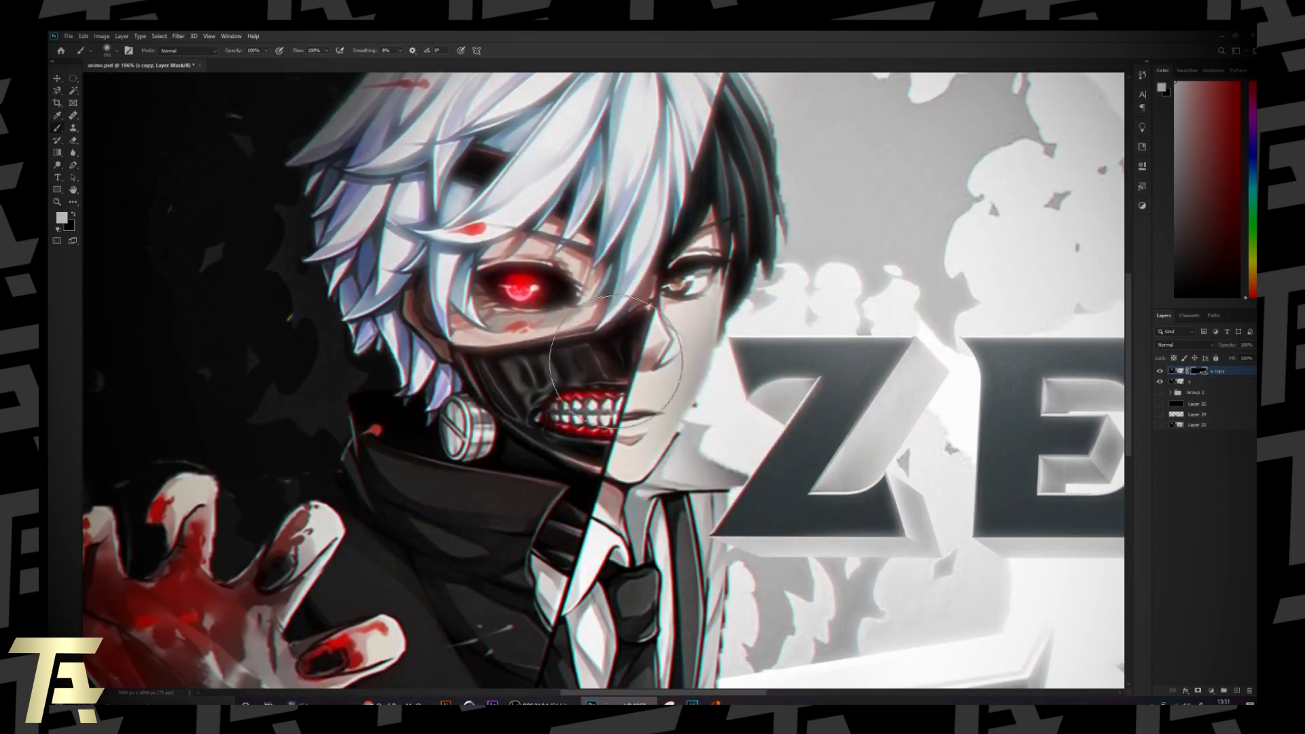
scroll(620, 350, down, 5)
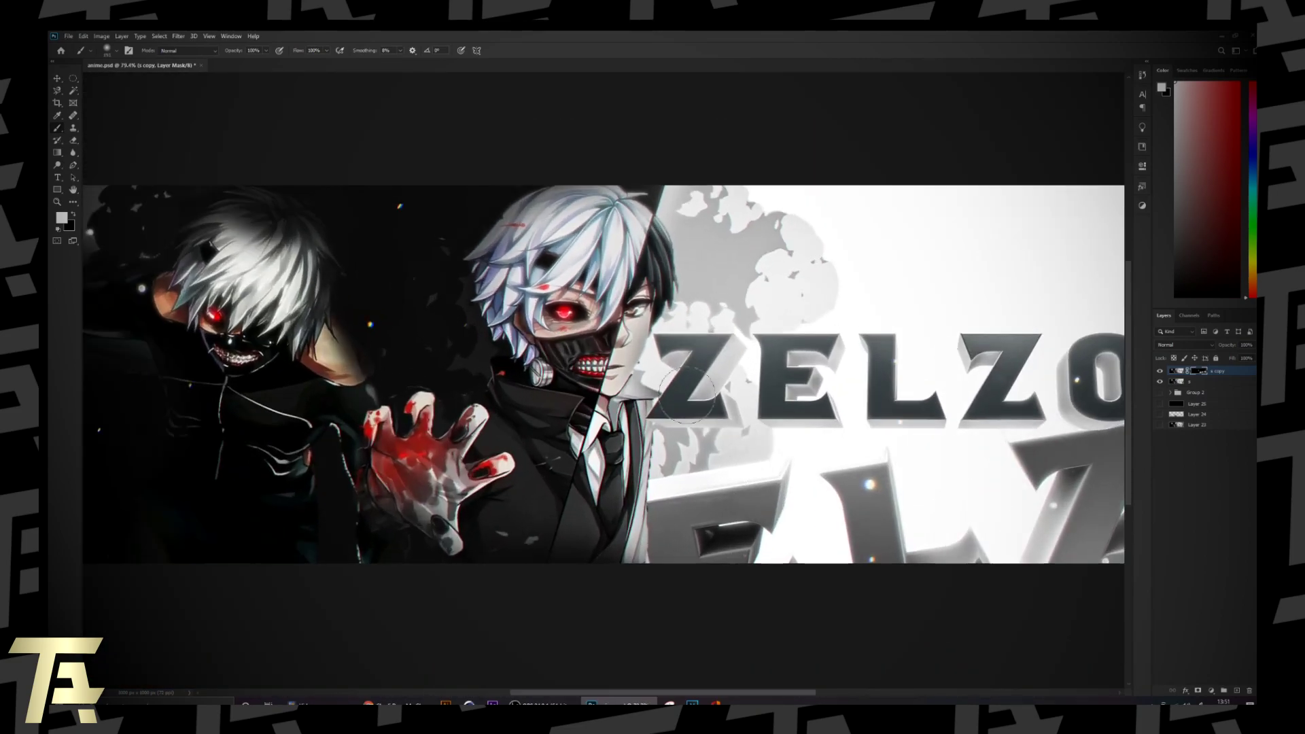
scroll(614, 350, down, 1)
scroll(607, 356, up, 4)
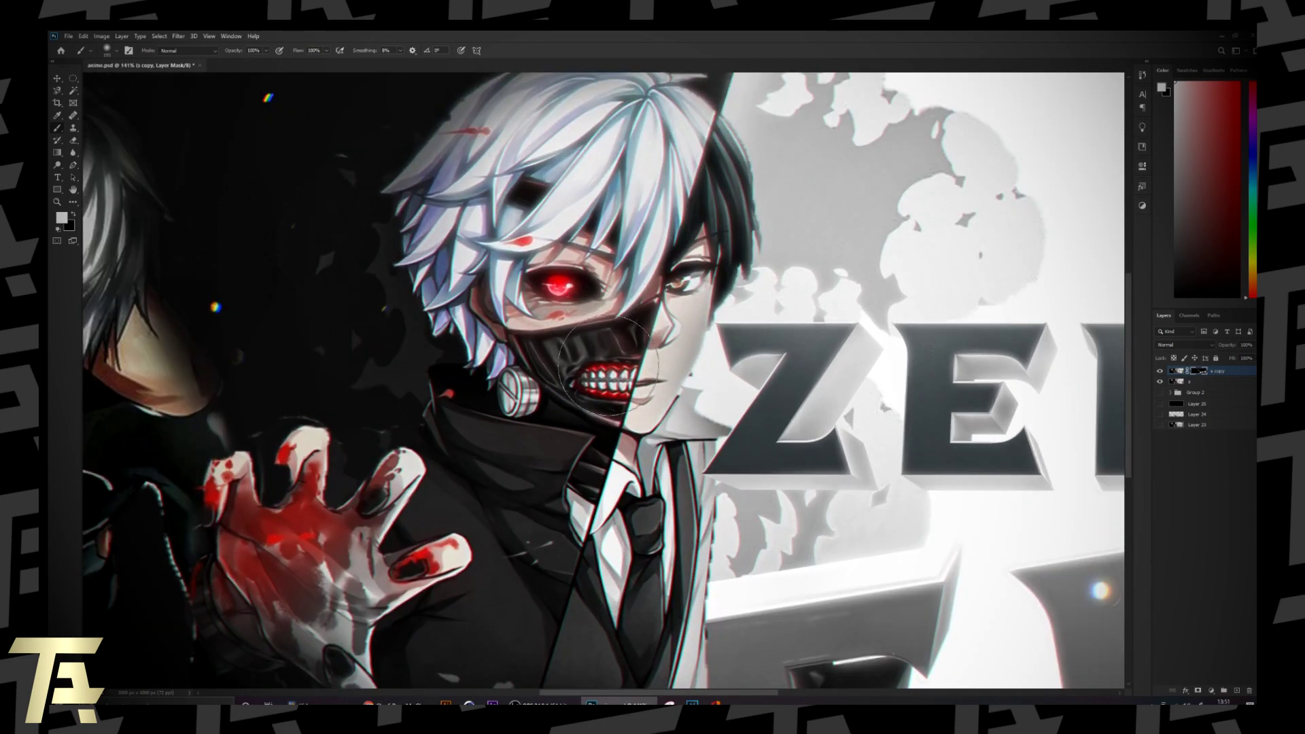
scroll(683, 313, down, 3)
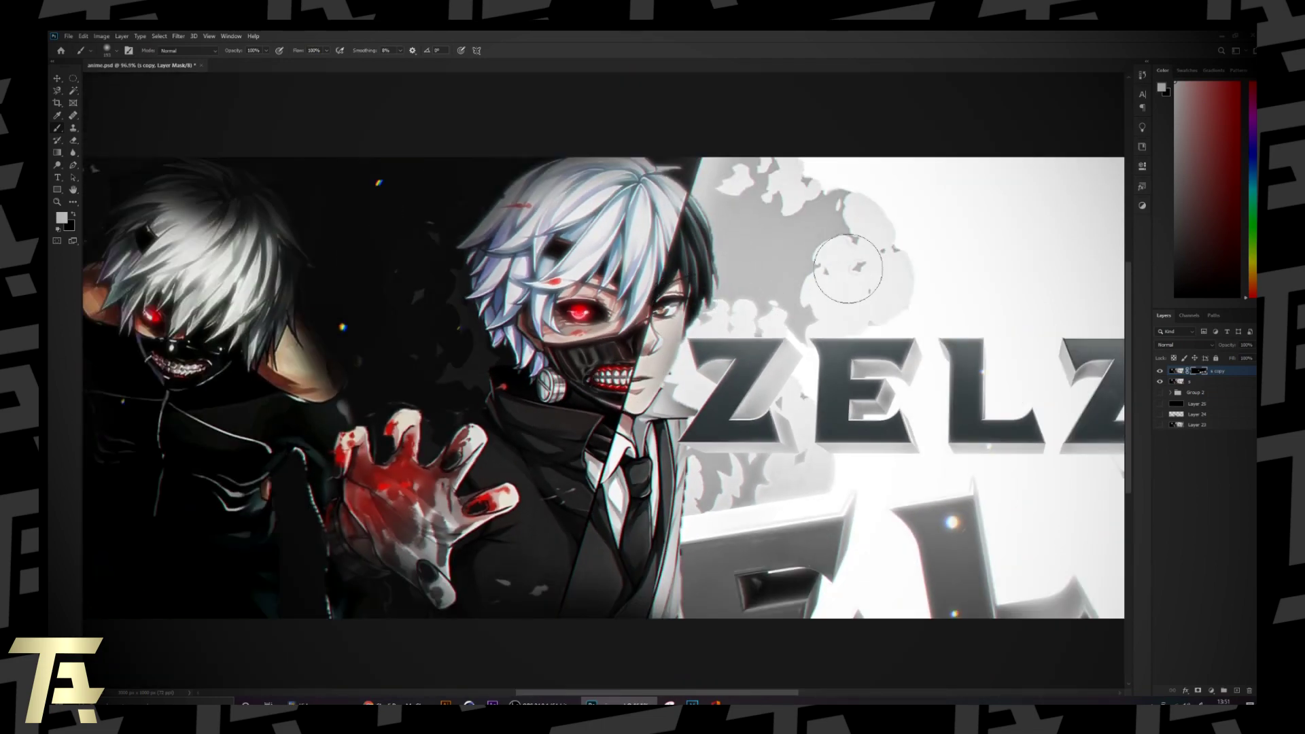
mouse_move(848, 269)
mouse_down()
mouse_move(814, 281)
mouse_move(904, 273)
mouse_move(801, 295)
mouse_up()
scroll(800, 295, down, 3)
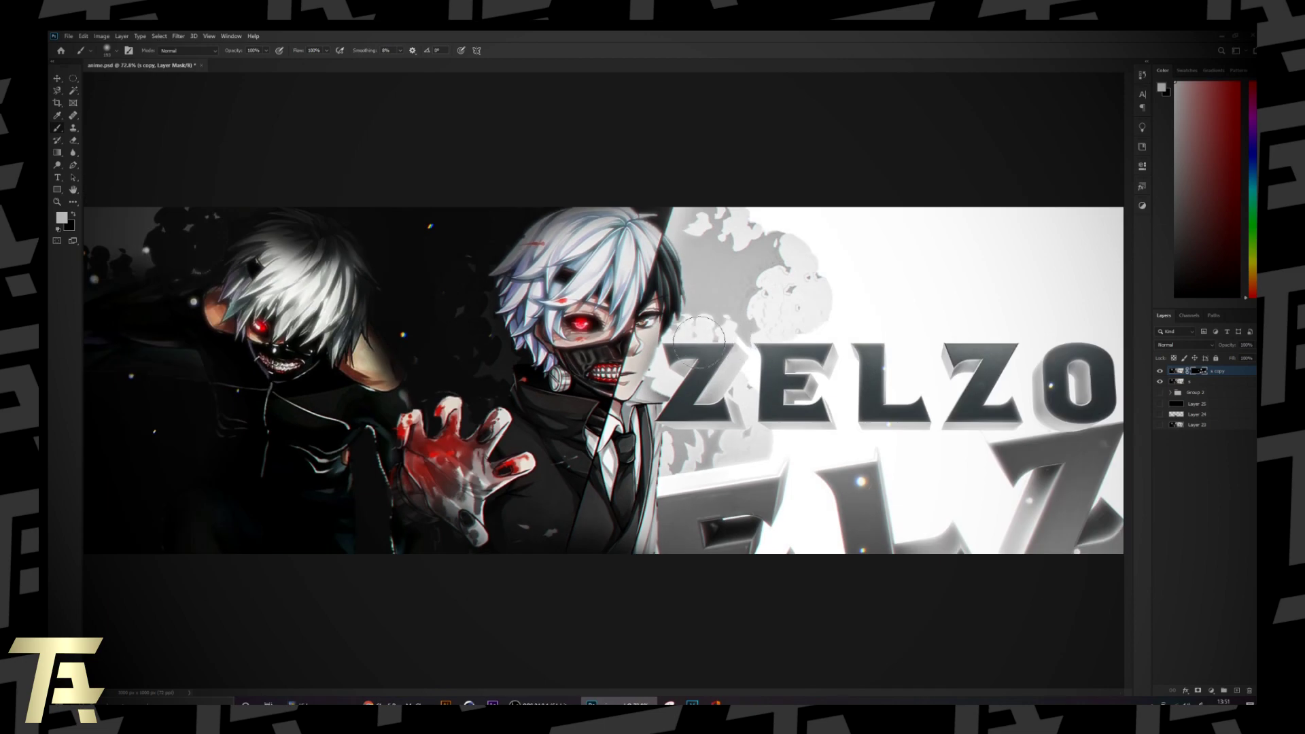
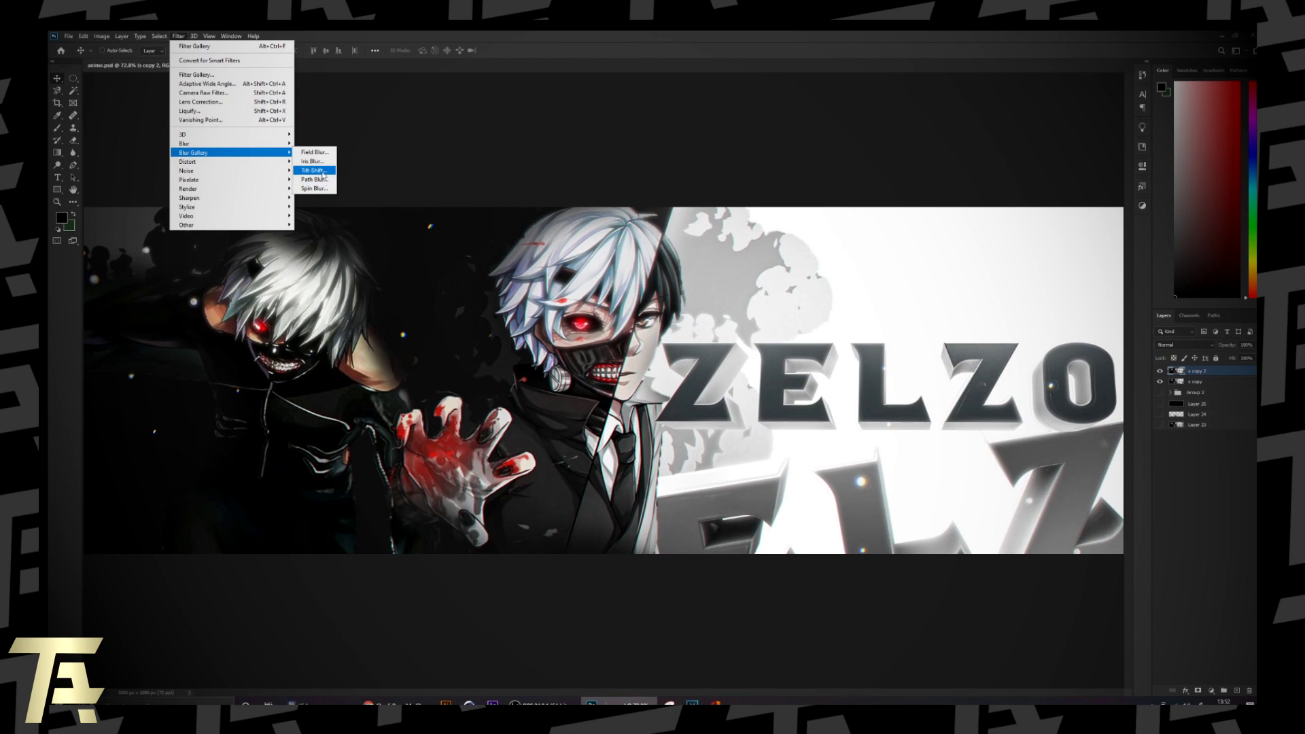
Start a Tilt-Shift blur on the top copy, with its pin on the second Z of ZELZO and the blur set to 12 px
click(312, 171)
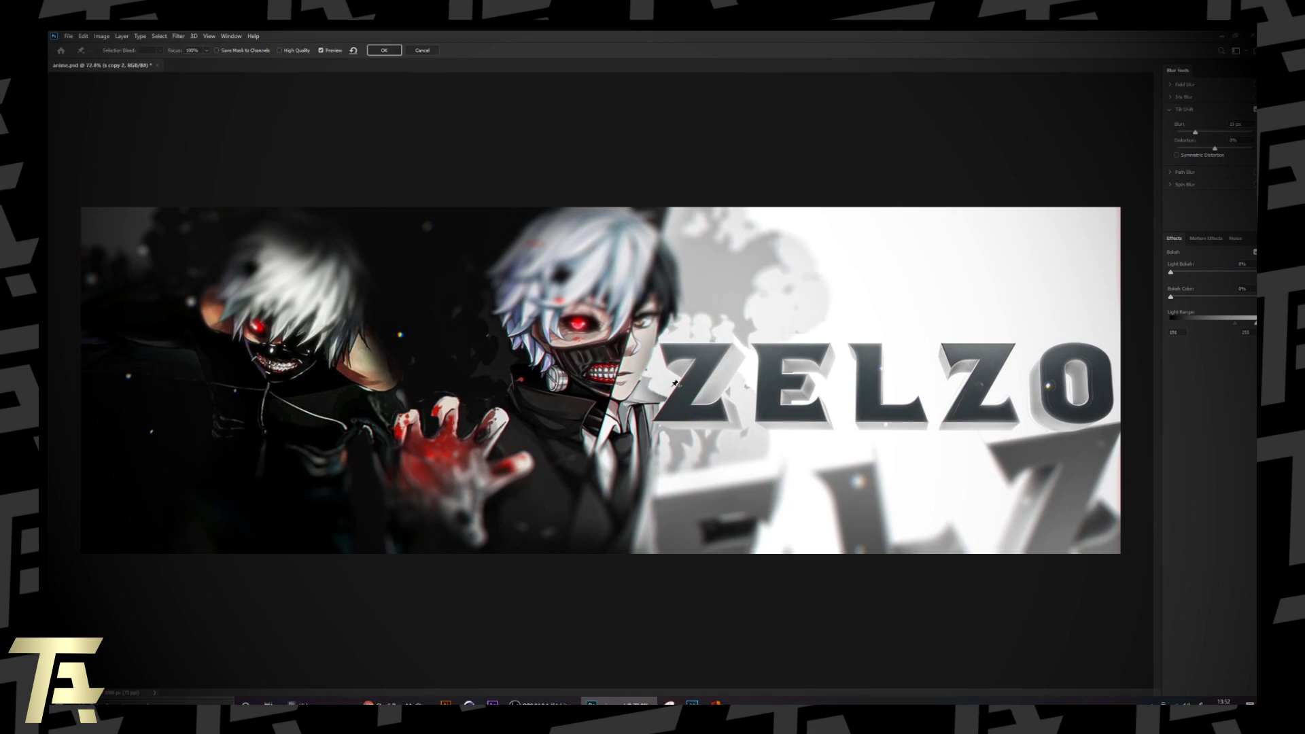
key(ctrl+h)
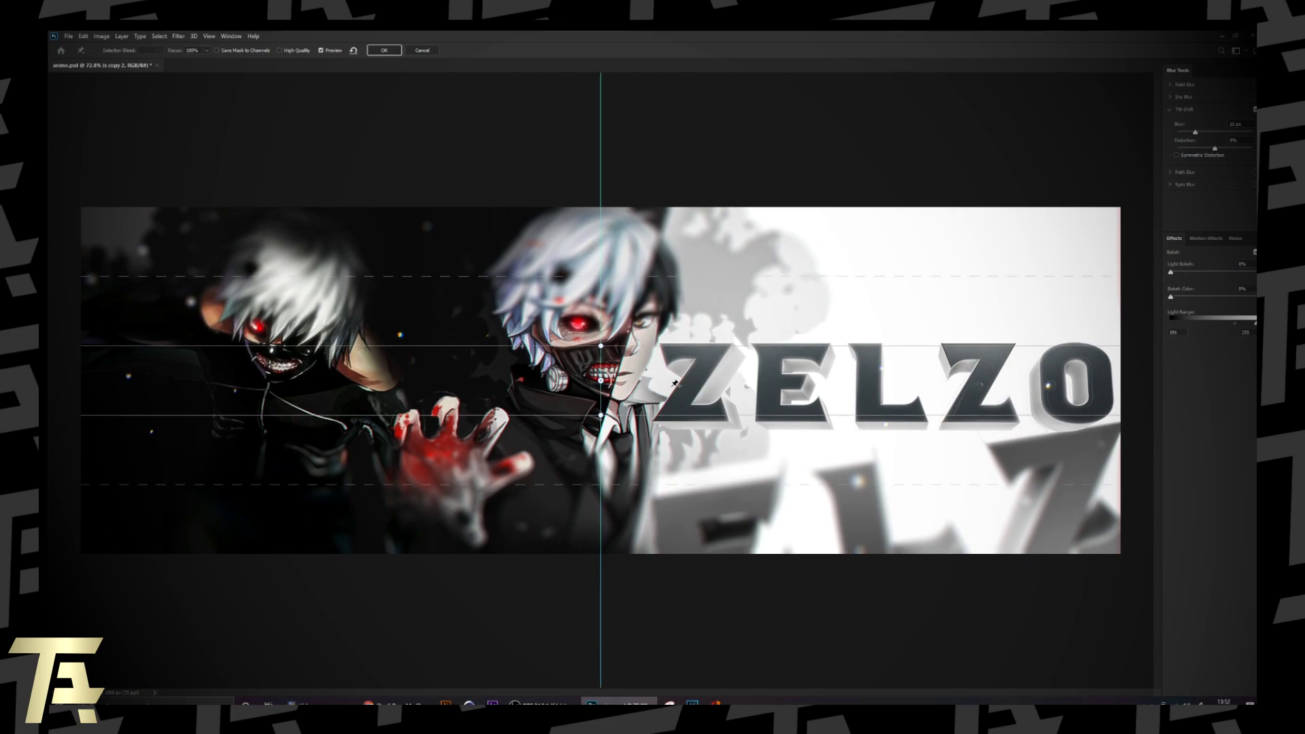
key(ctrl+h)
drag(669, 331, 684, 272)
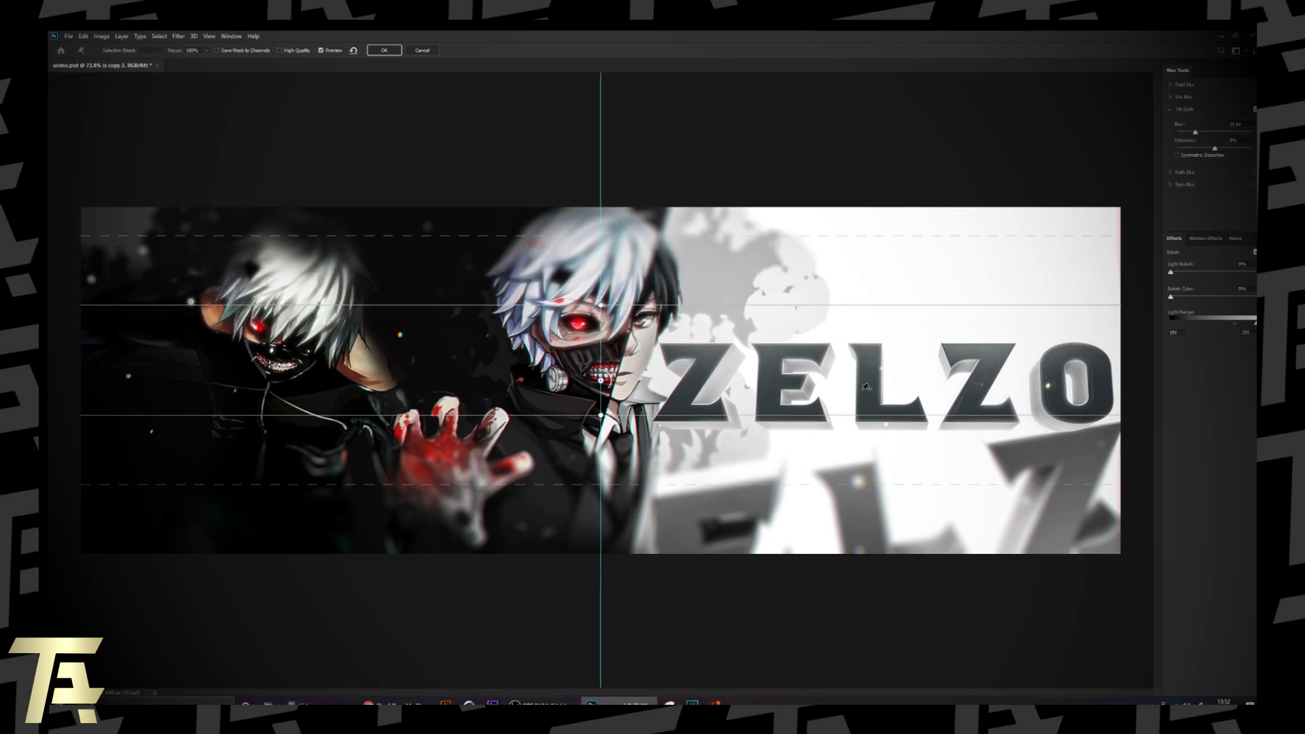
click(969, 404)
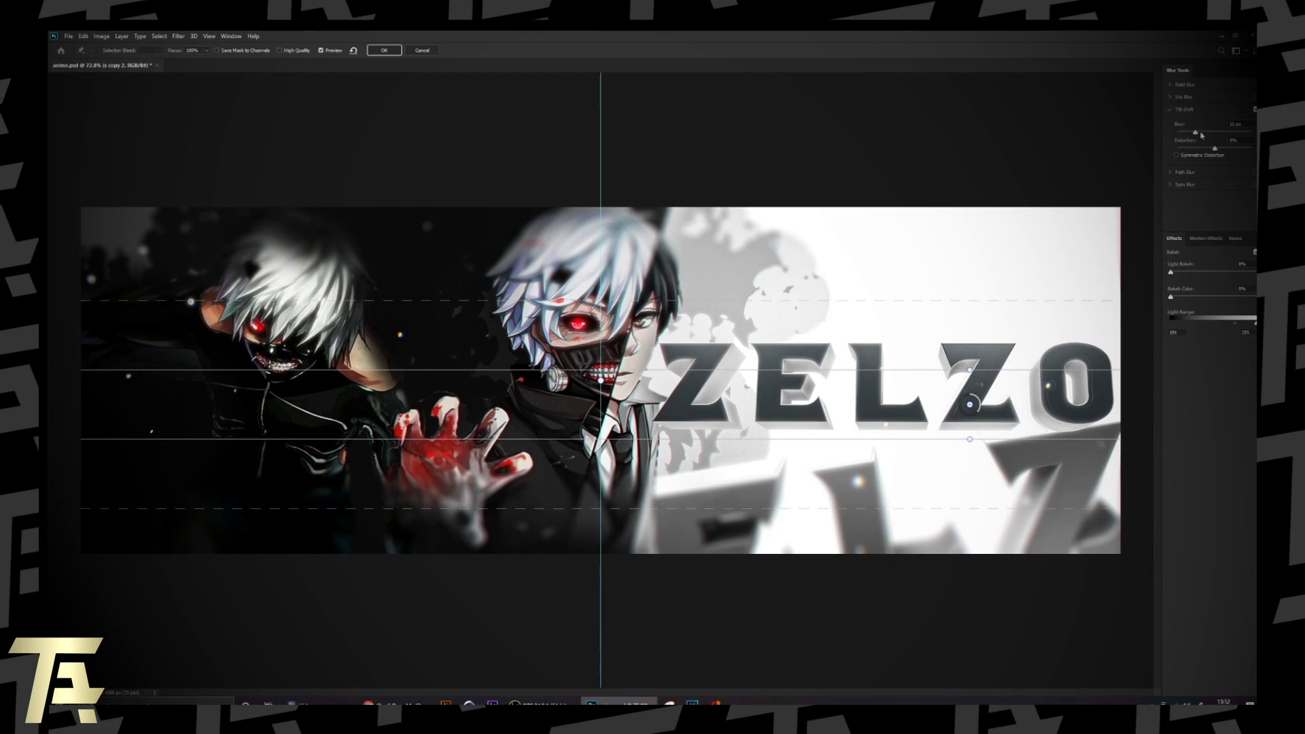
text(2)
Extend the Tilt-Shift's sharp zone upward above the ZELZO text, raise its Light Bokeh to roughly a third, and apply the blur
drag(782, 298, 777, 272)
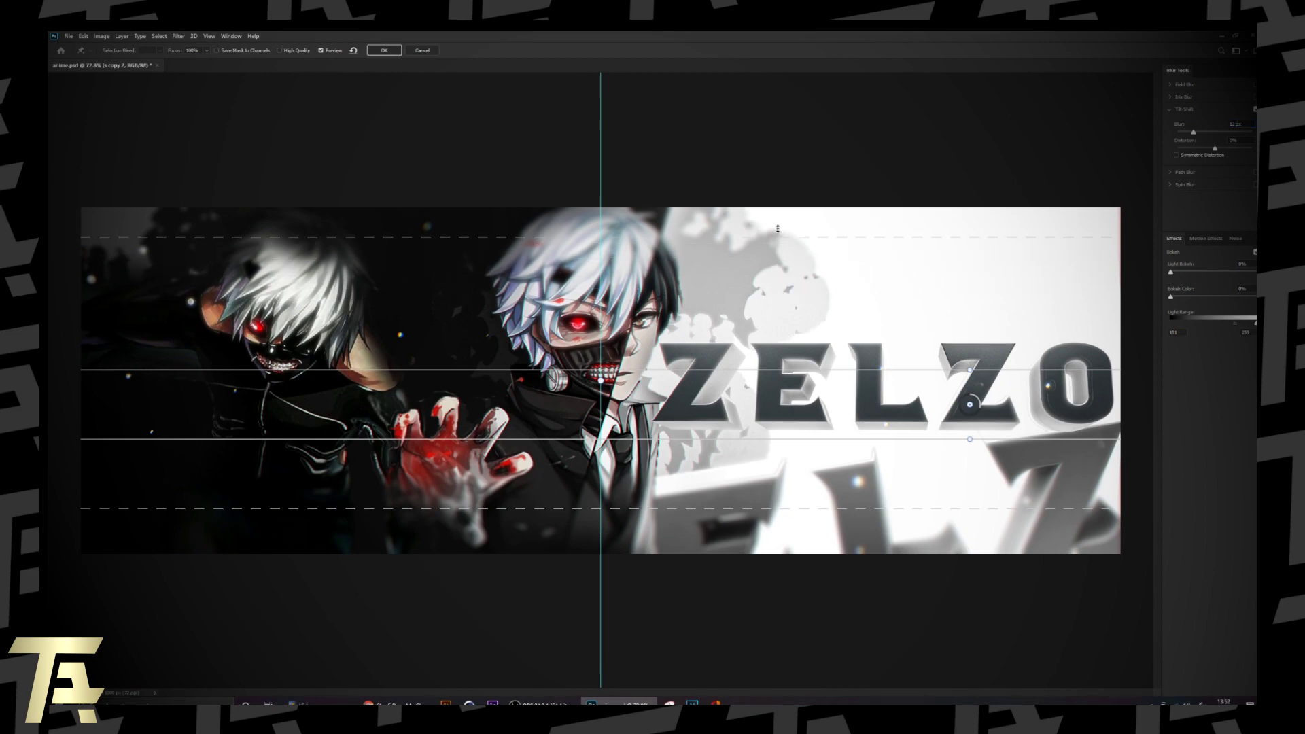
drag(775, 371, 785, 403)
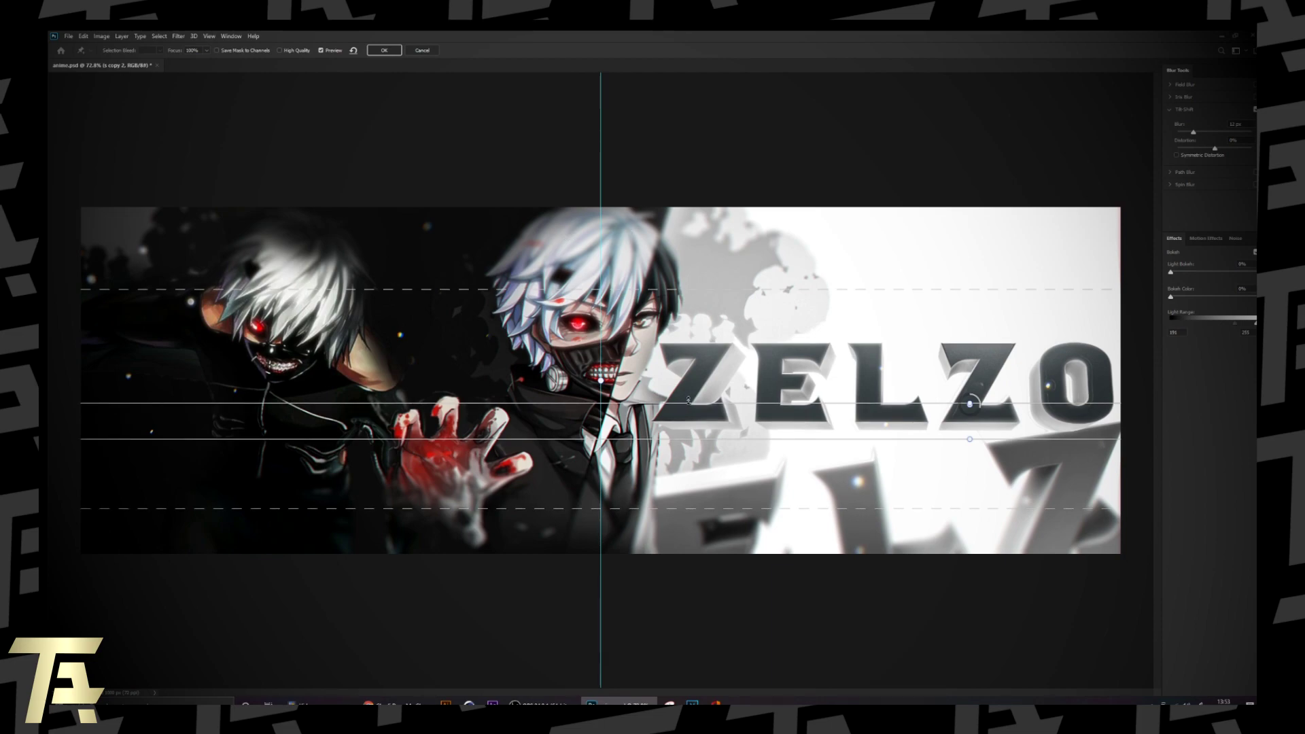
drag(686, 402, 688, 296)
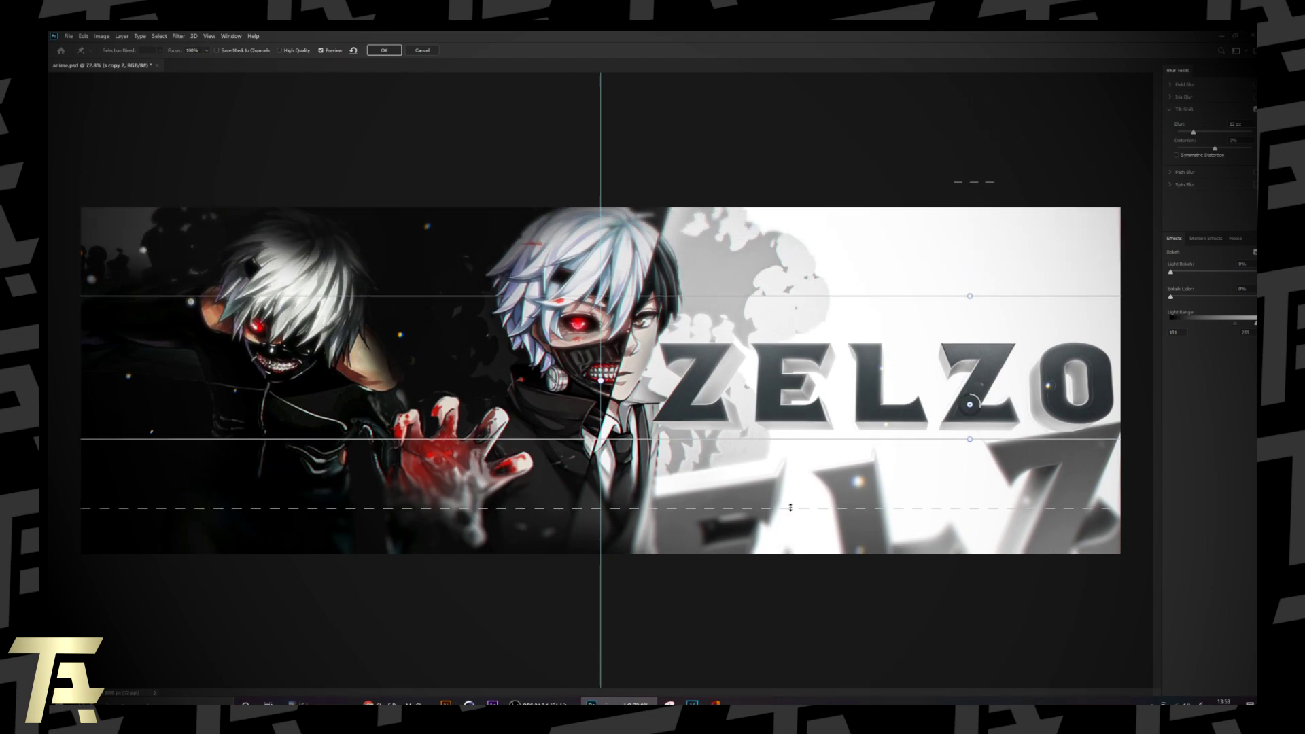
mouse_move(791, 509)
mouse_down()
mouse_move(793, 460)
mouse_move(798, 551)
mouse_move(800, 501)
mouse_up()
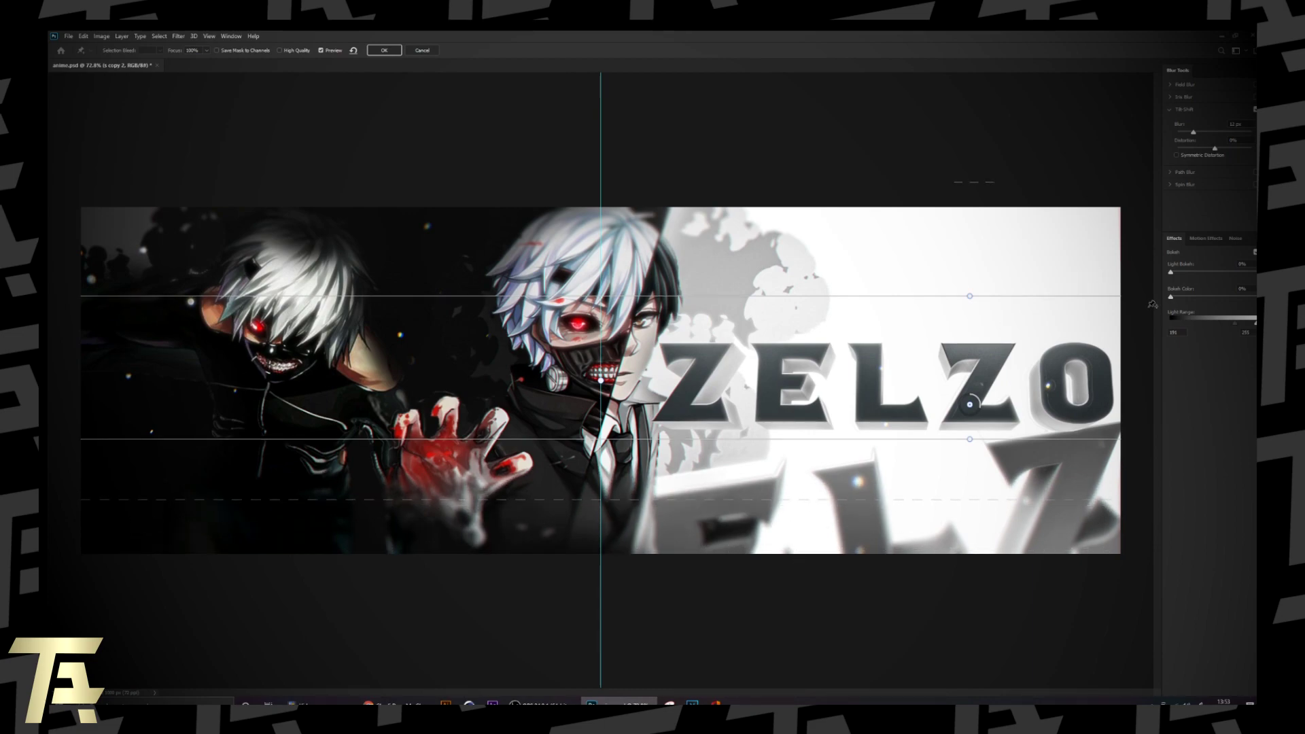
drag(1170, 271, 1192, 324)
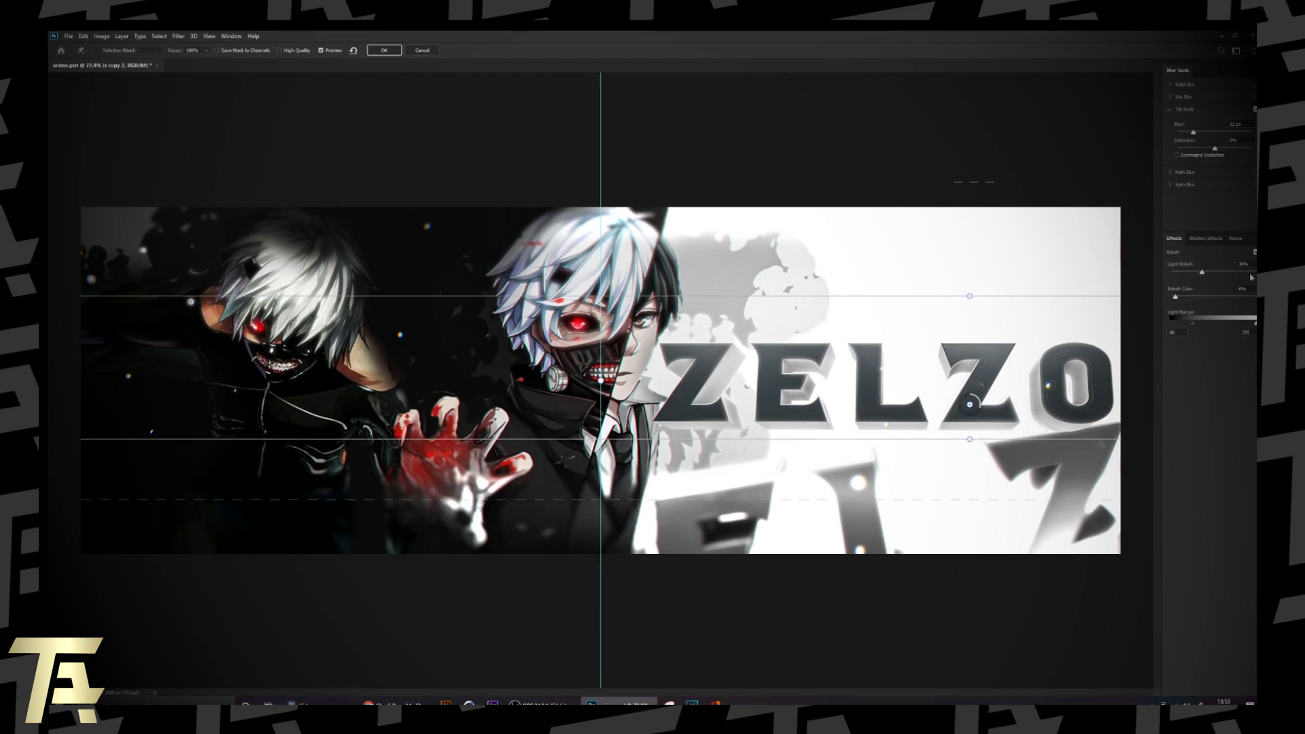
click(385, 51)
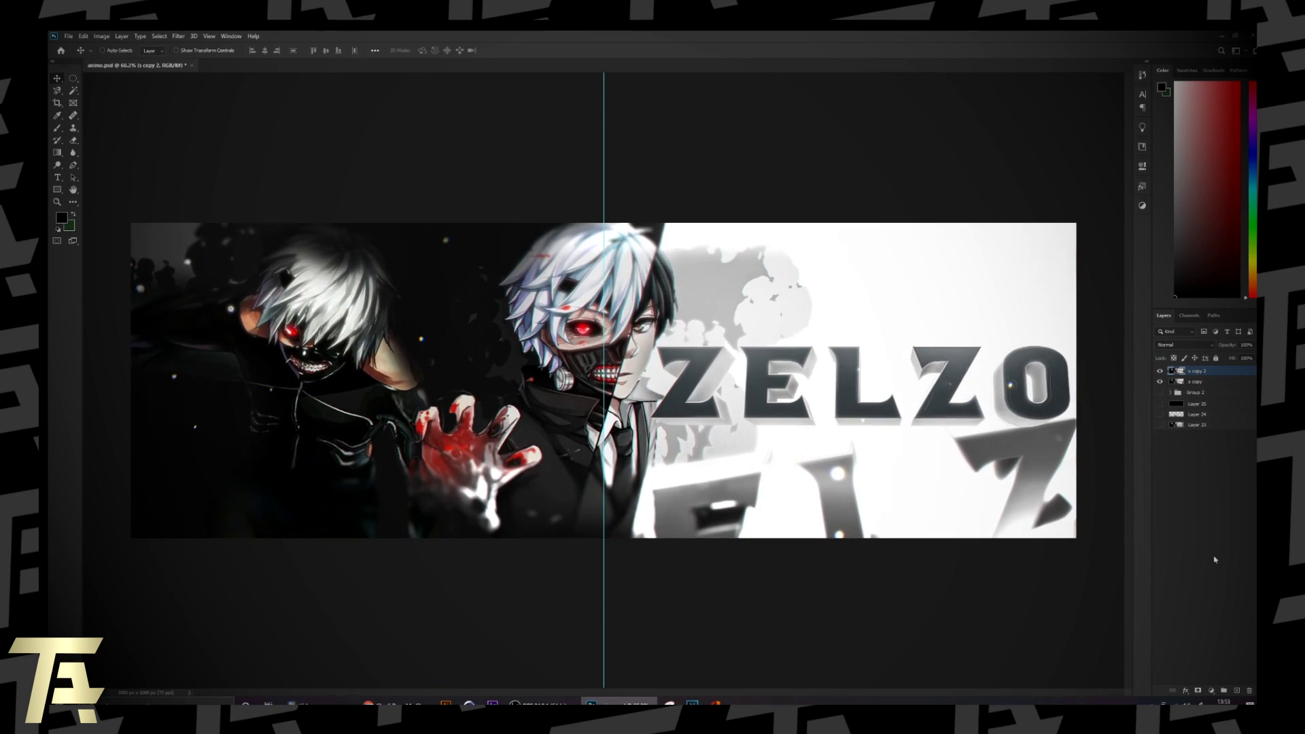
Compare the blurred copy with the layer below, and set its blend mode to Color Burn at 22% opacity
click(1160, 371)
click(1159, 371)
scroll(1194, 347, down, 5)
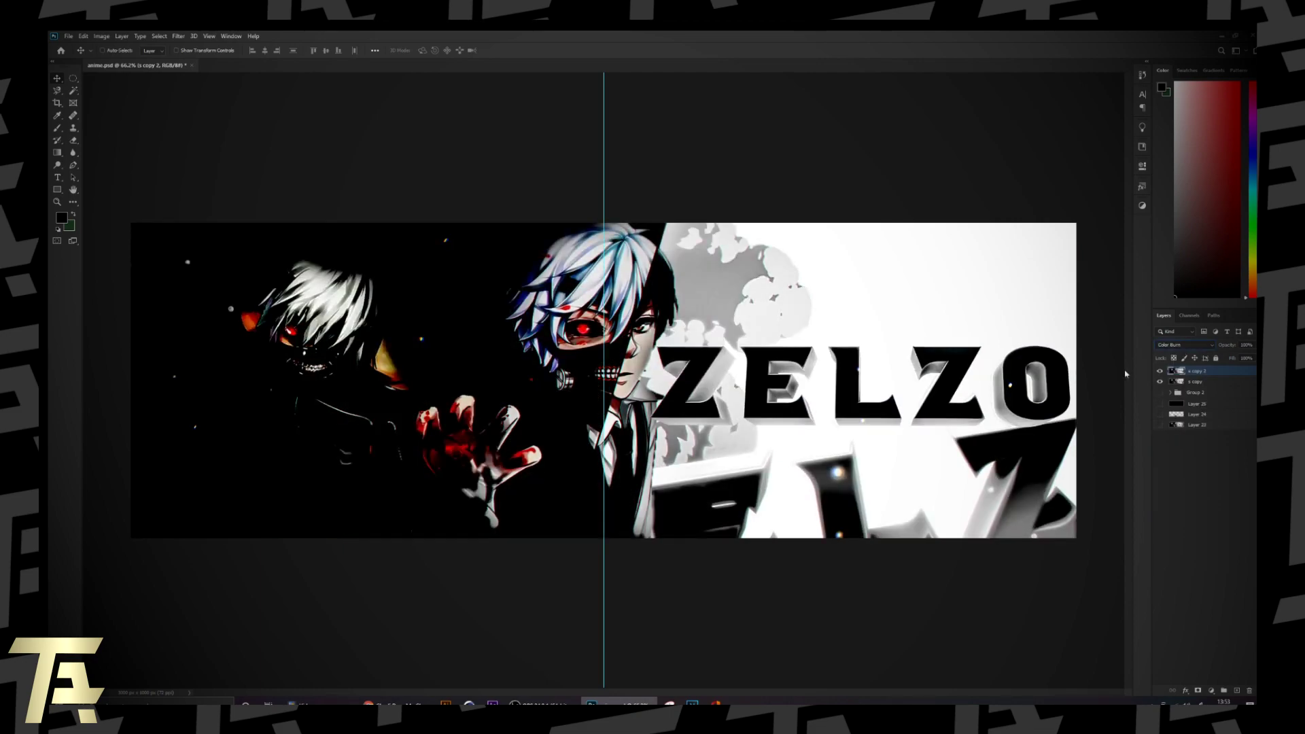
scroll(990, 404, up, 1)
click(1245, 345)
text(22)
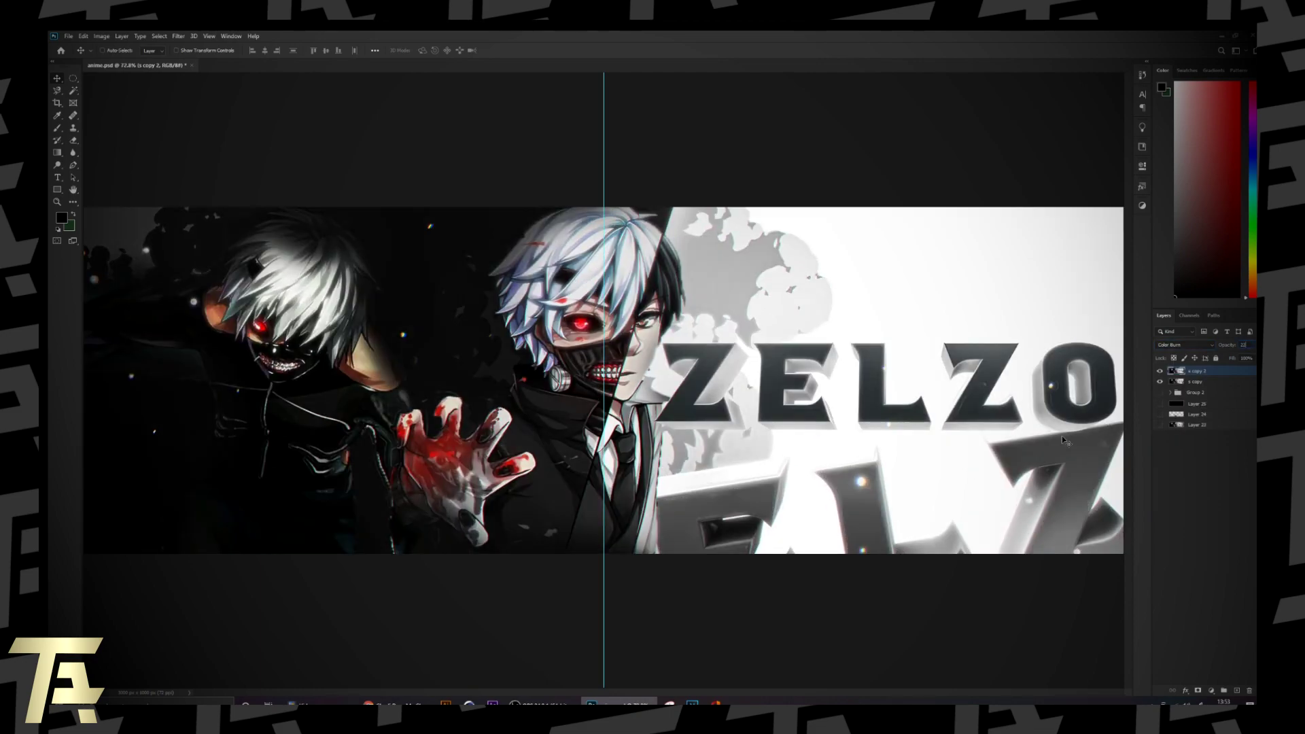
Add a black layer mask to the Color Burn copy and paint it back with a large soft brush over the large lower lettering
click(1199, 690)
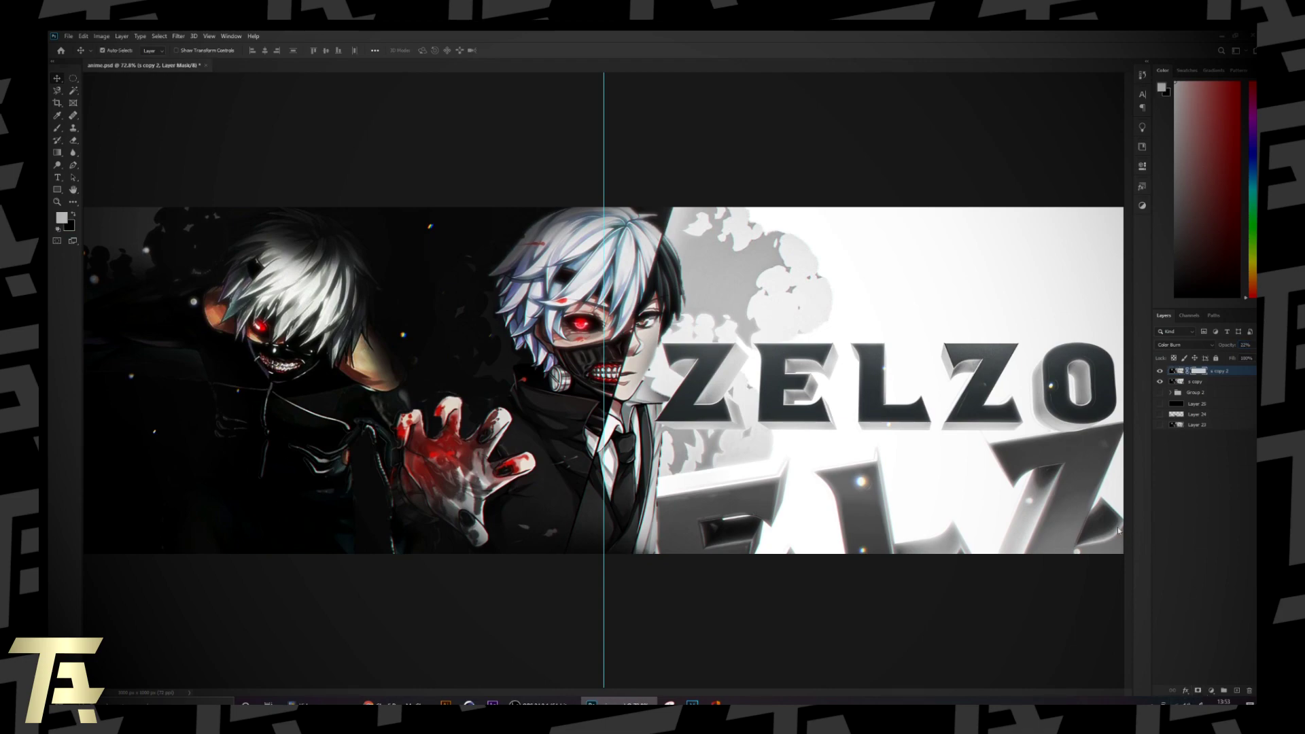
key(b)
key(d)
alt+right_click(716, 507)
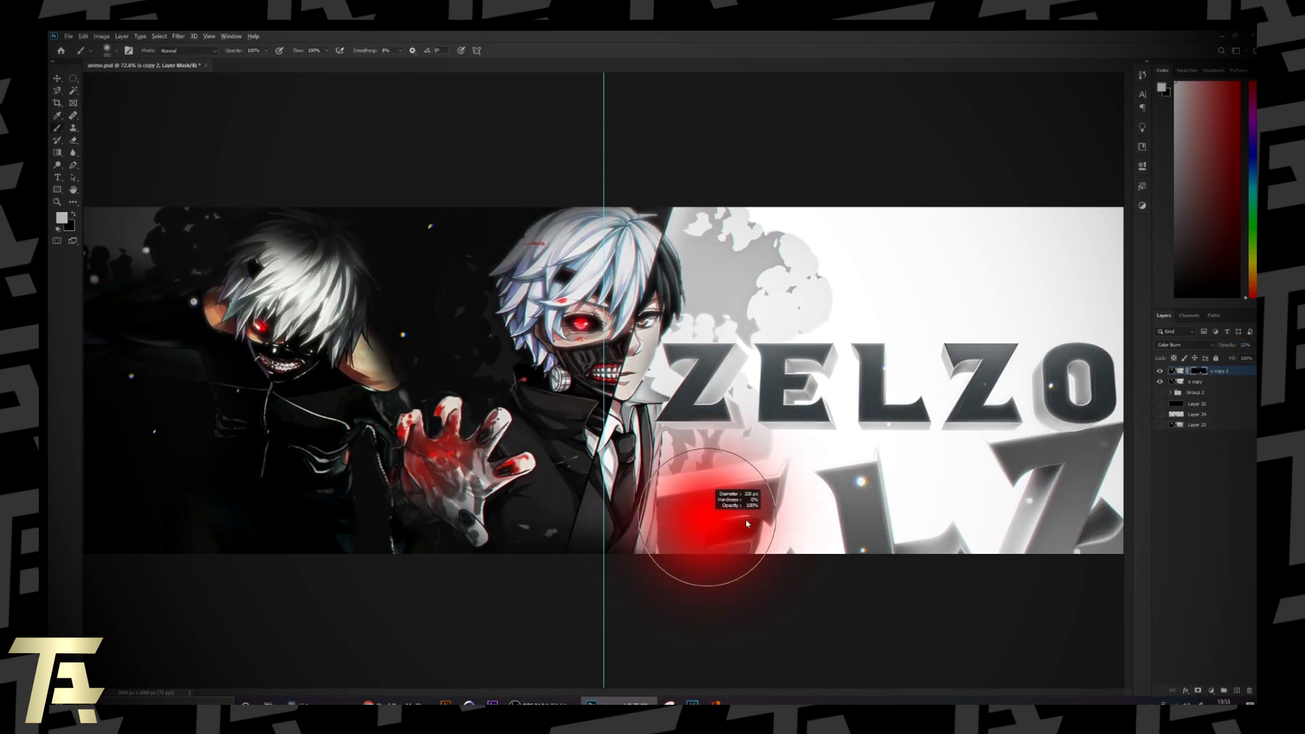
mouse_move(721, 511)
mouse_down()
mouse_move(873, 518)
mouse_move(1120, 490)
mouse_up()
key(v)
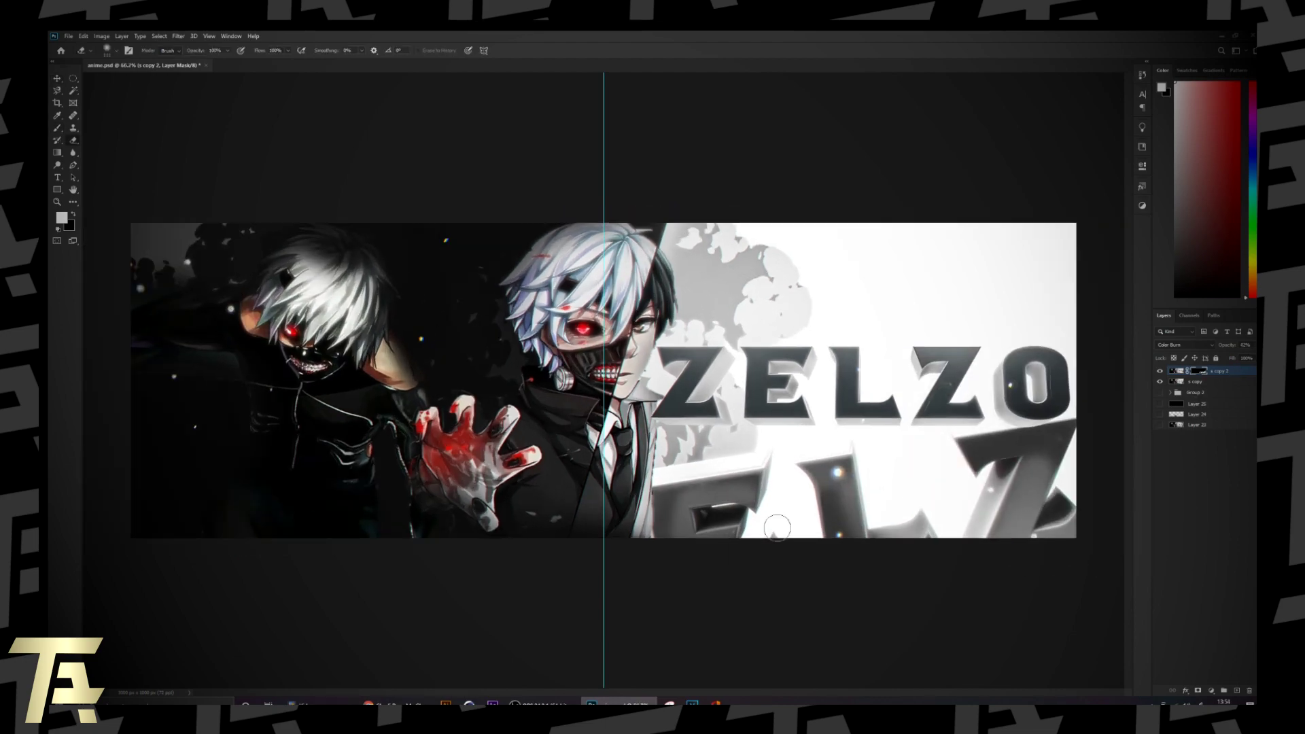
Merge the masked Color Burn copy with the layer beneath it
key(v)
ctrl+click(1208, 386)
key(ctrl+e)
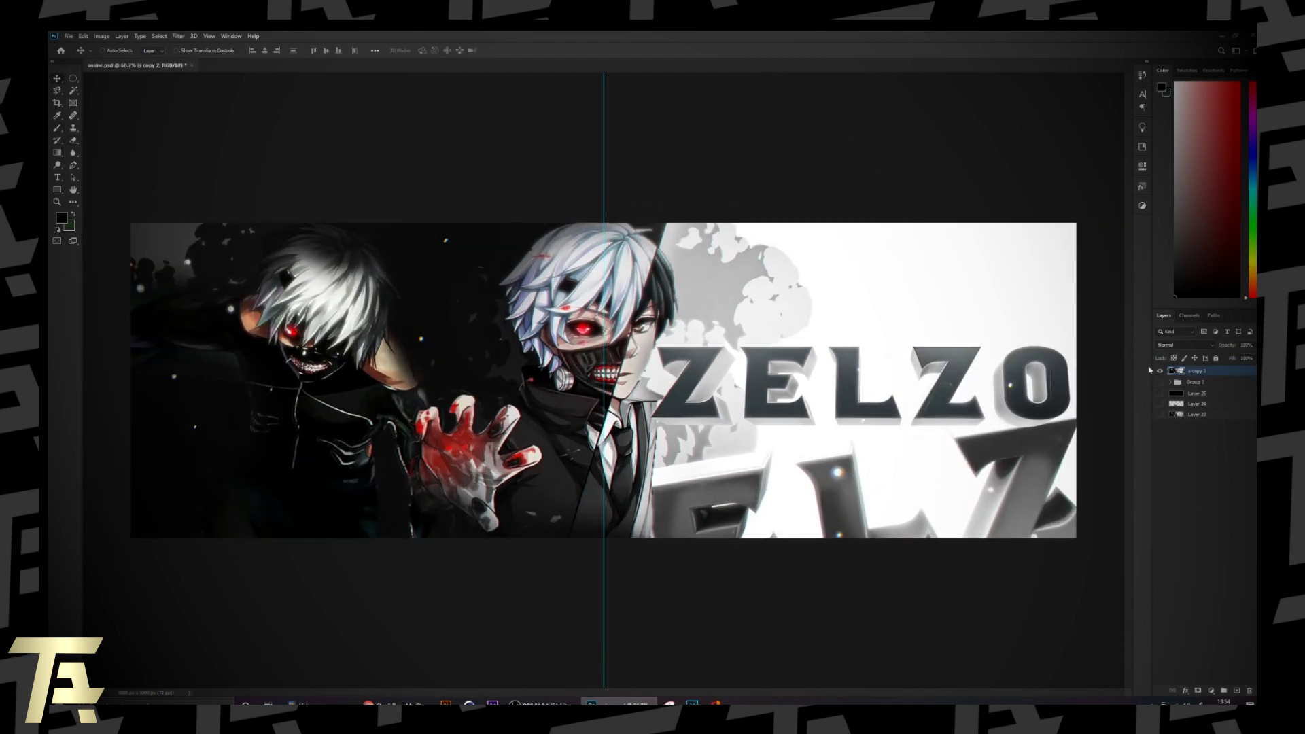
Crop the document to its current canvas bounds with Delete Cropped Pixels enabled
key(c)
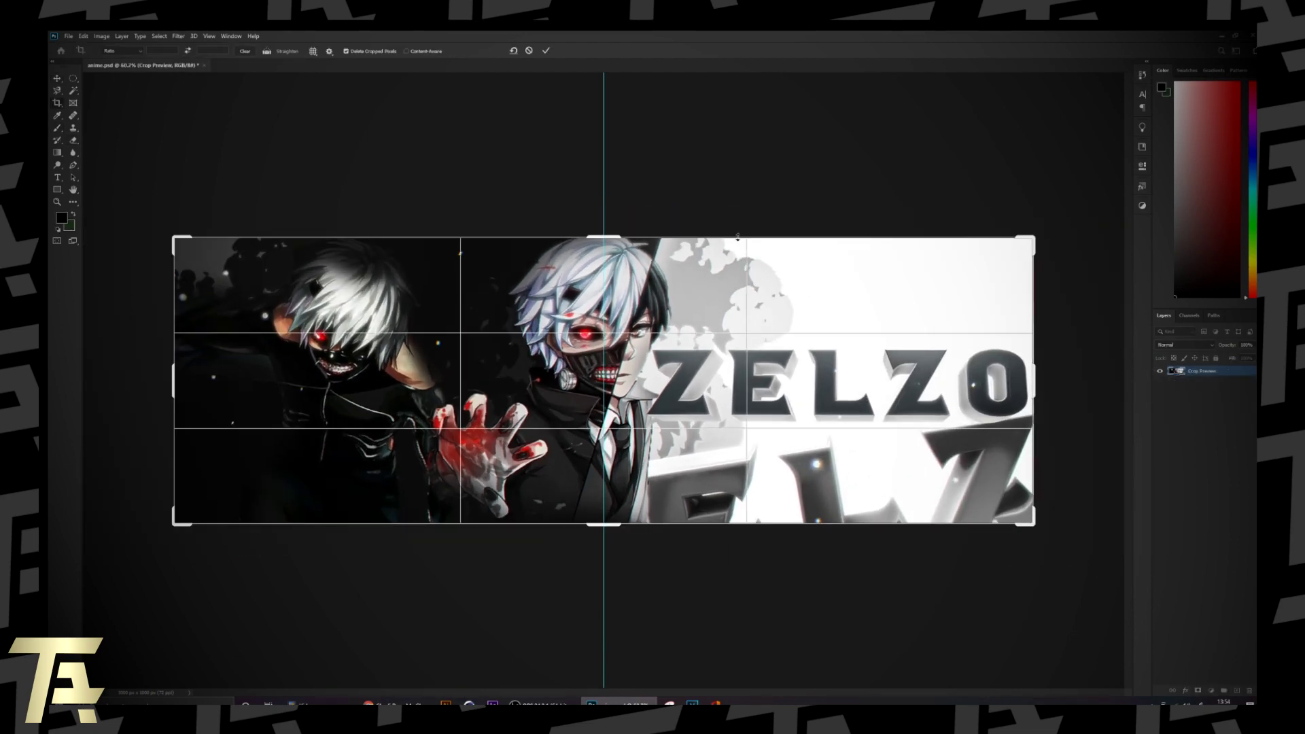
click(546, 50)
key(v)
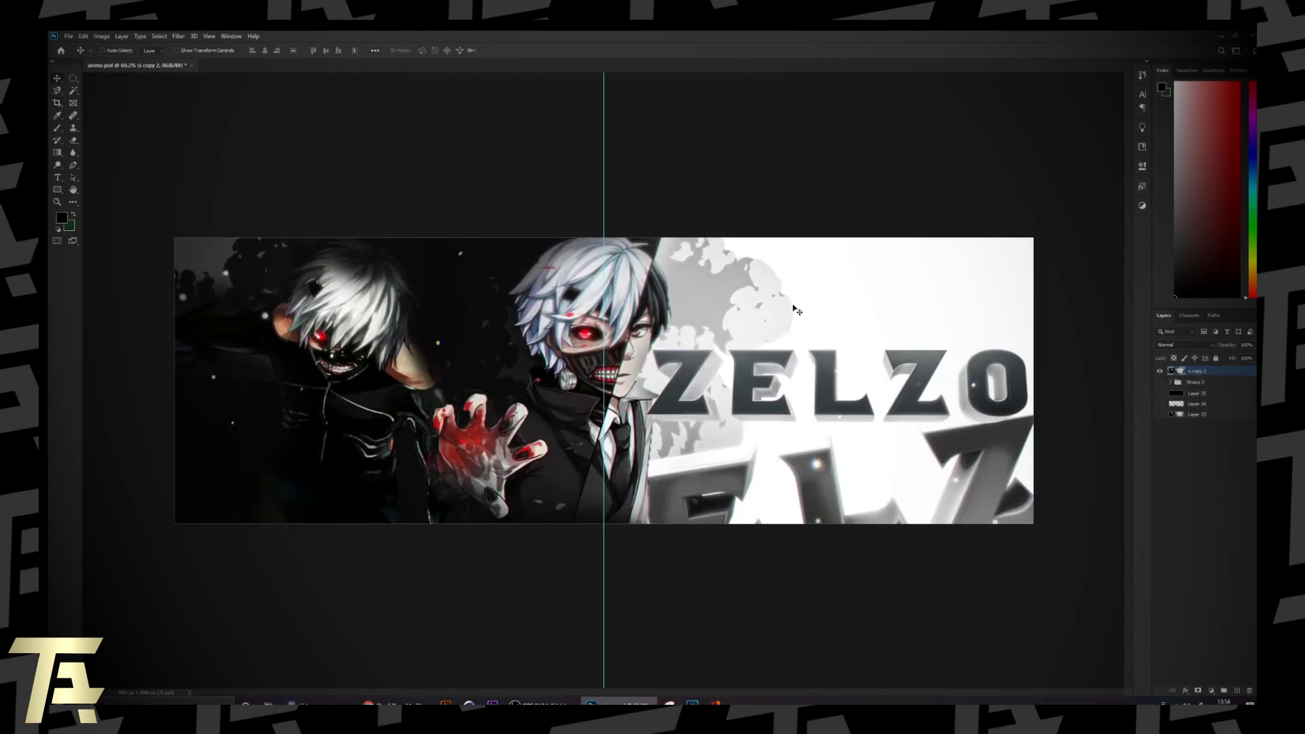
key(ctrl+plus)
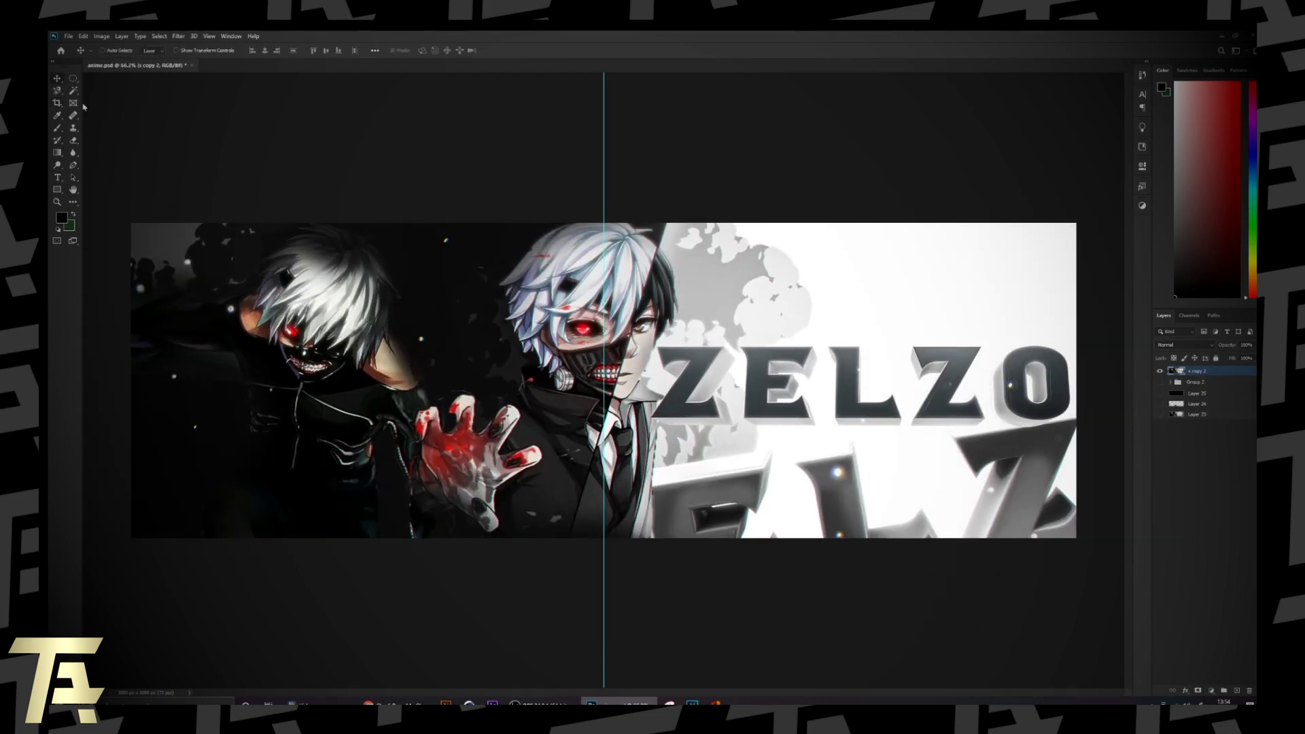
Configure Save for Web with the PNG-24 preset and Bicubic Sharper quality, and close it without exporting
click(68, 37)
mouse_move(87, 176)
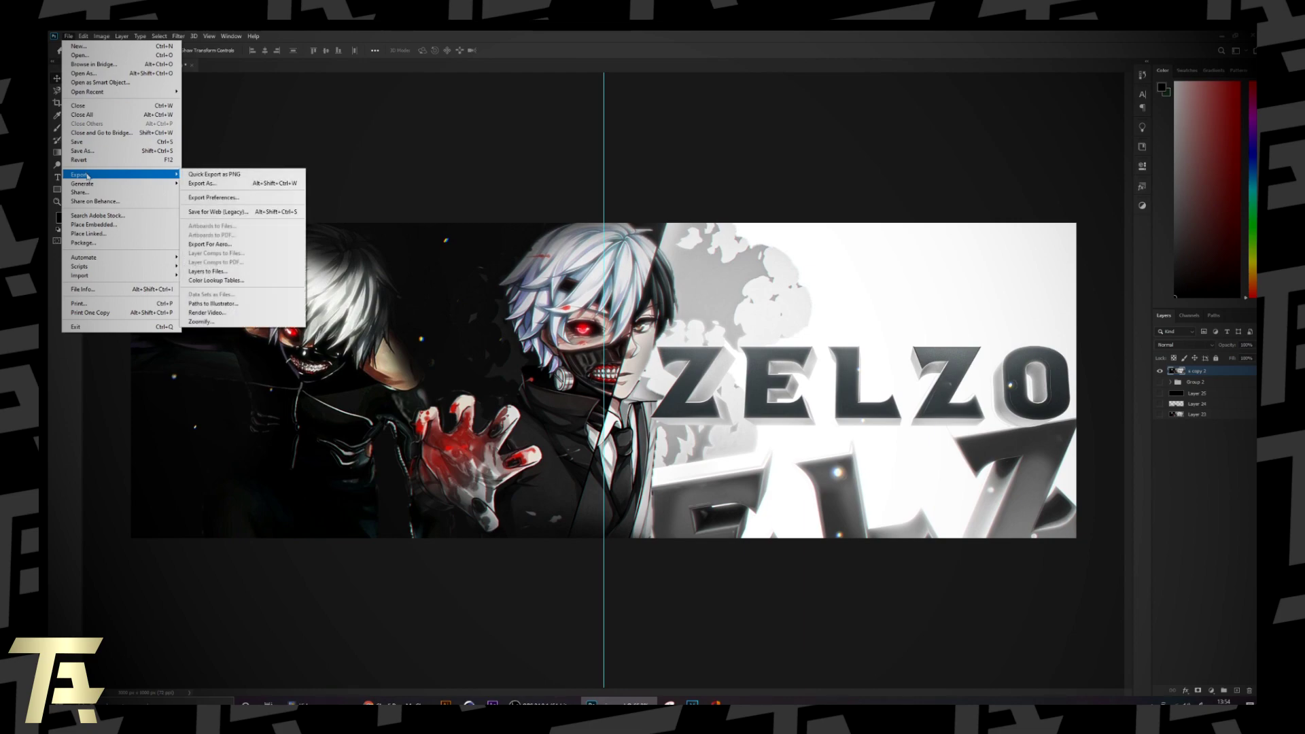
click(225, 212)
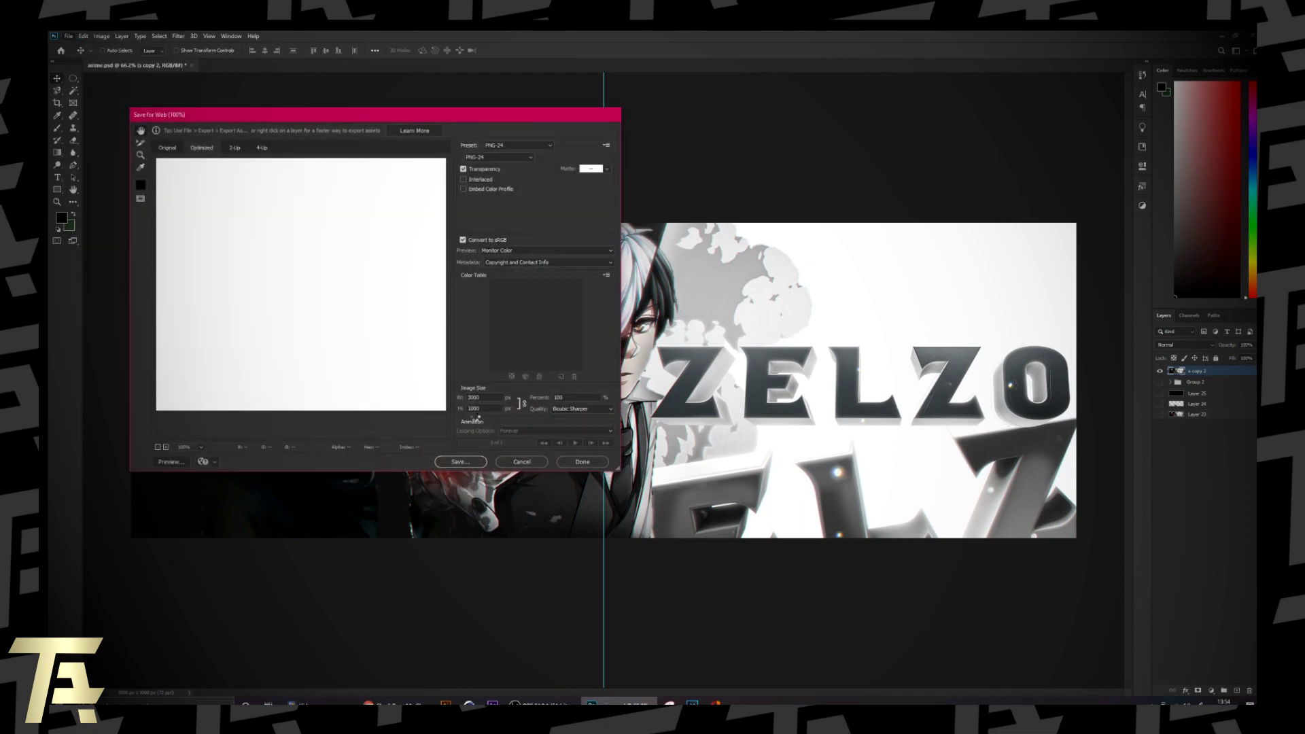
click(581, 408)
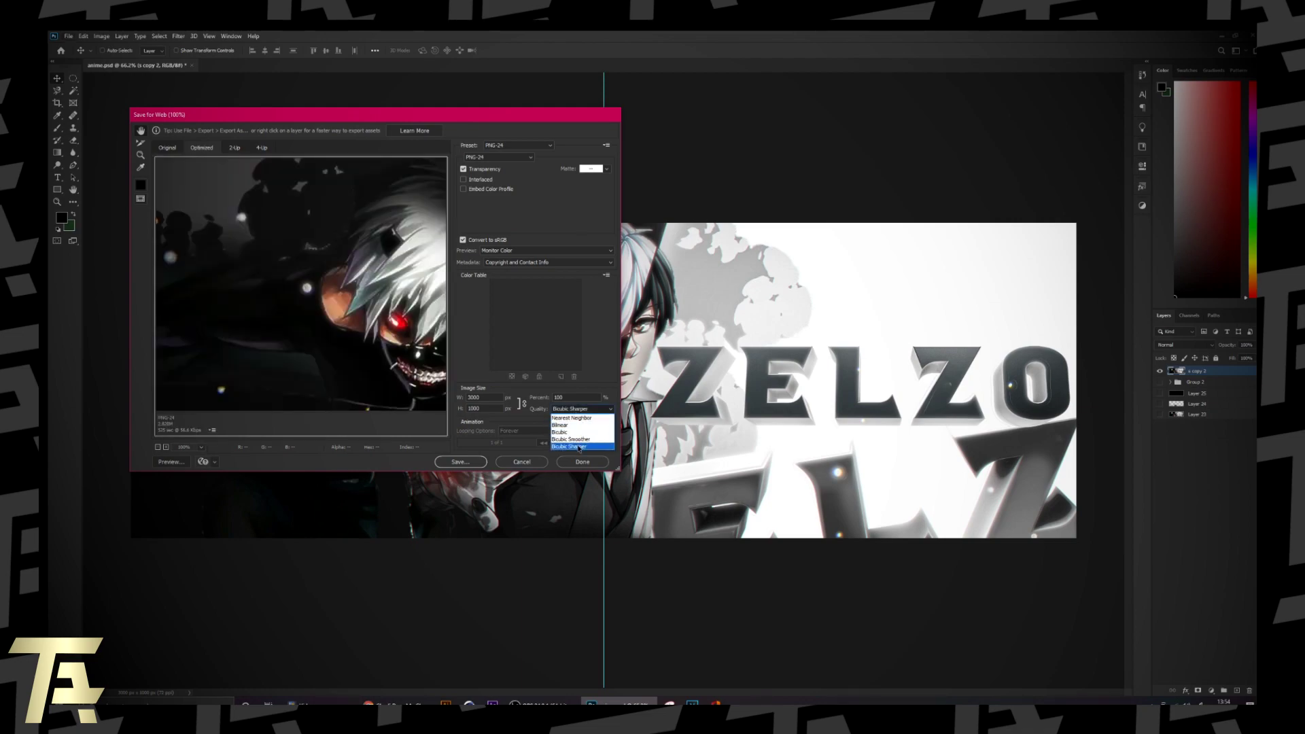
click(580, 448)
click(581, 408)
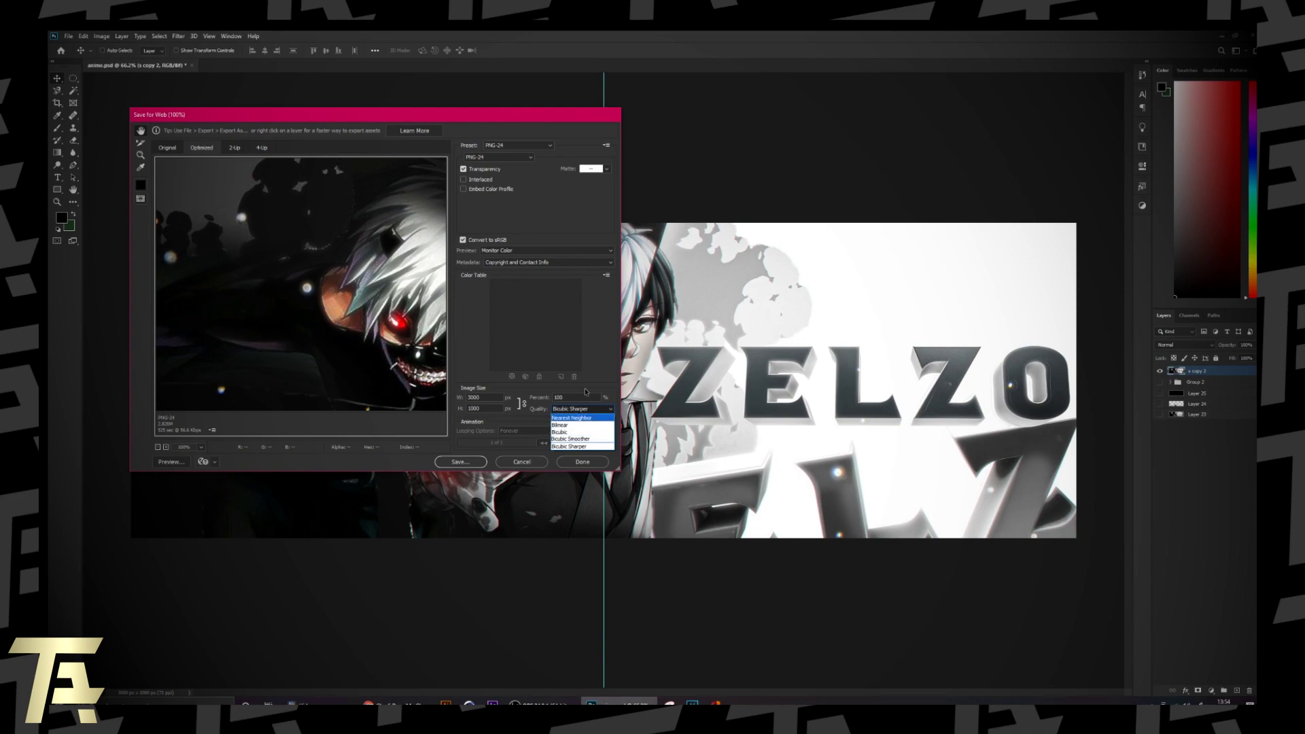
click(478, 309)
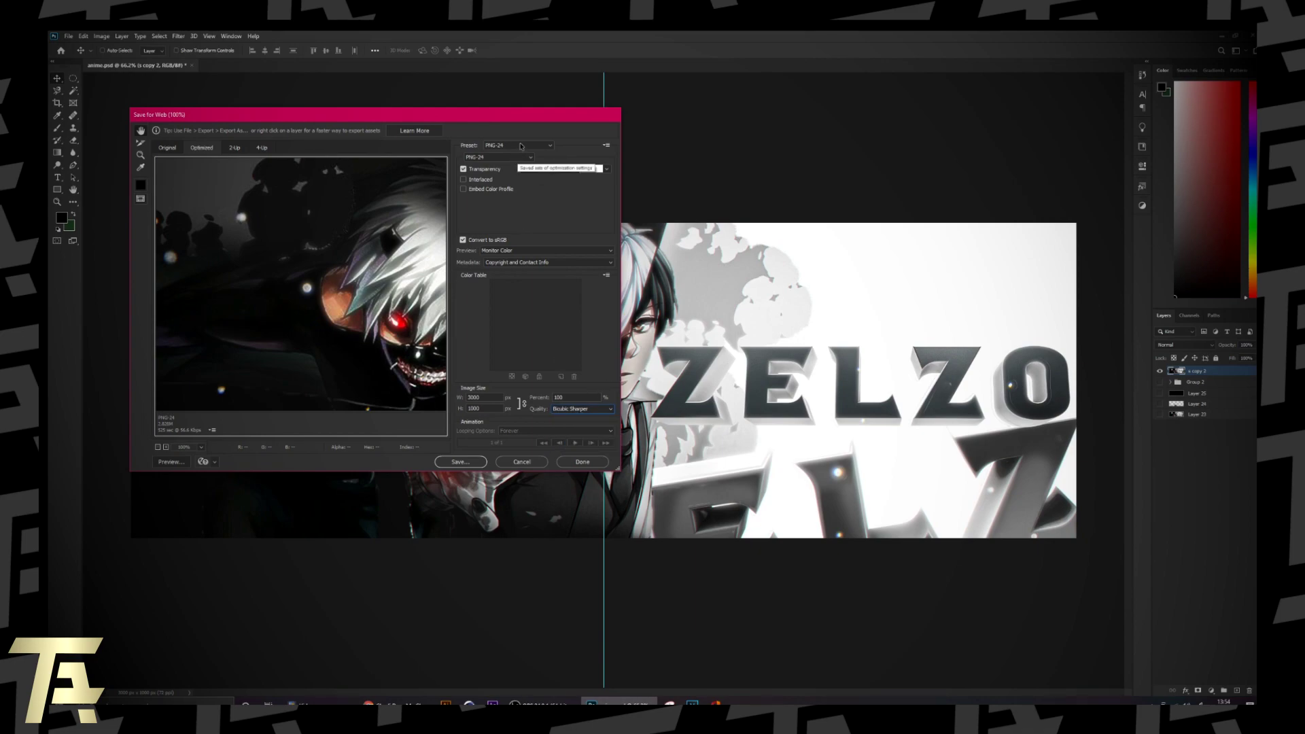
click(518, 145)
click(492, 225)
click(597, 461)
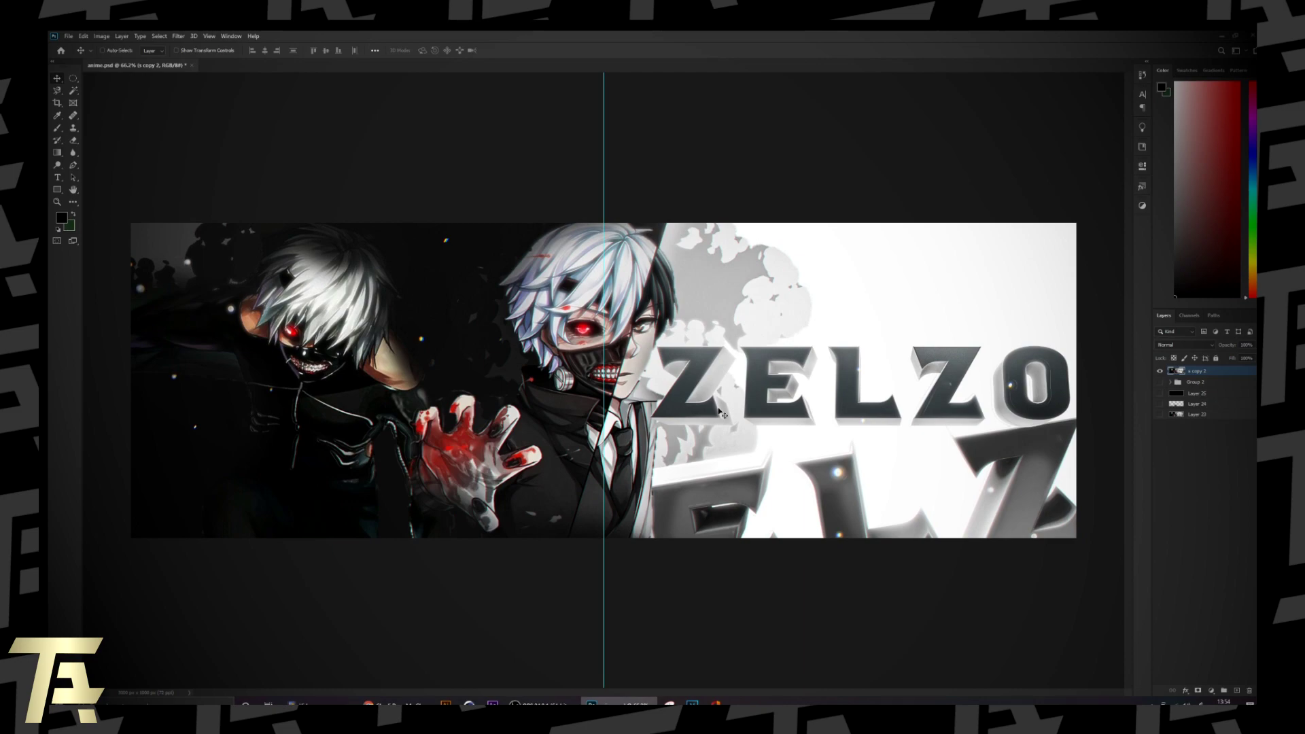
Check the header's estimated PNG-24 file size in Save for Web and cancel the export
click(1143, 207)
click(1143, 206)
key(ctrl+alt+shift+s)
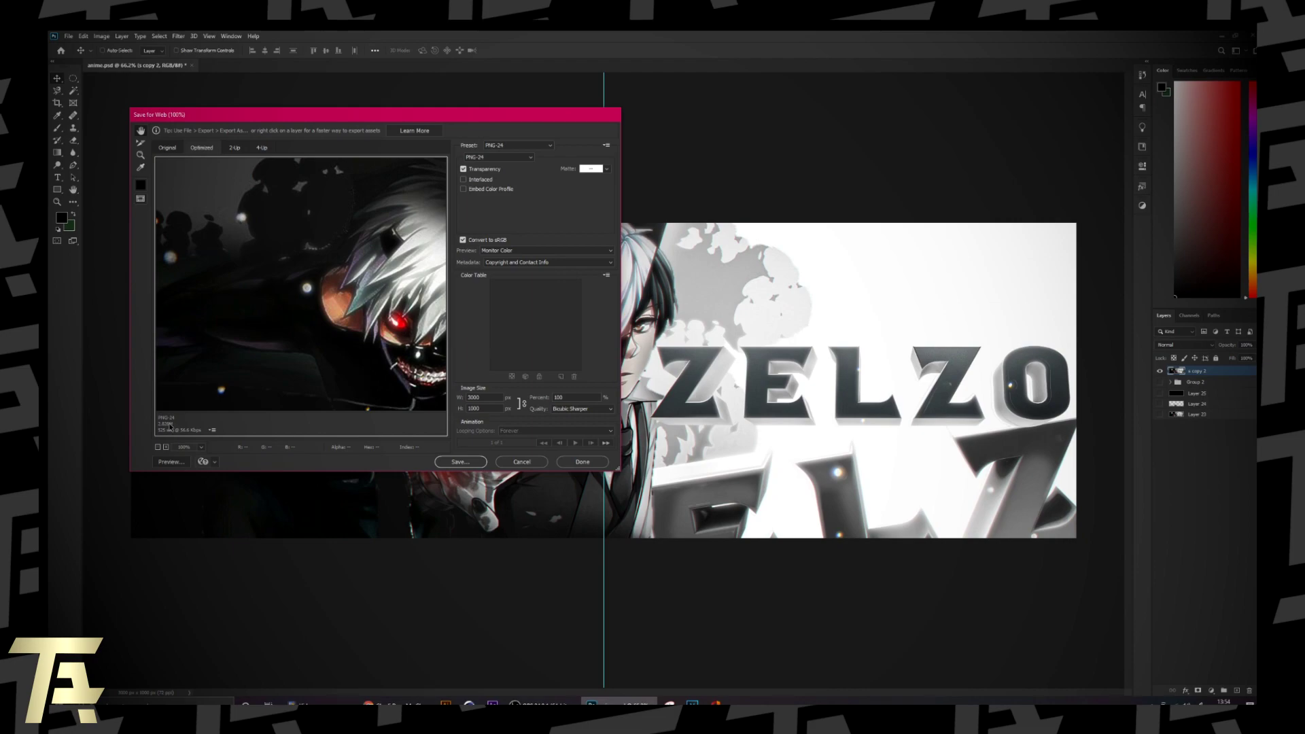
click(522, 462)
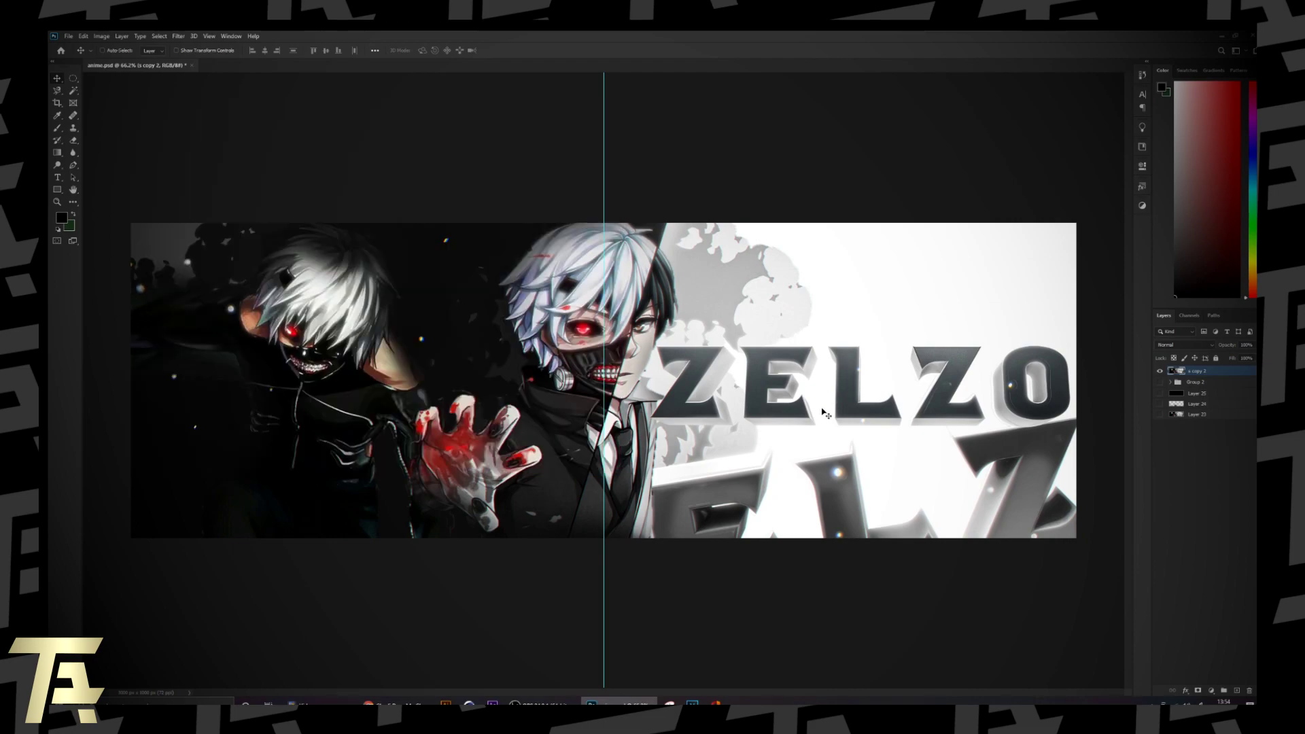
Add a Posterize adjustment above the merged layer and raise its levels to about 44
scroll(823, 412, up, 1)
scroll(830, 419, down, 2)
scroll(893, 412, up, 1)
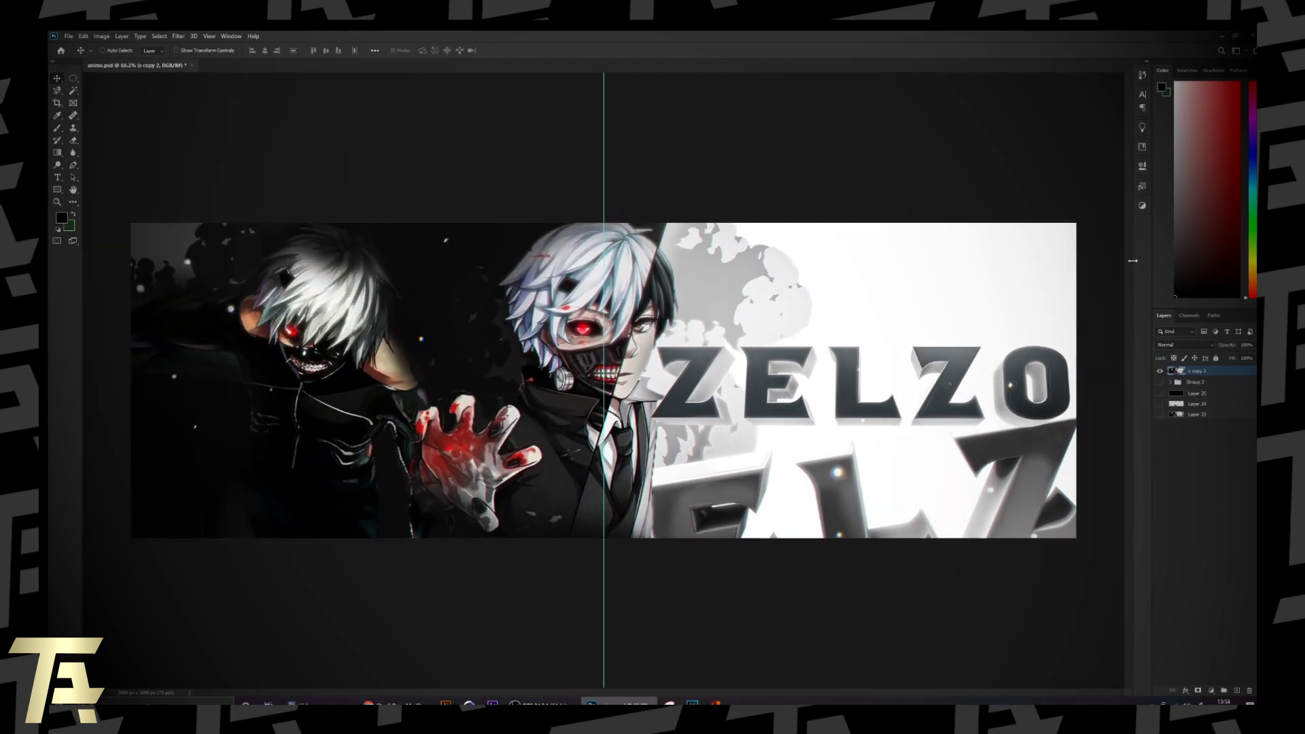
click(1143, 207)
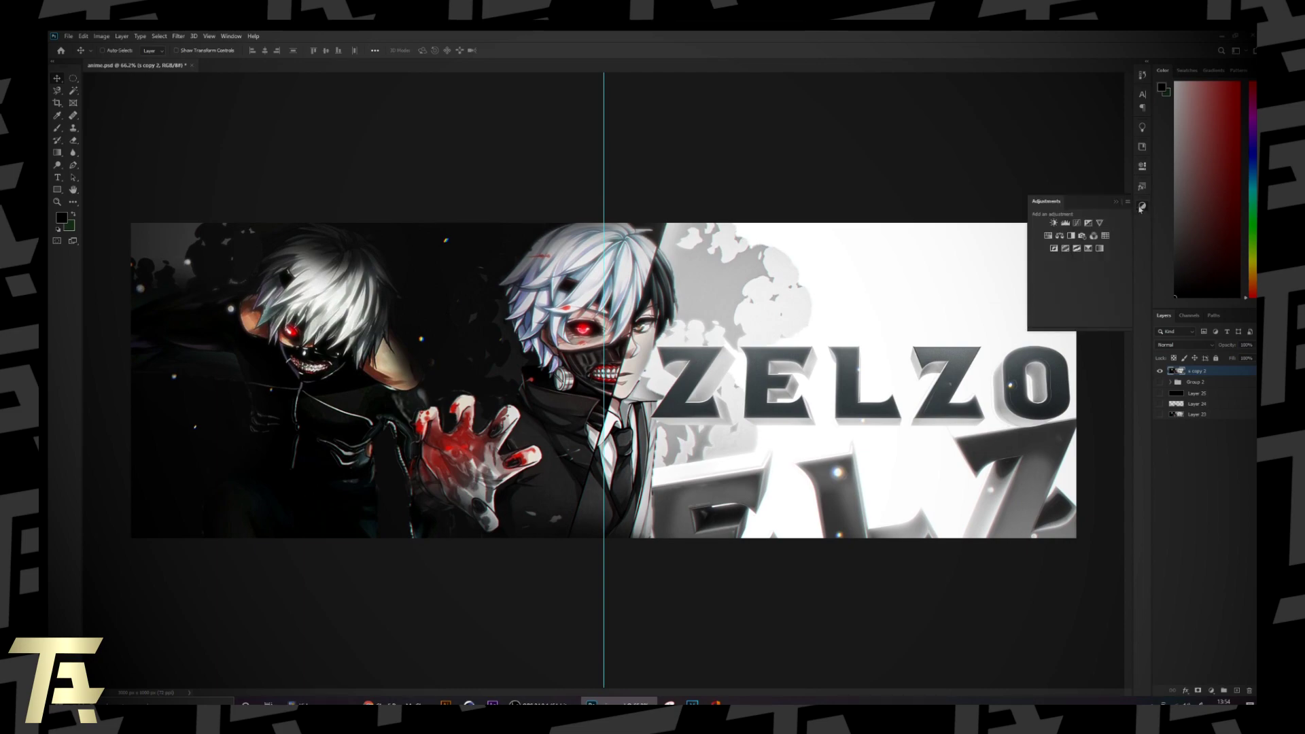
click(1066, 252)
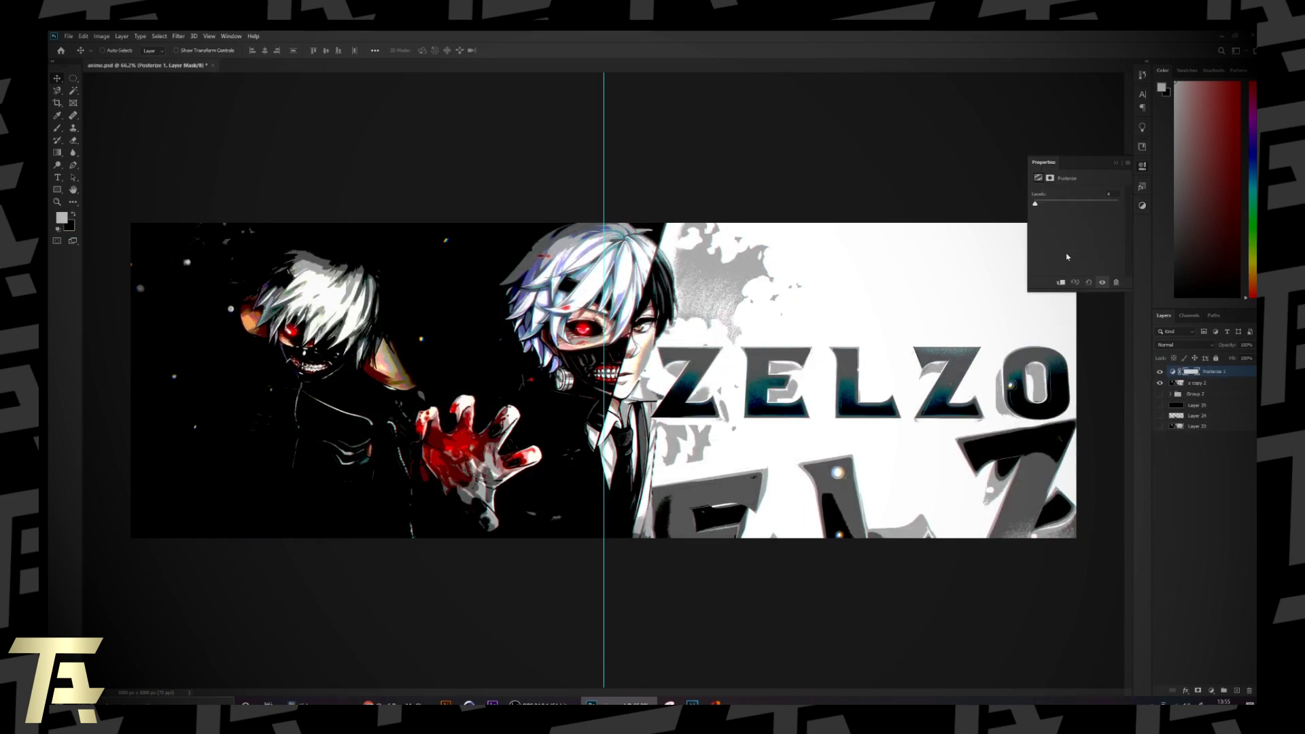
mouse_move(1039, 204)
mouse_down()
mouse_move(1106, 207)
mouse_move(1049, 212)
mouse_up()
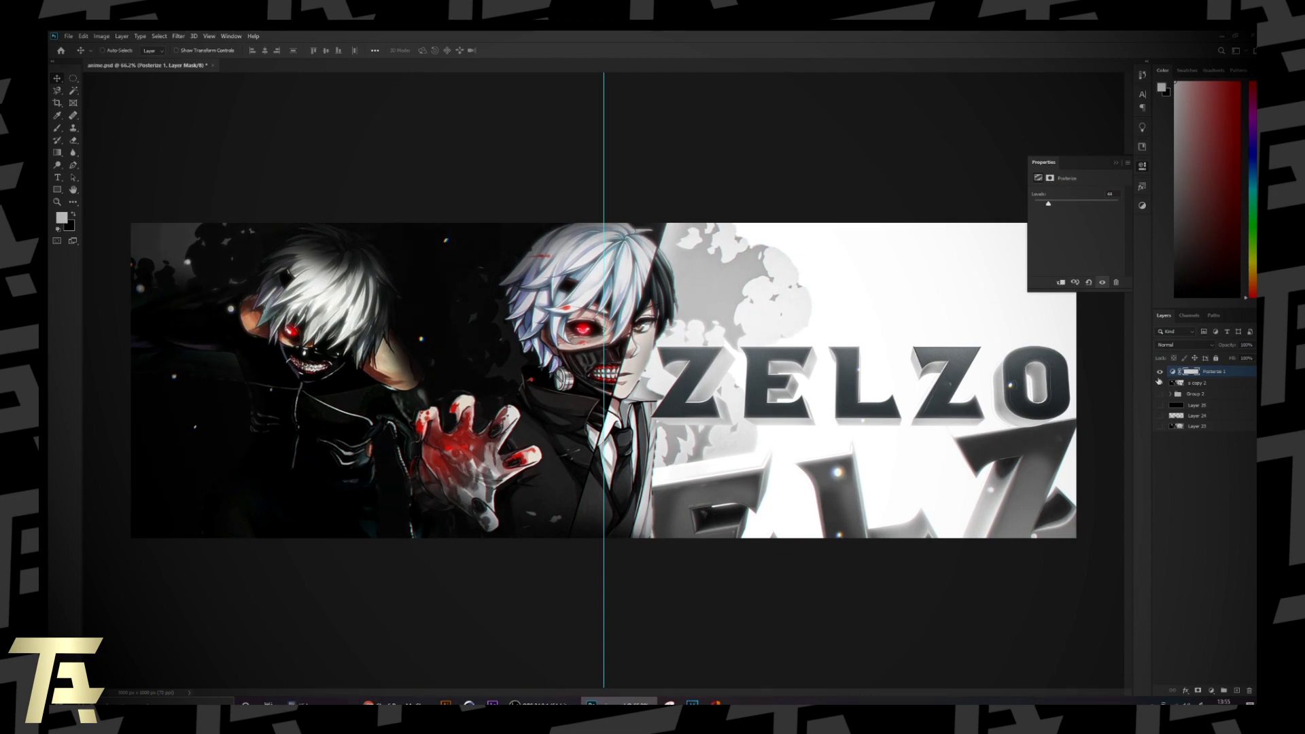
Check the posterized header's estimated PNG-24 file size in Save for Web and cancel the export
click(68, 36)
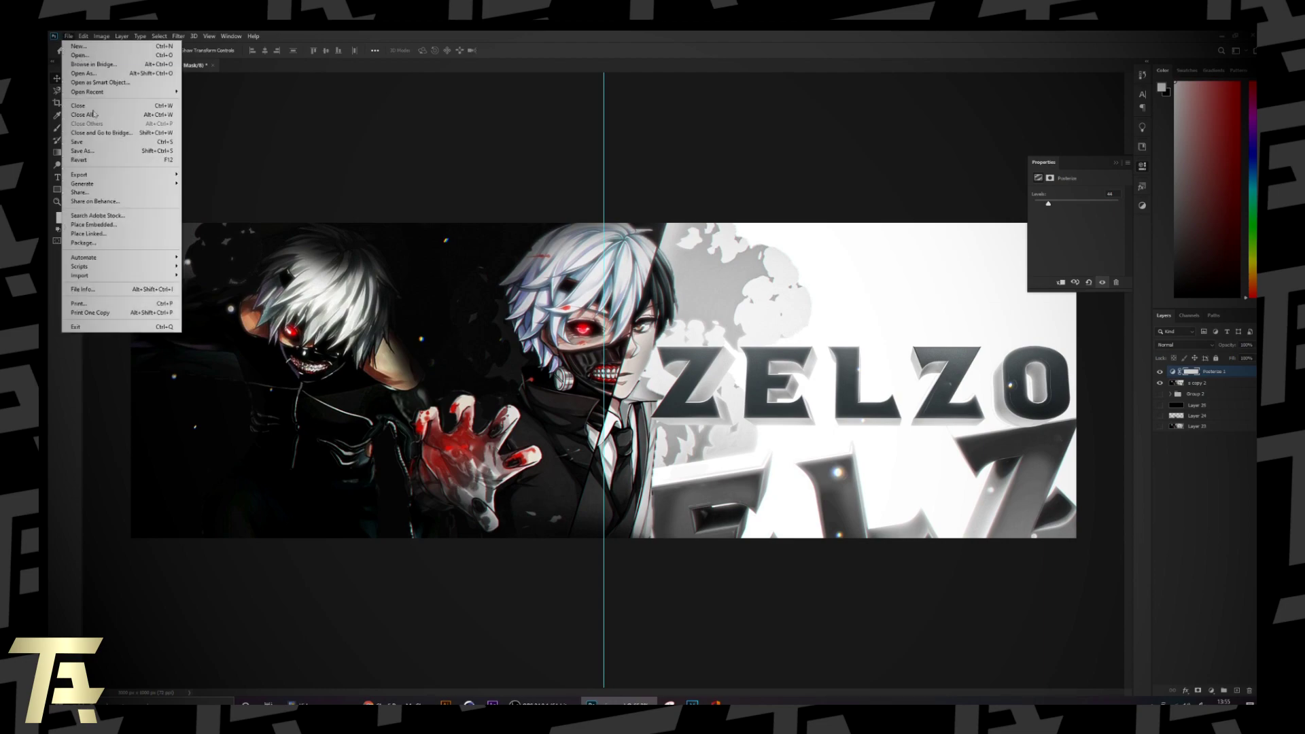
mouse_move(95, 166)
click(216, 211)
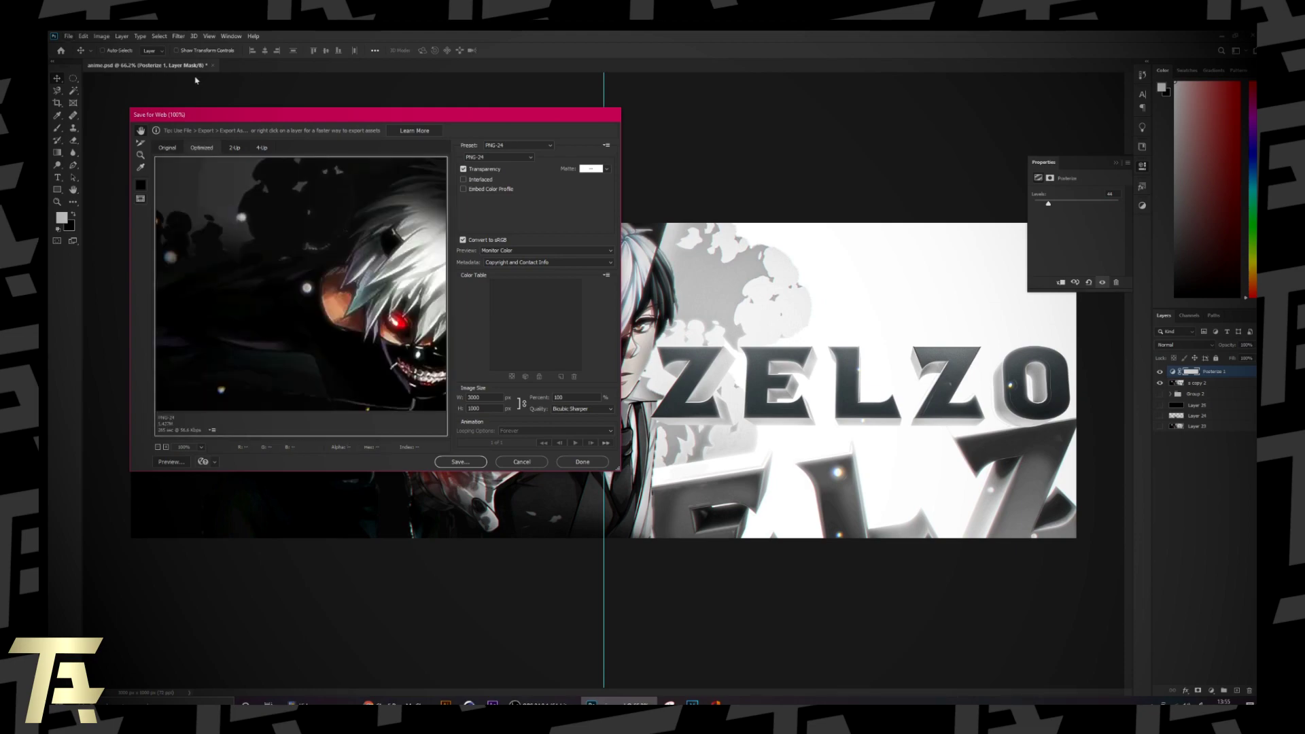
click(525, 465)
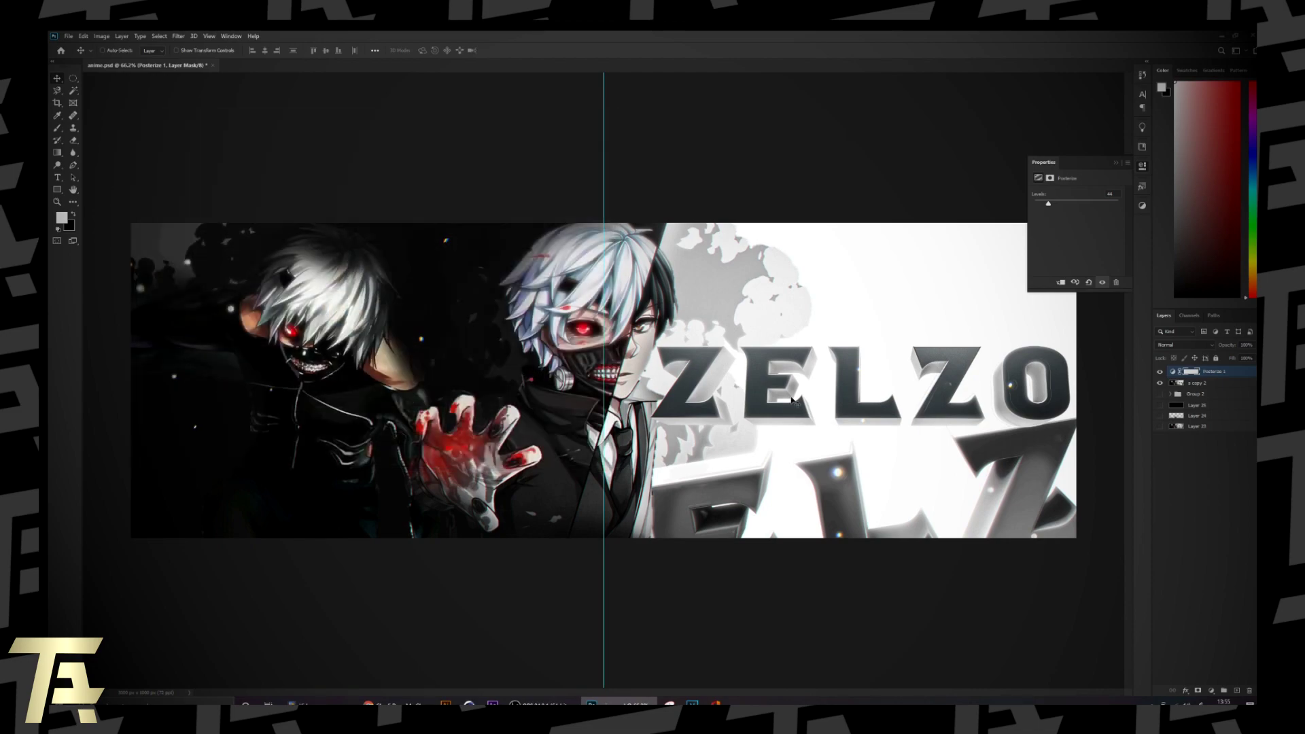